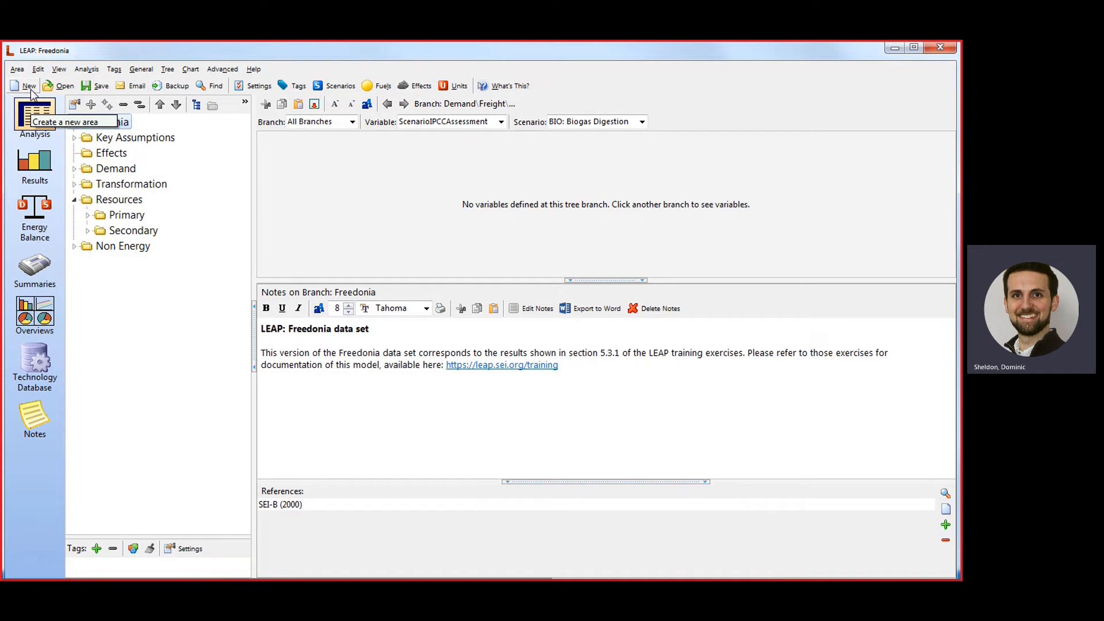
Create a new area named "LEAP Transport Exercise" from default data, discarding the changes to Freedonia.
left_click(29, 87)
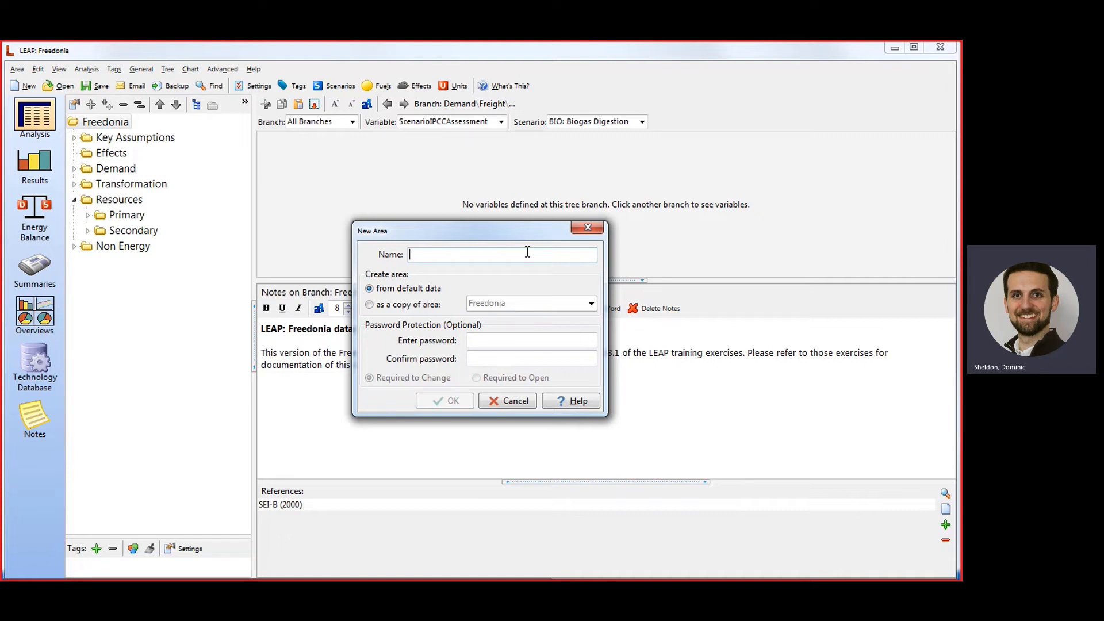
type("LEAP ")
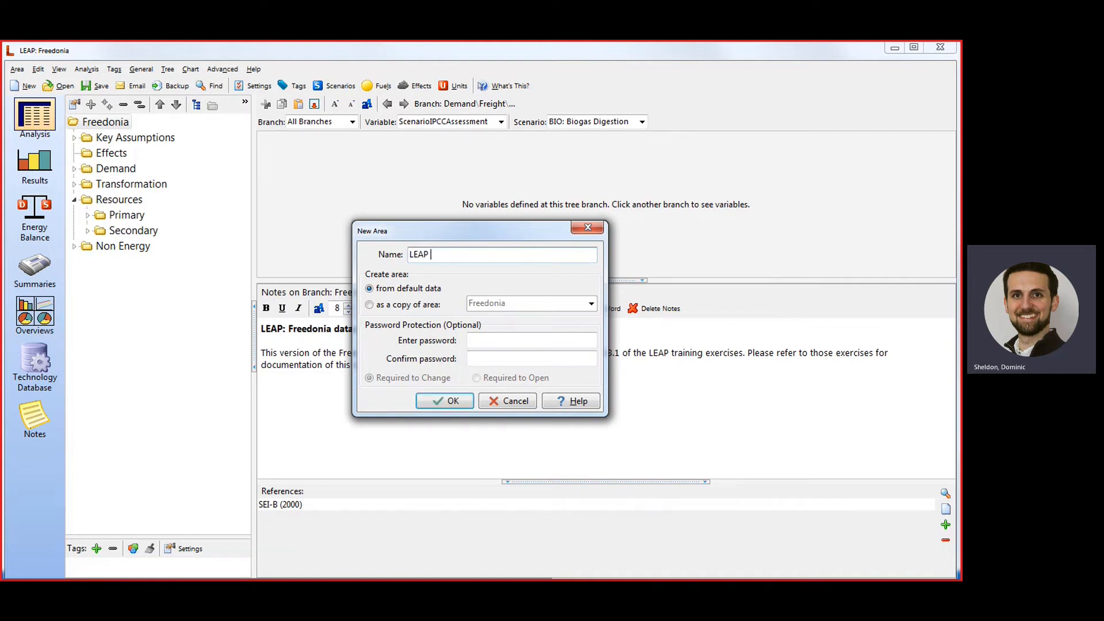
type("Transport Exercise")
left_click(449, 401)
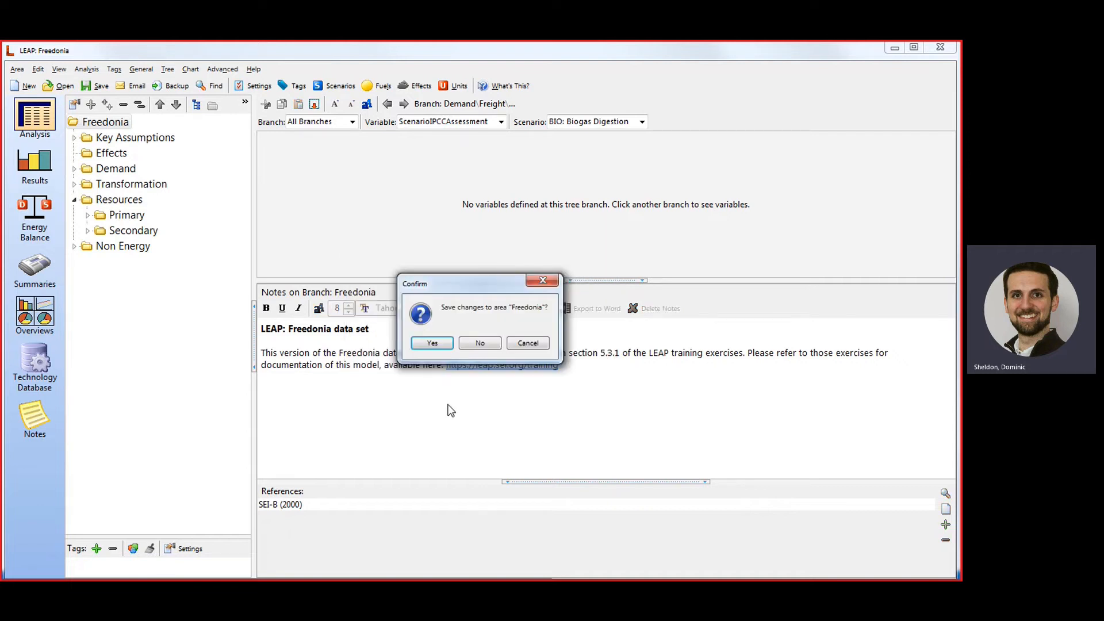
left_click(477, 343)
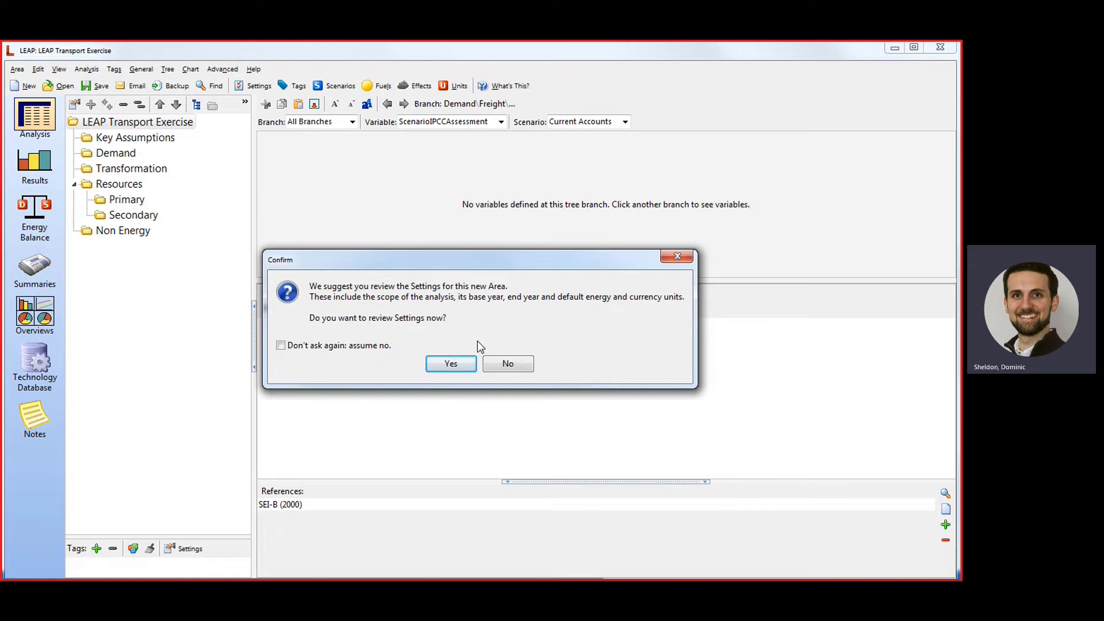
In the new area's settings, set the base year to 2019, first scenario year to 2020 and end year to 2050.
left_click(451, 364)
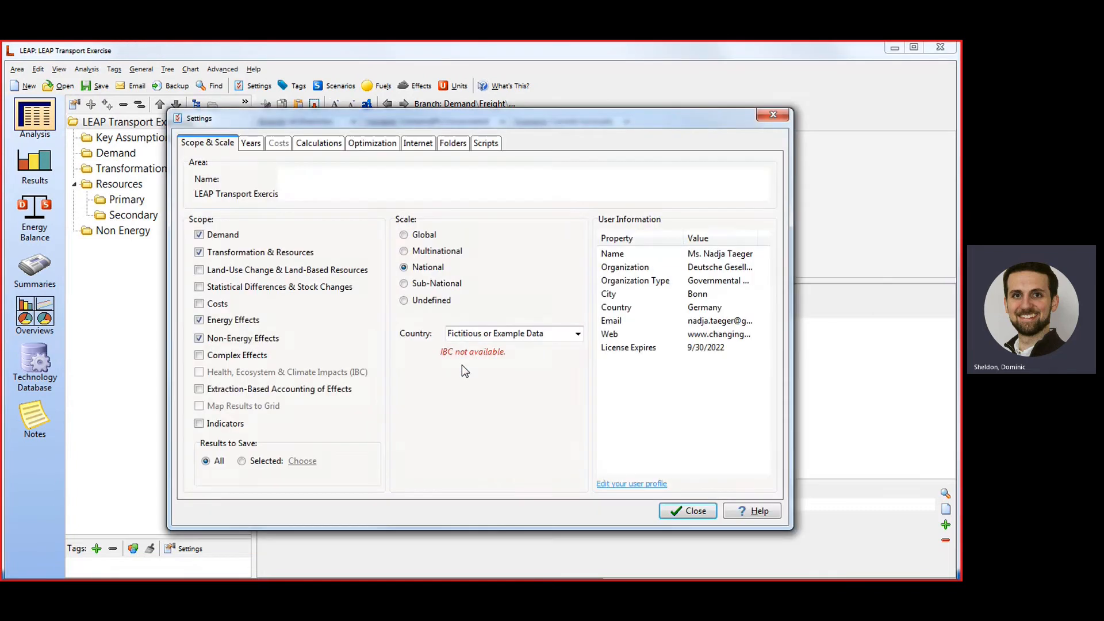
left_click(252, 143)
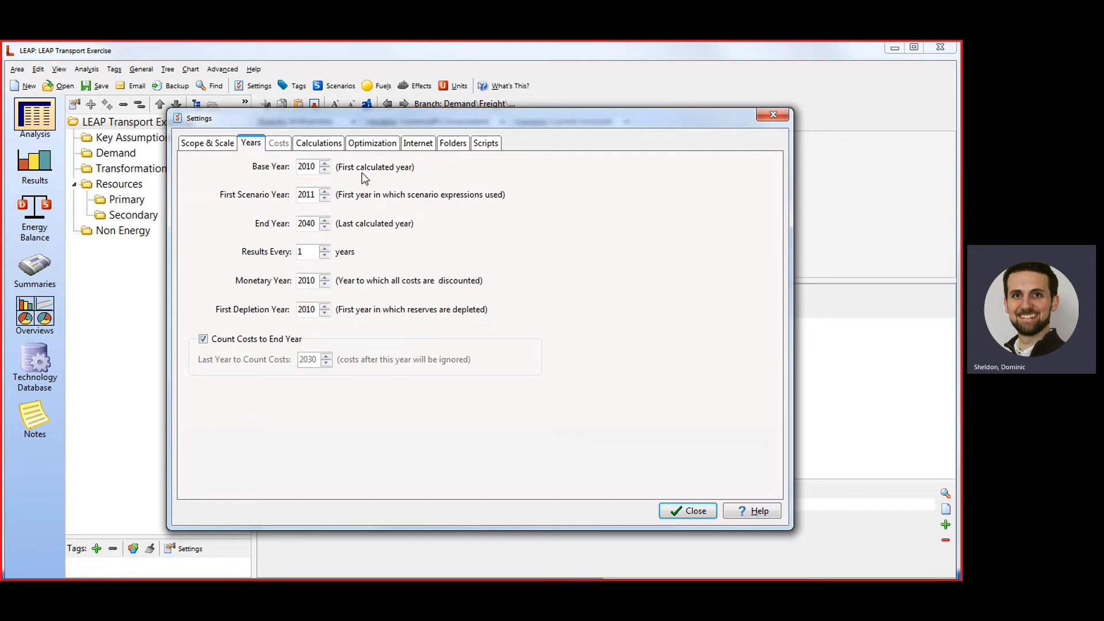
left_click(313, 167)
key("BackSpace")
type("9")
left_click(315, 196)
key("BackSpace")
key("BackSpace")
key("BackSpace")
key("BackSpace")
type("2020")
left_click(311, 222)
key("BackSpace")
type("5")
left_click(688, 509)
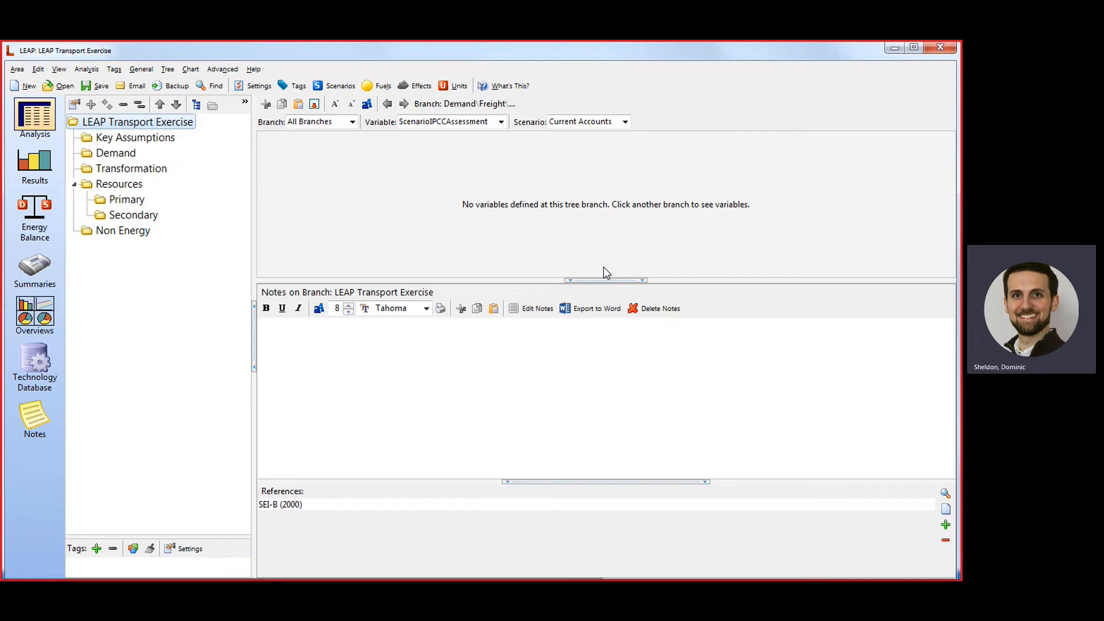
Add a branch named "Transport" of type Category under Demand.
right_click(122, 155)
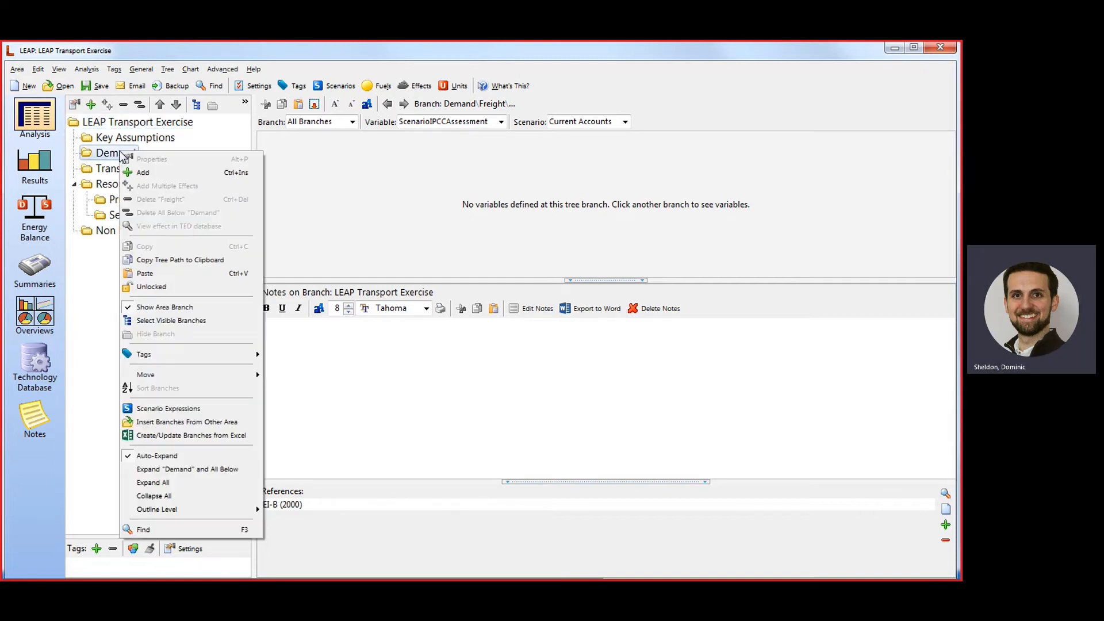
left_click(184, 173)
left_click_drag(771, 422, 359, 240)
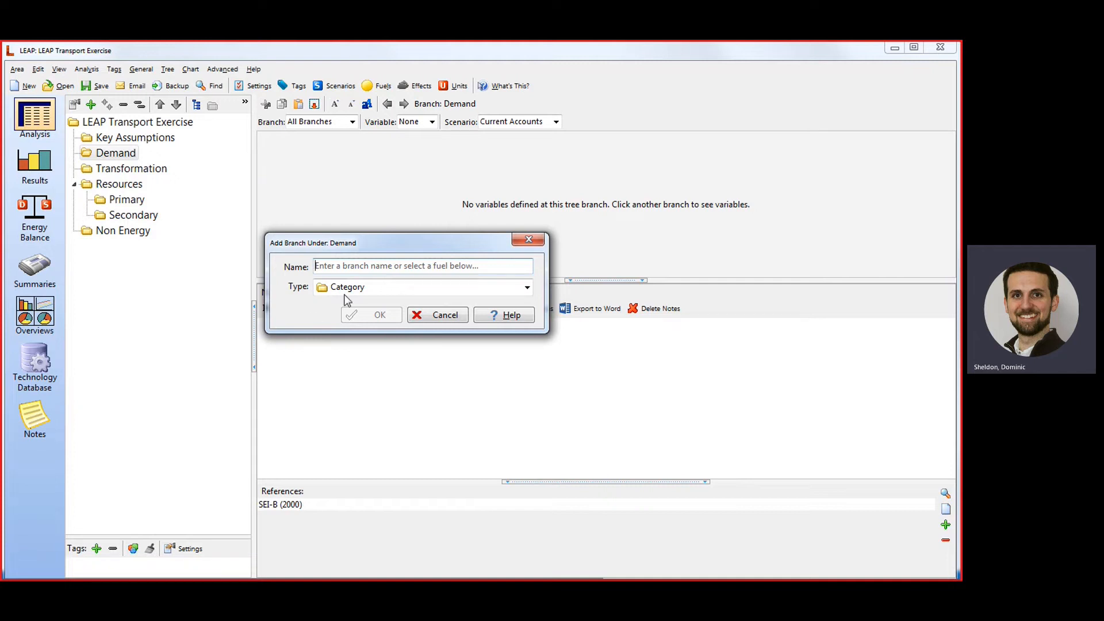
left_click(368, 288)
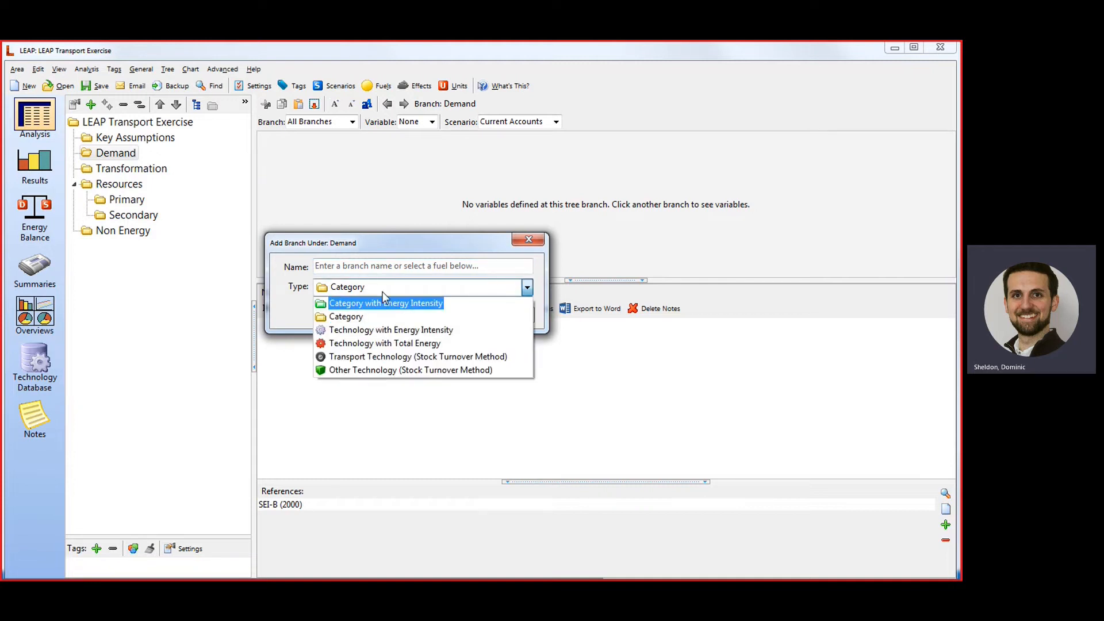
left_click(356, 317)
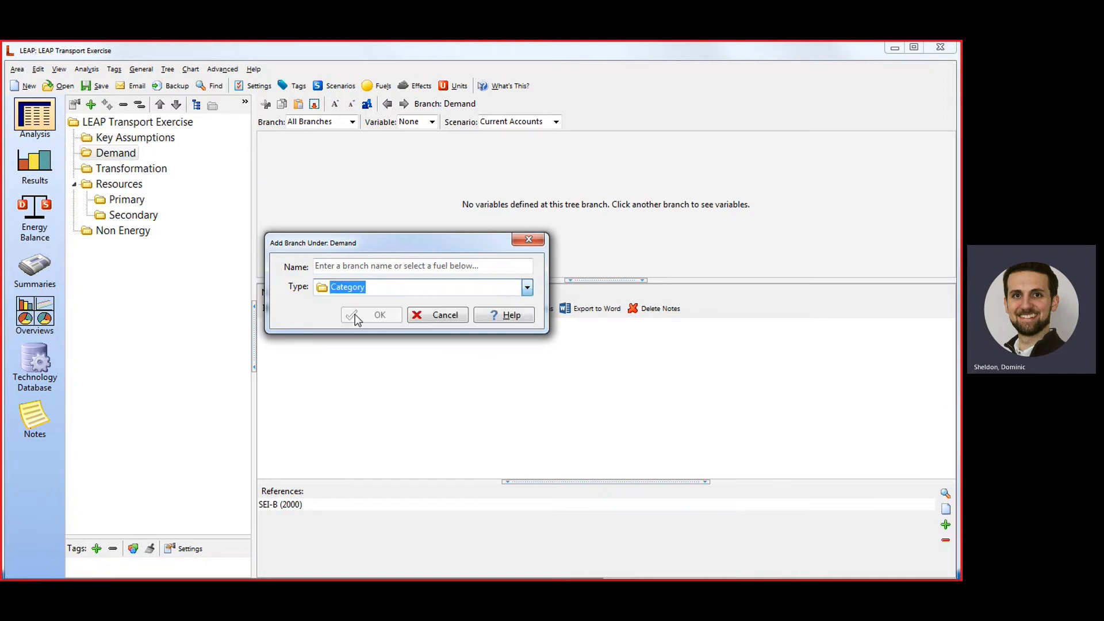
left_click(356, 264)
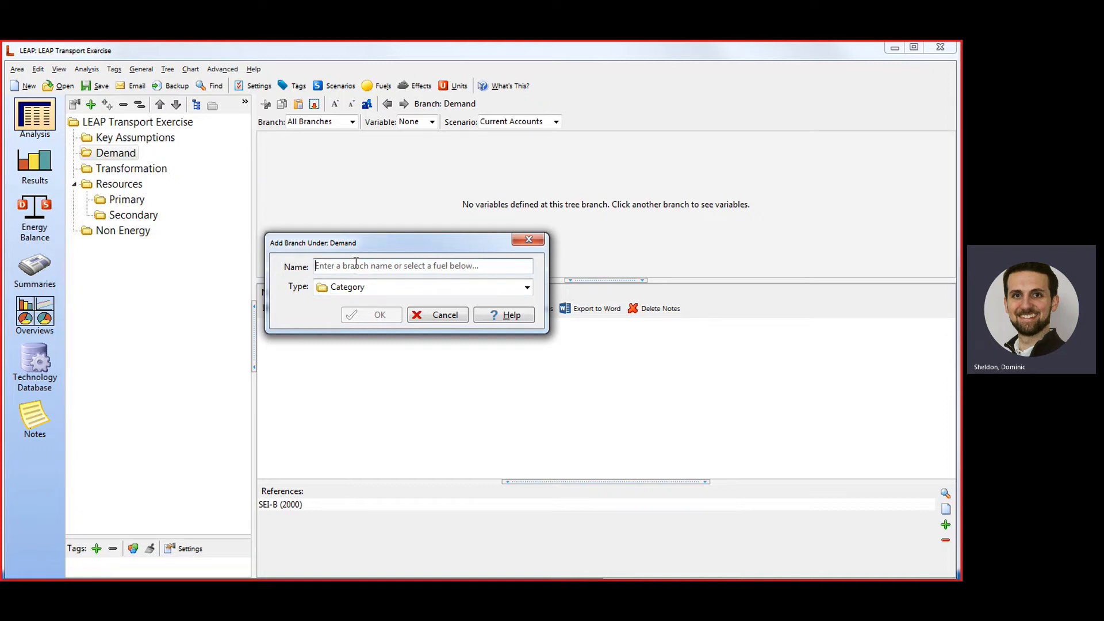
type("Transport")
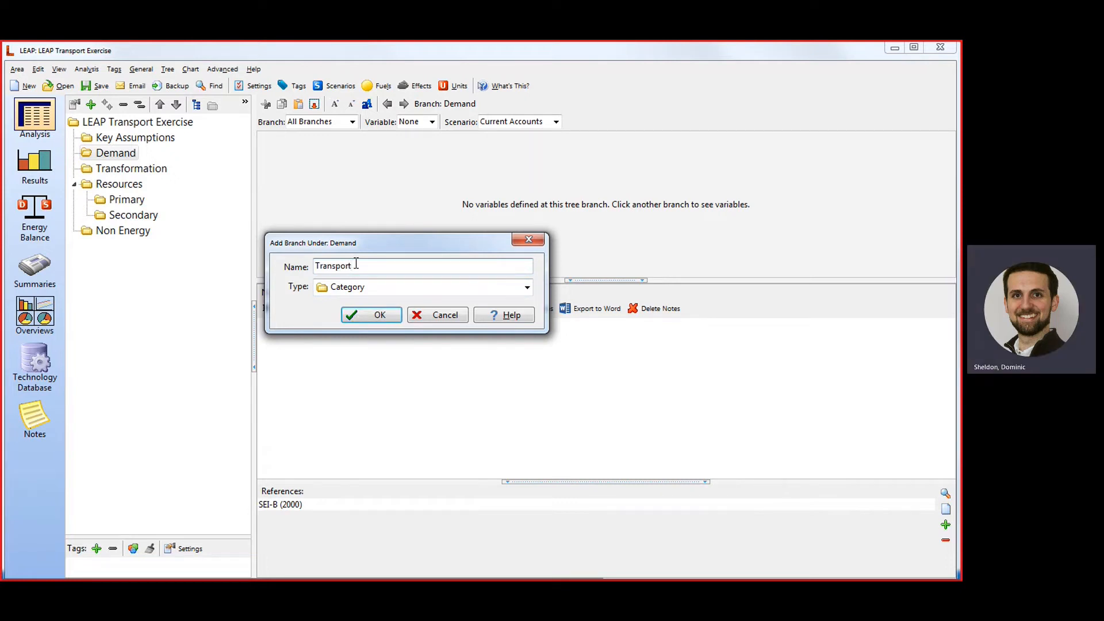
left_click(371, 315)
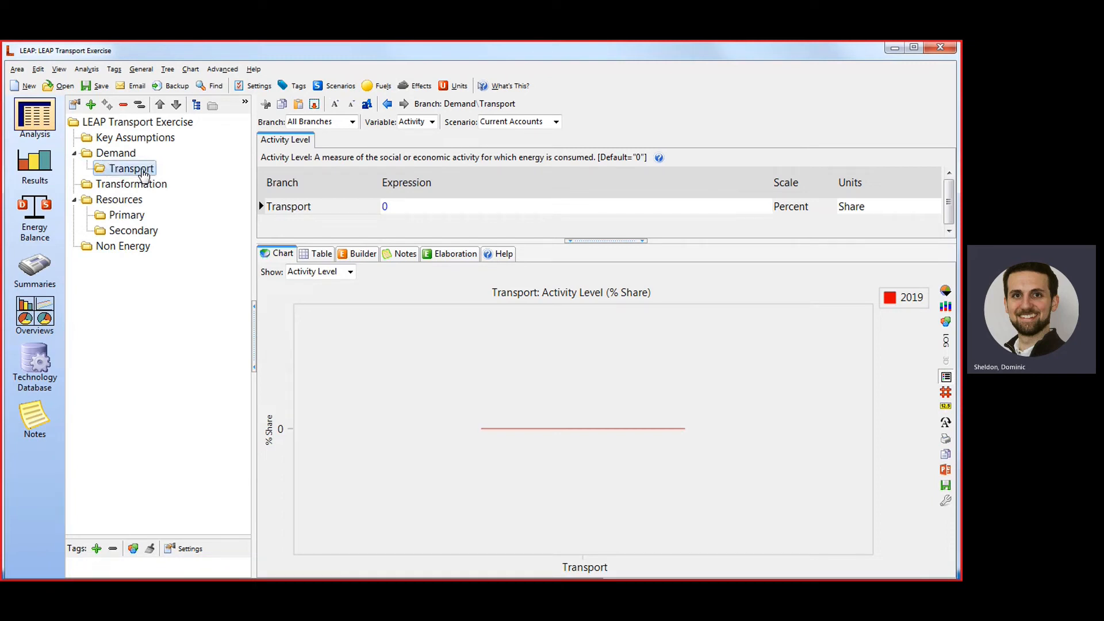
Add a category branch named "Passenger" under the Transport branch.
right_click(142, 173)
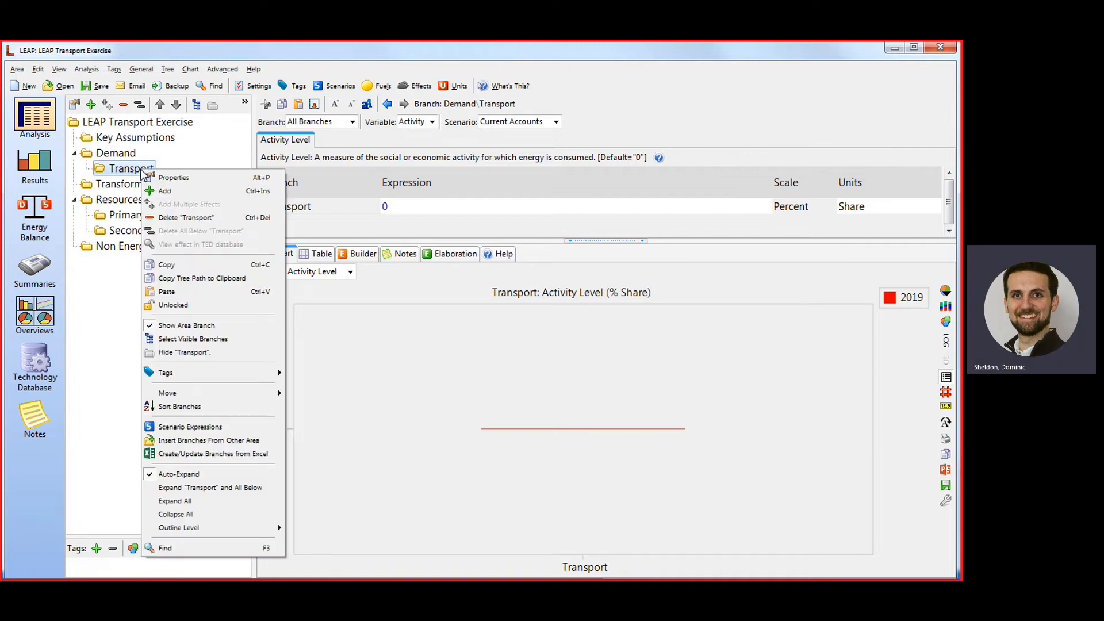
left_click(164, 193)
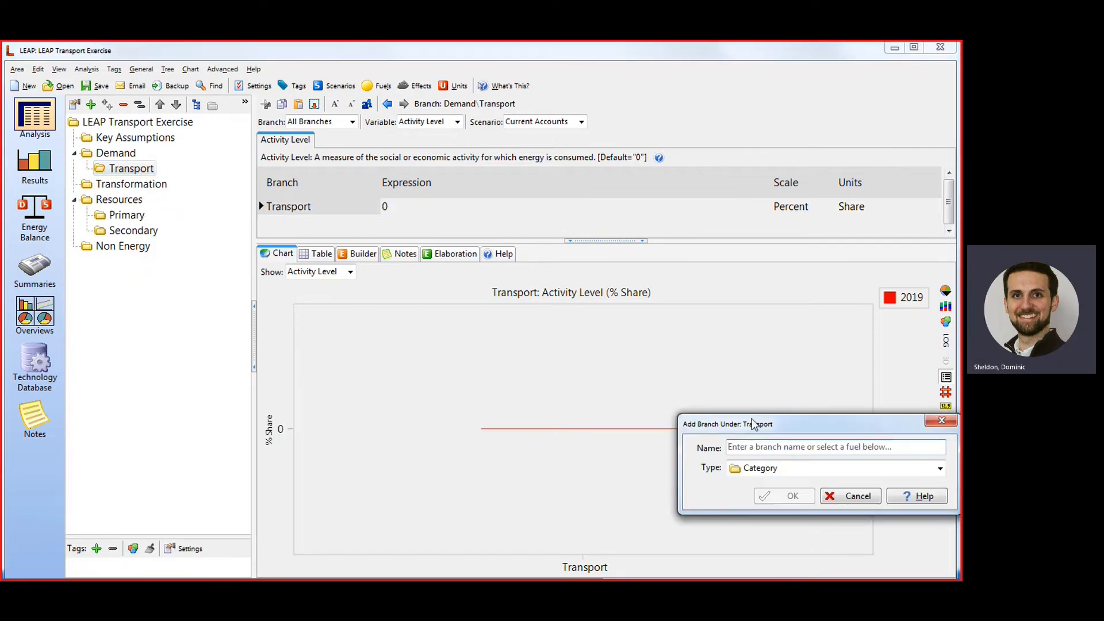
left_click_drag(751, 424, 368, 237)
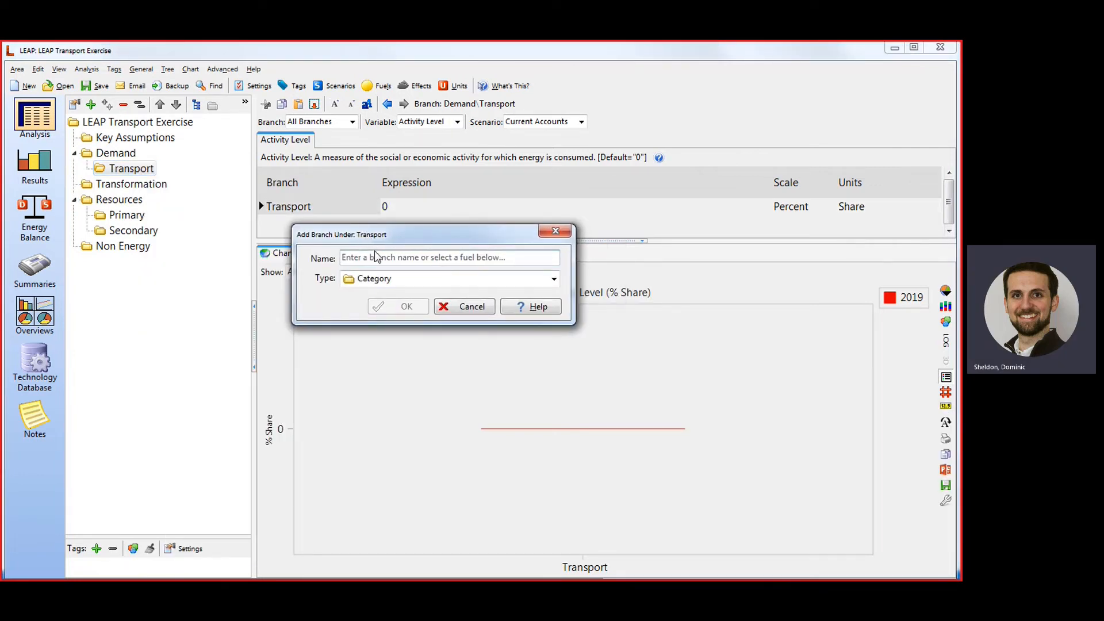
left_click(375, 255)
type("Passenger")
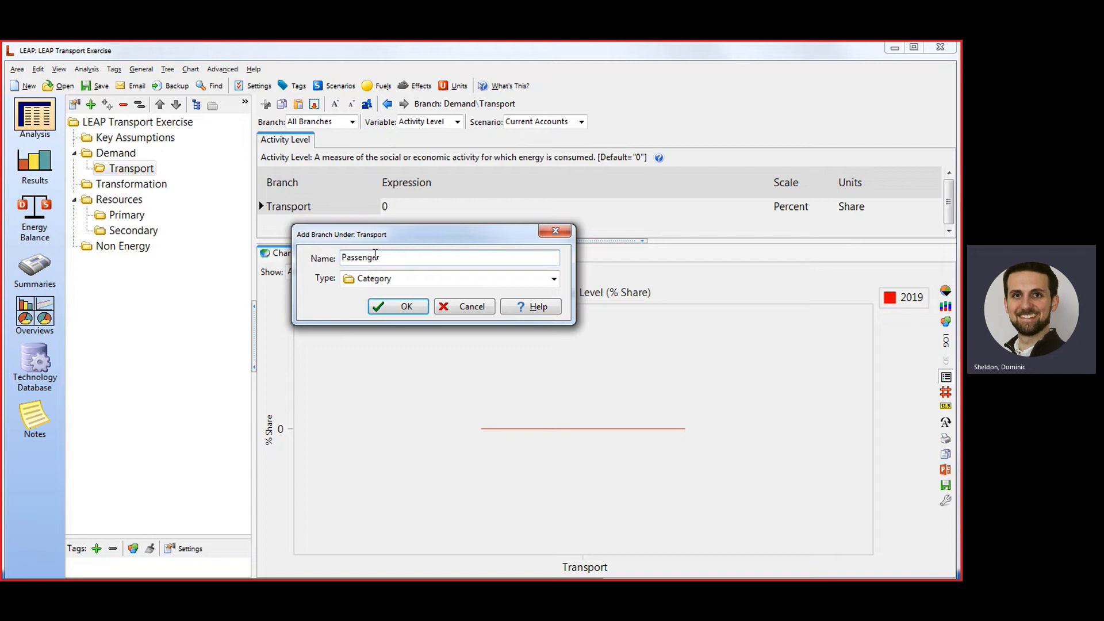
left_click(404, 305)
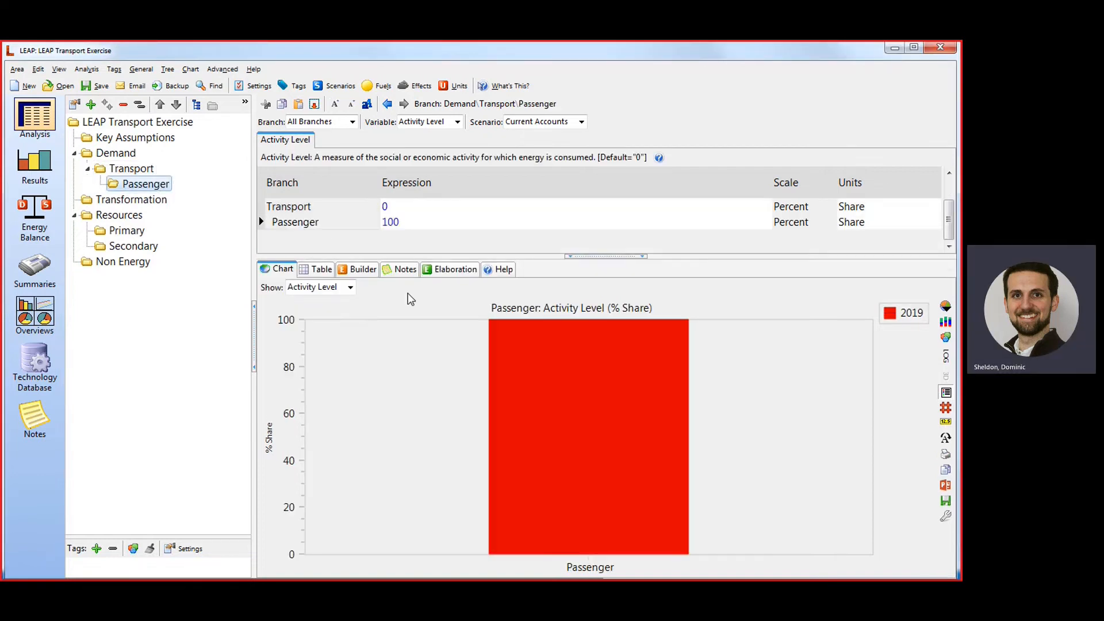
Add a category branch named "Freight" under the Transport branch.
right_click(141, 176)
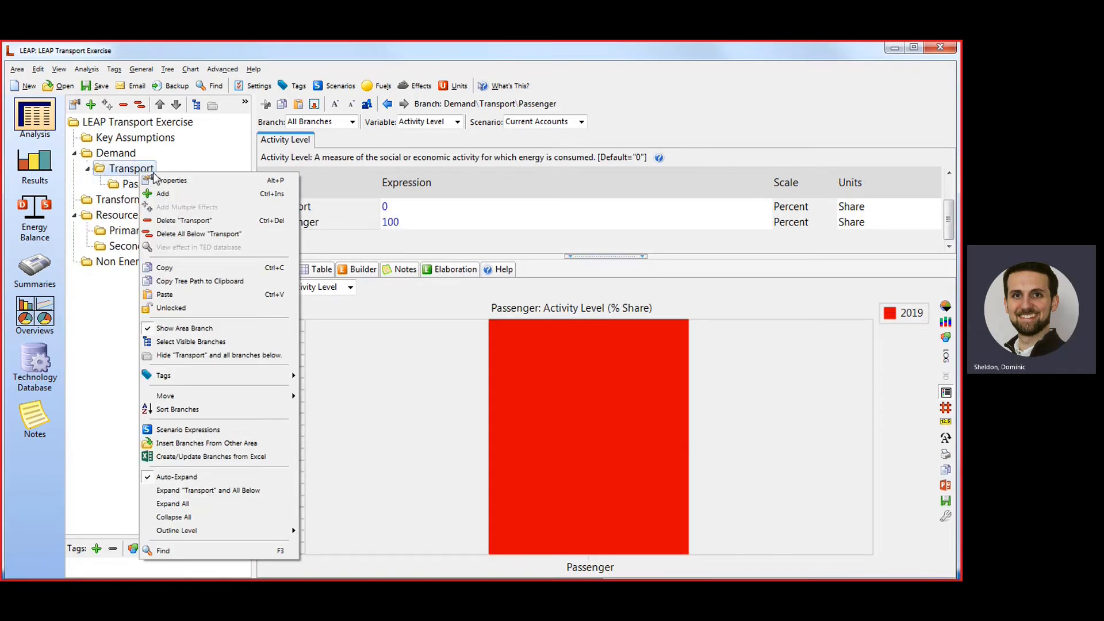
left_click(164, 194)
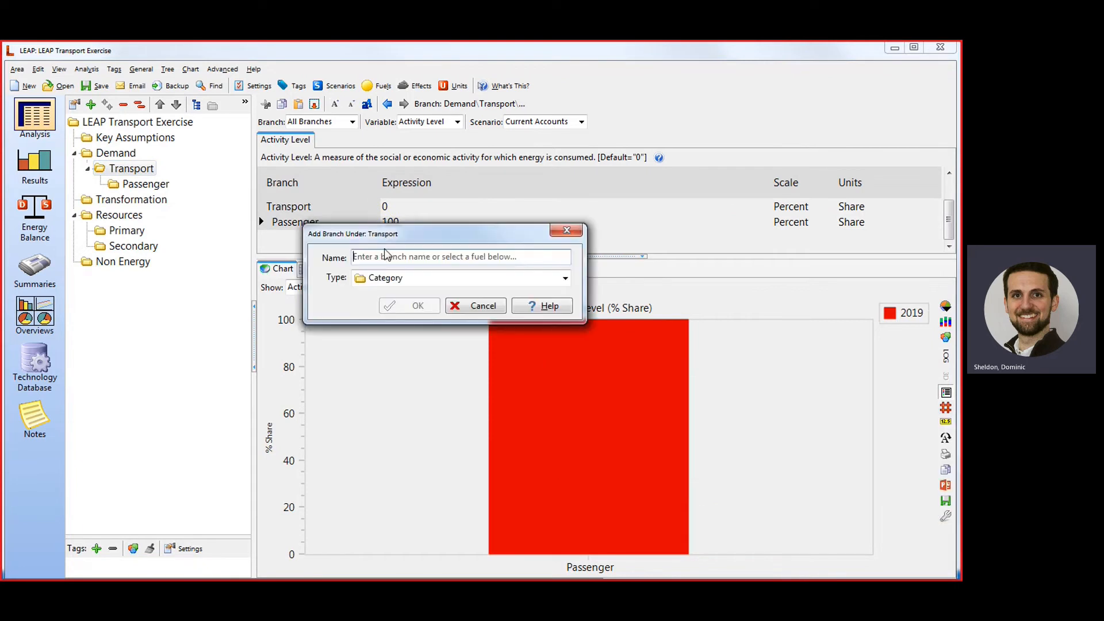
left_click(384, 255)
type("Freight")
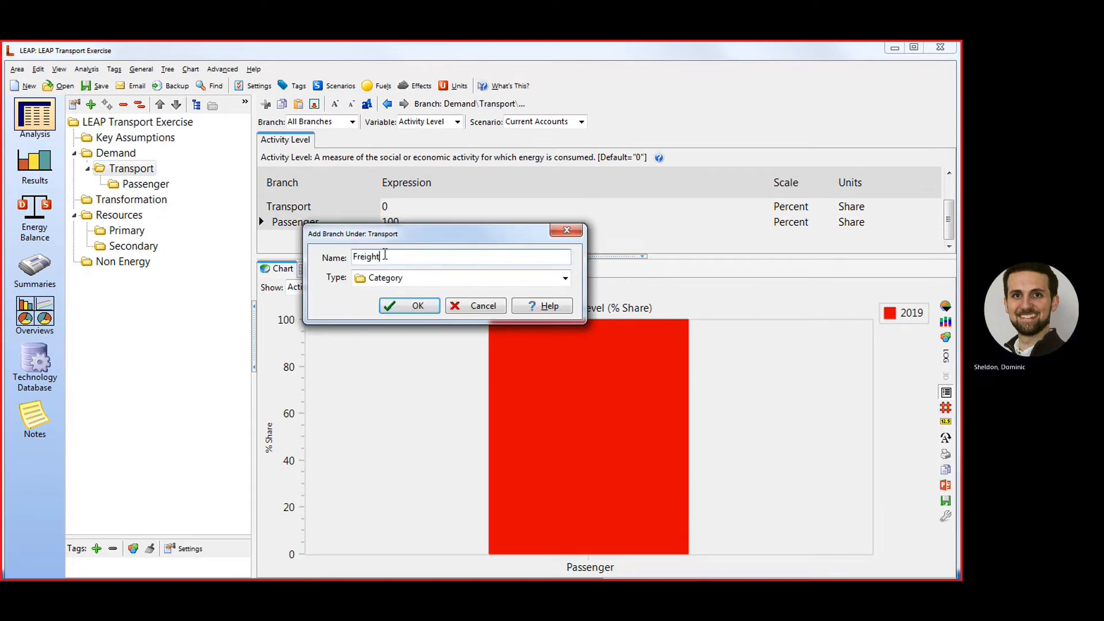
key("Return")
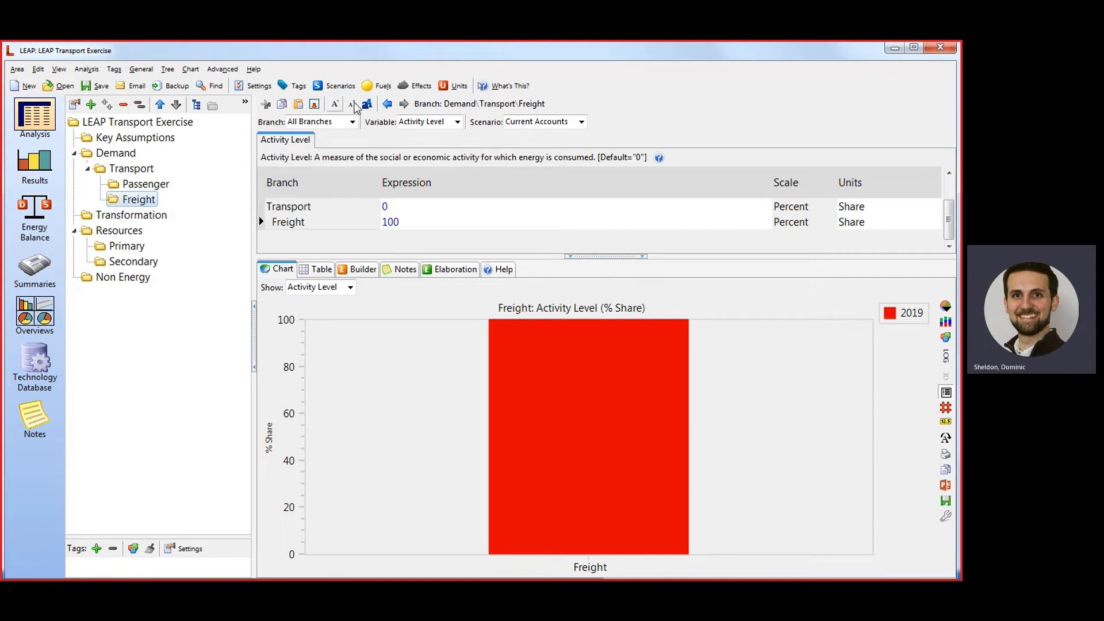
Enlarge the display text by two steps and add a category branch named "Road" under Passenger.
left_click(334, 103)
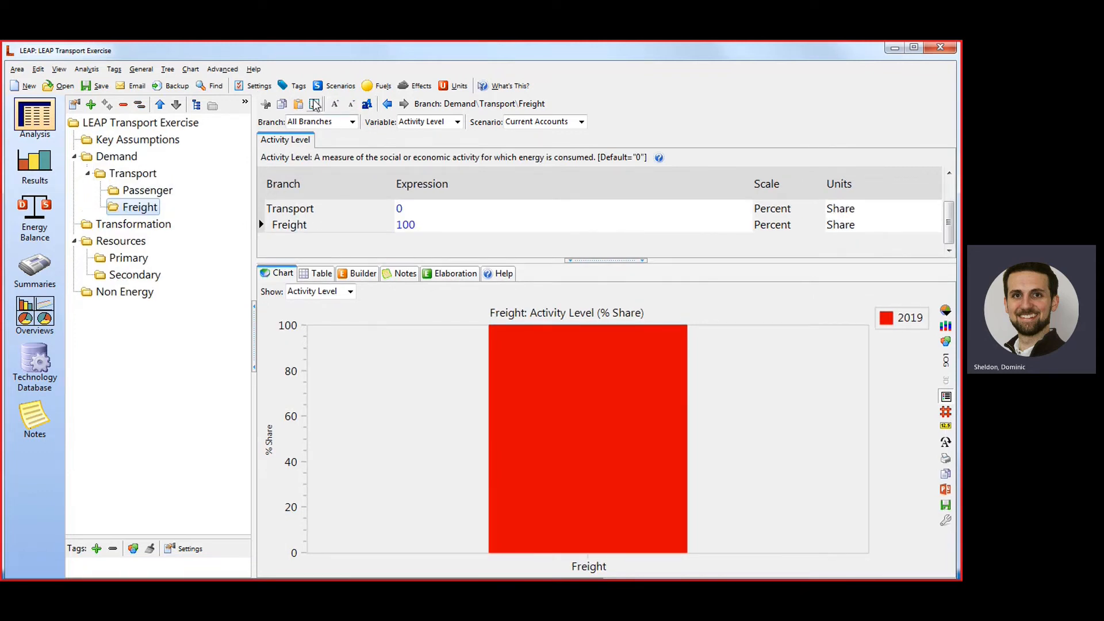
left_click(335, 104)
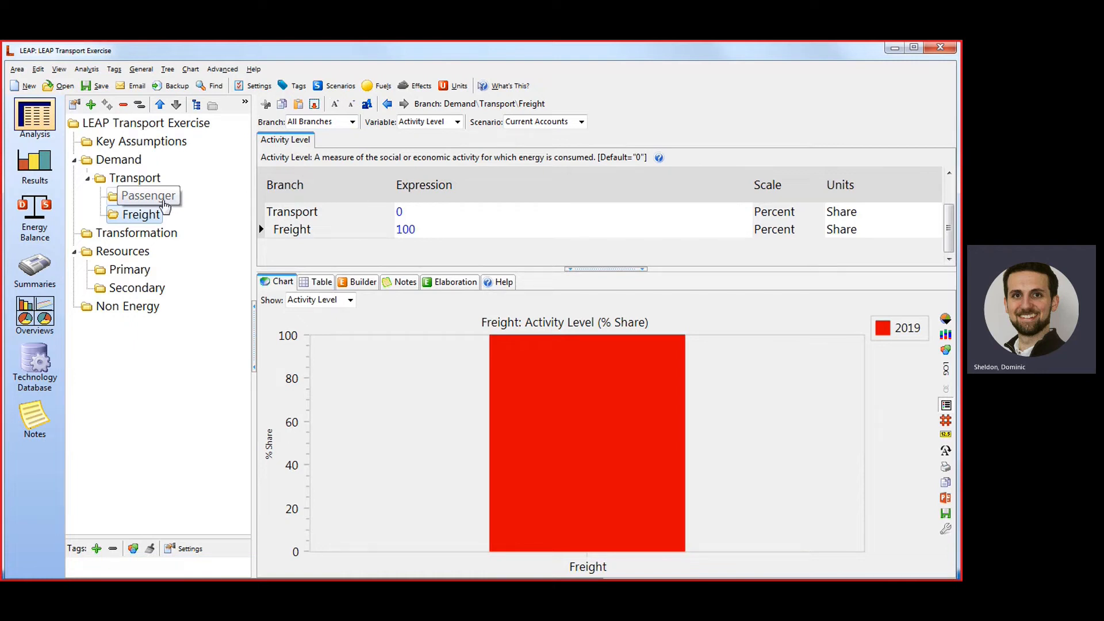
right_click(164, 201)
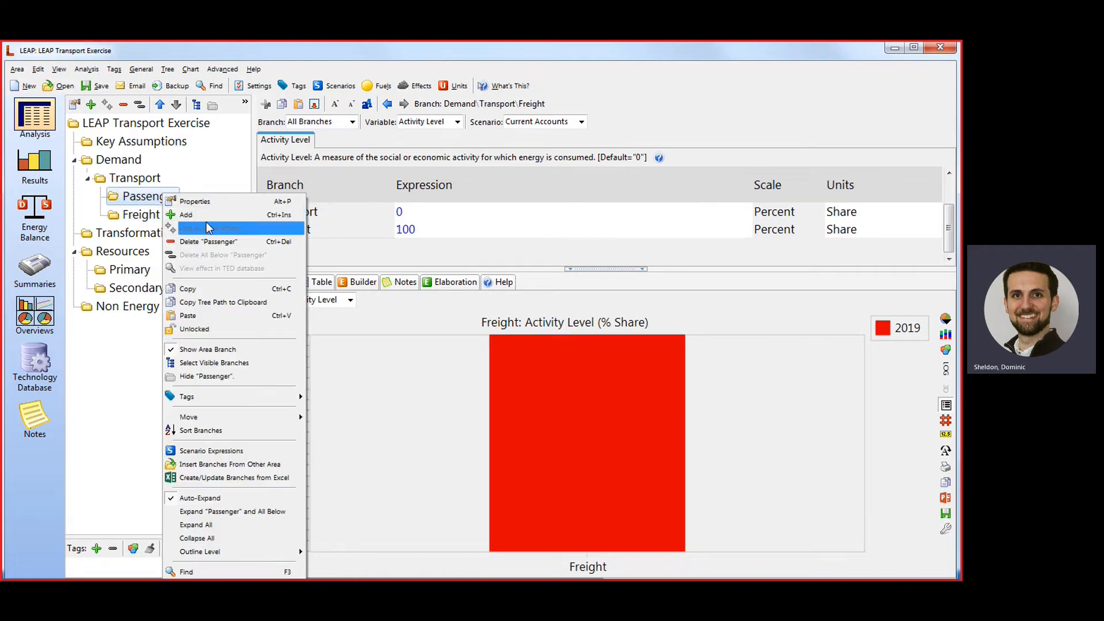
left_click(208, 217)
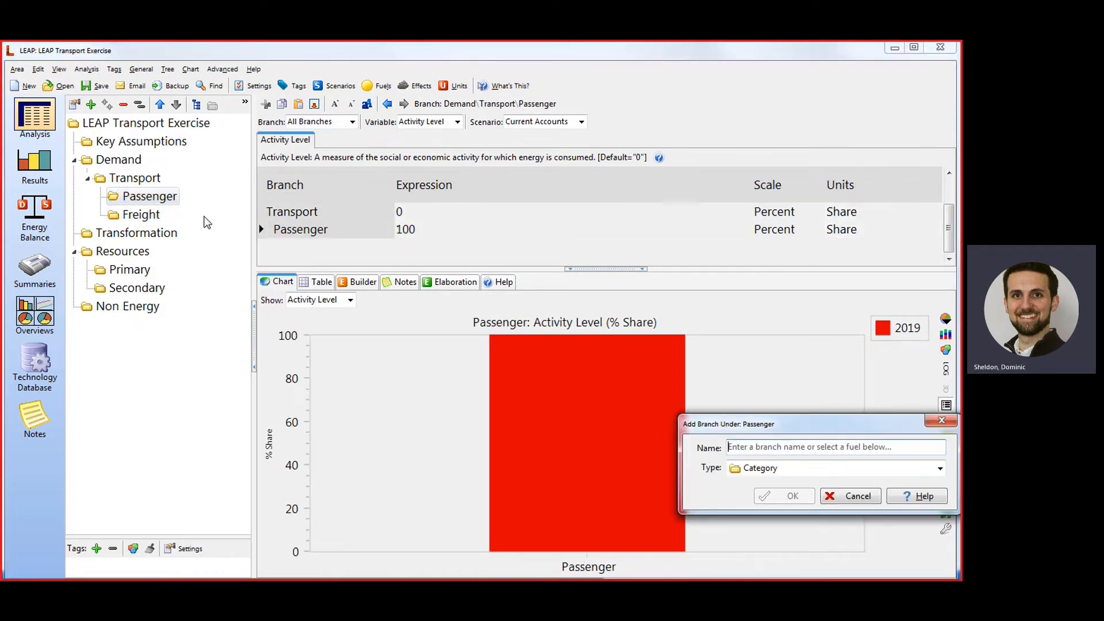
left_click_drag(768, 431, 396, 225)
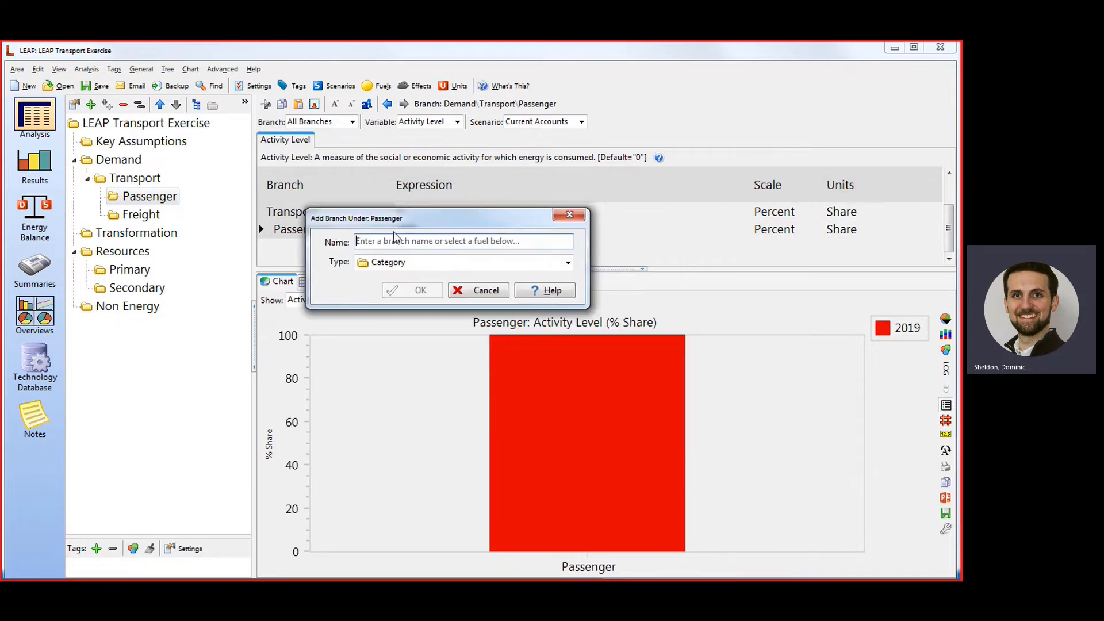
left_click(415, 240)
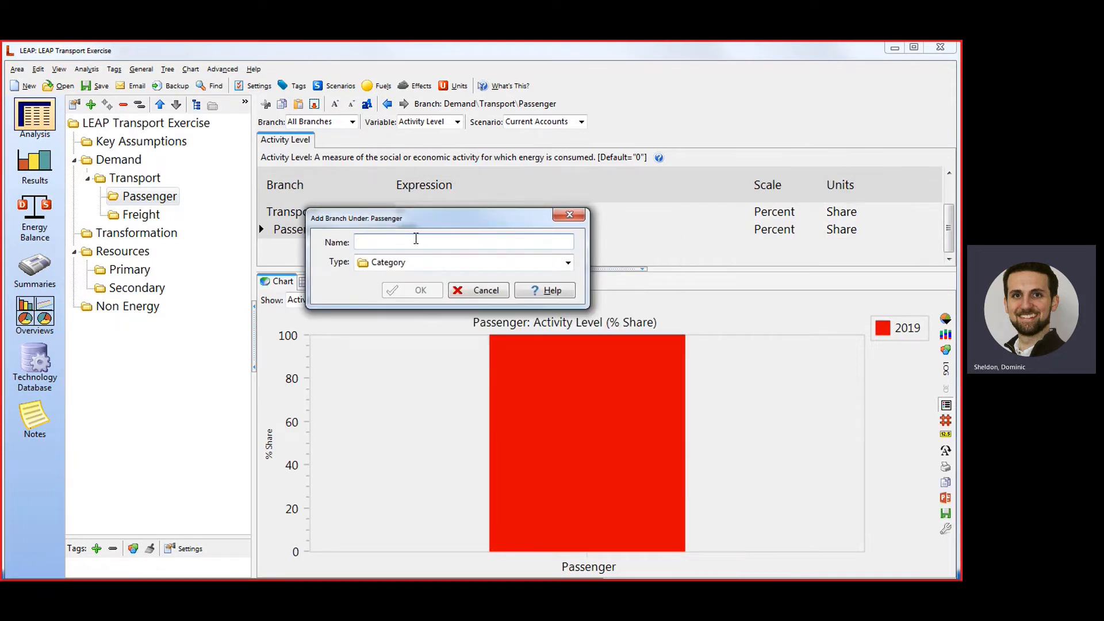
type("Road")
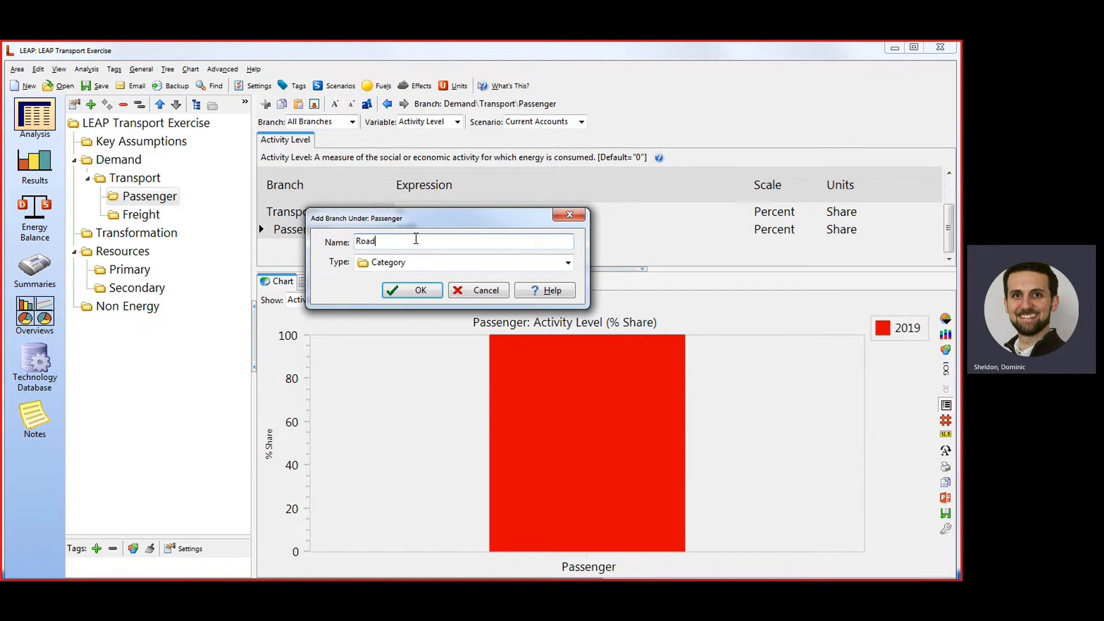
key("Return")
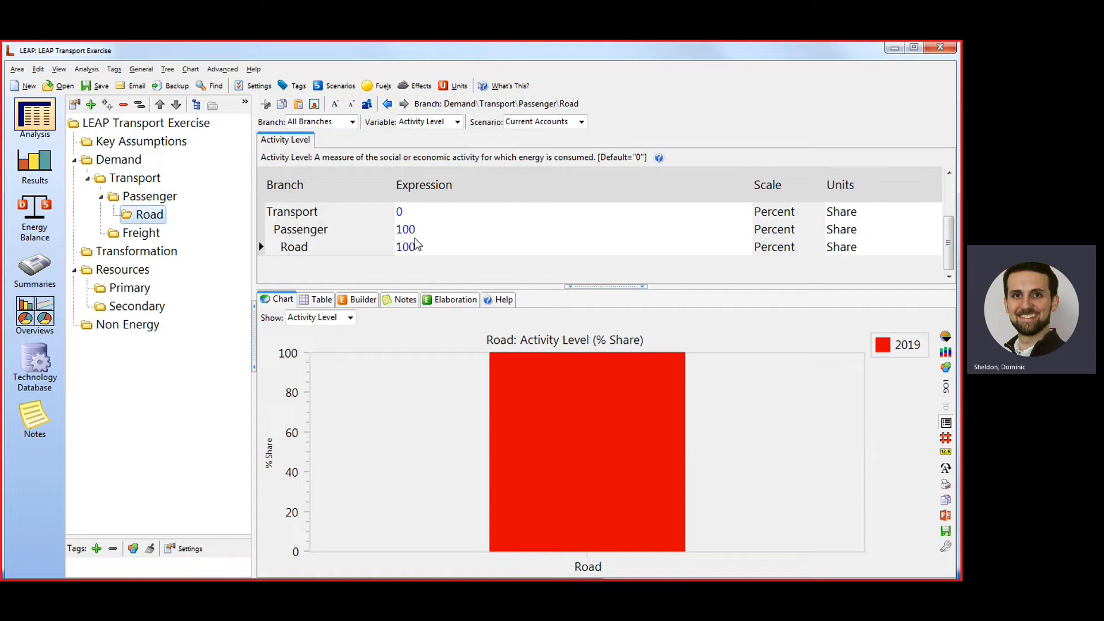
Add a category branch named "Road" under the Freight branch.
right_click(145, 232)
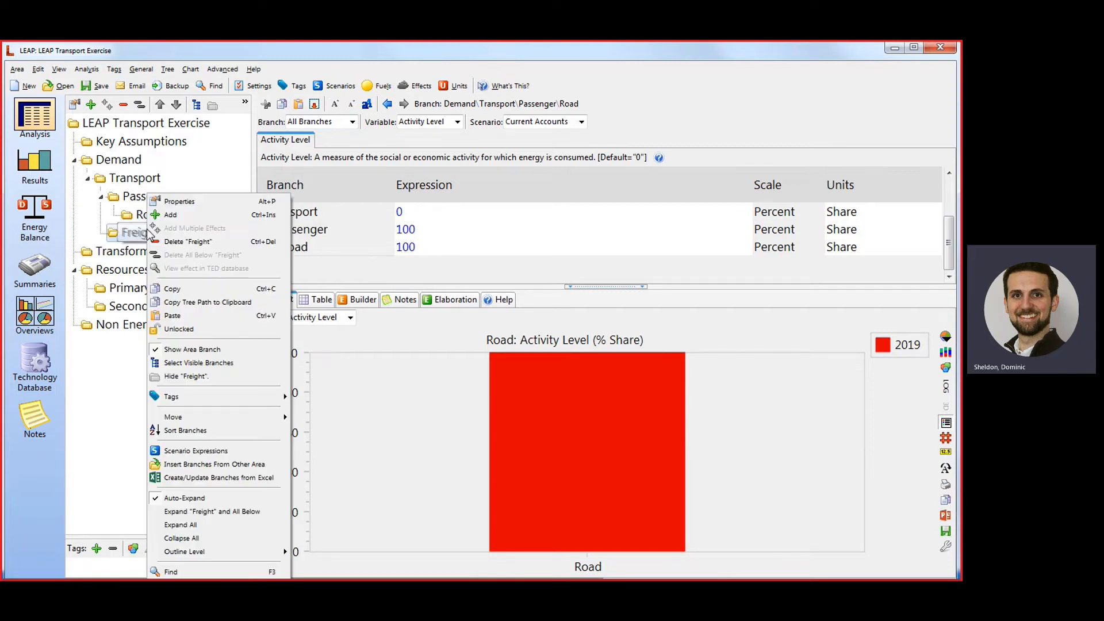
left_click(177, 216)
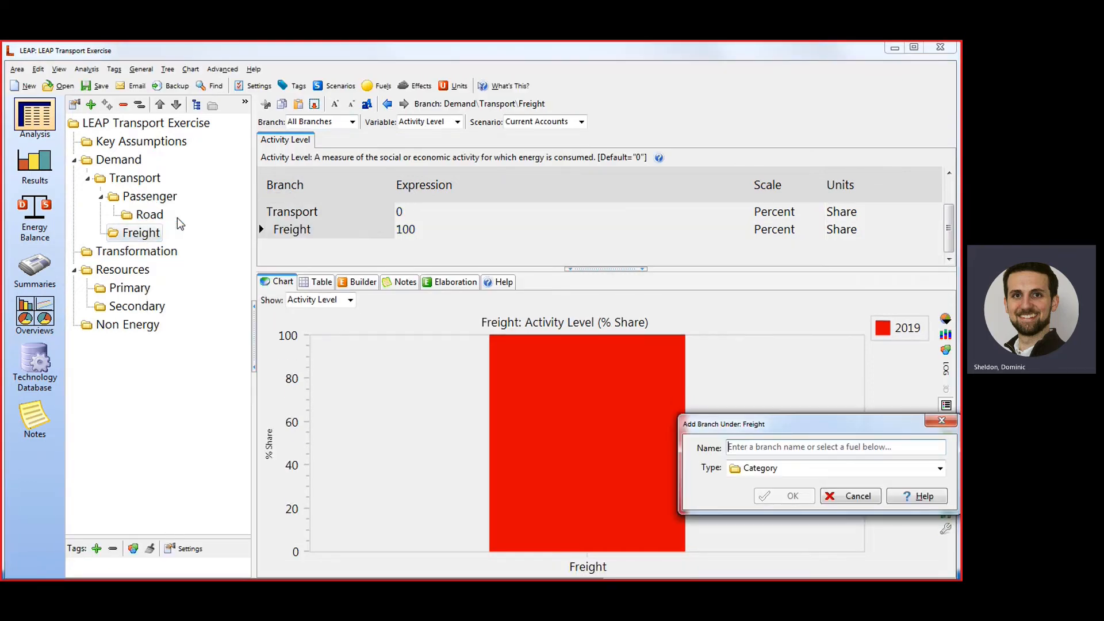
left_click_drag(793, 424, 407, 222)
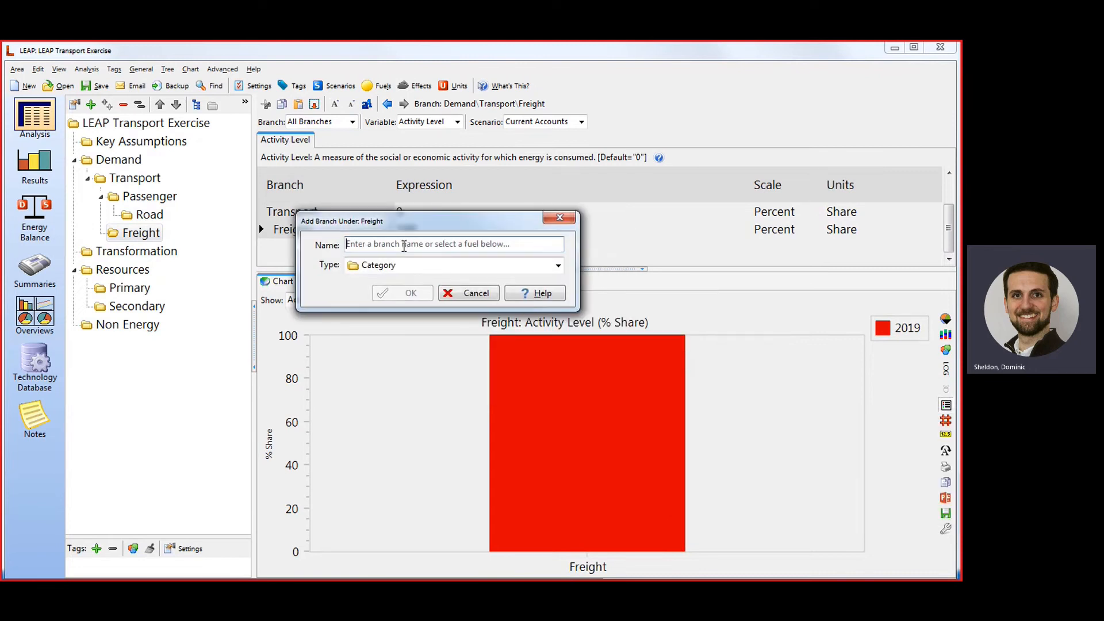
type("Road")
key("Return")
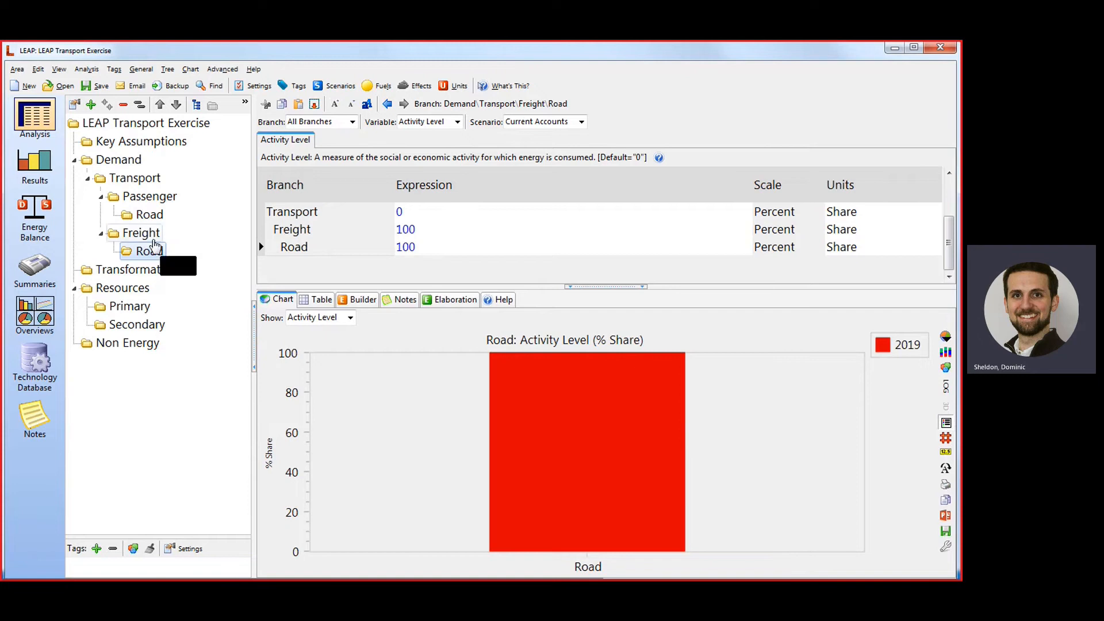
Add a category branch named "Rail" under the Freight branch.
right_click(138, 233)
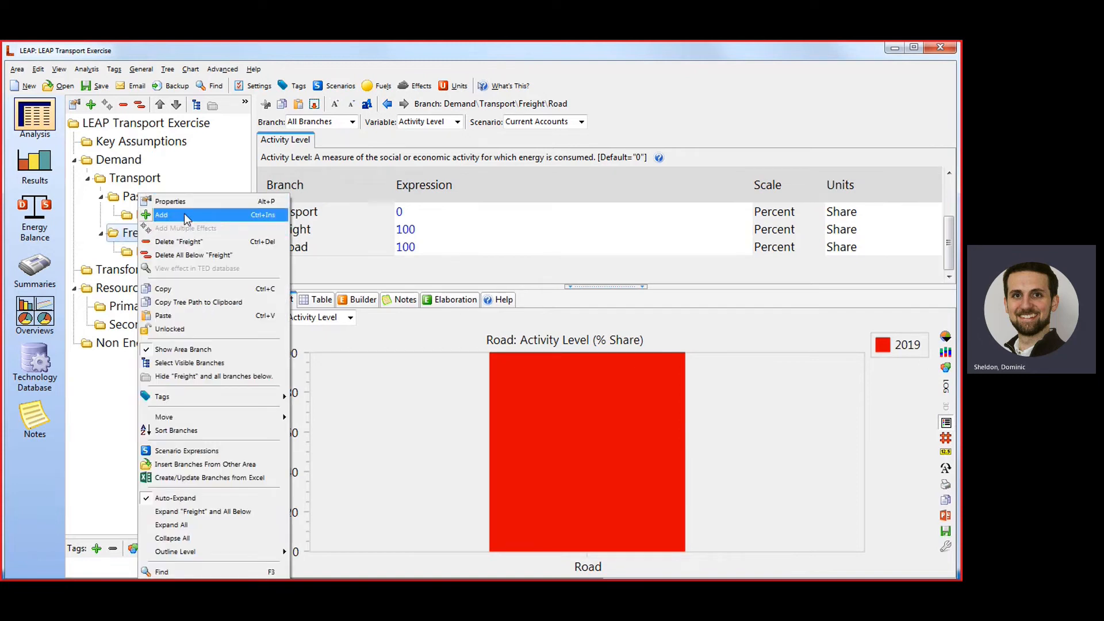
left_click(184, 213)
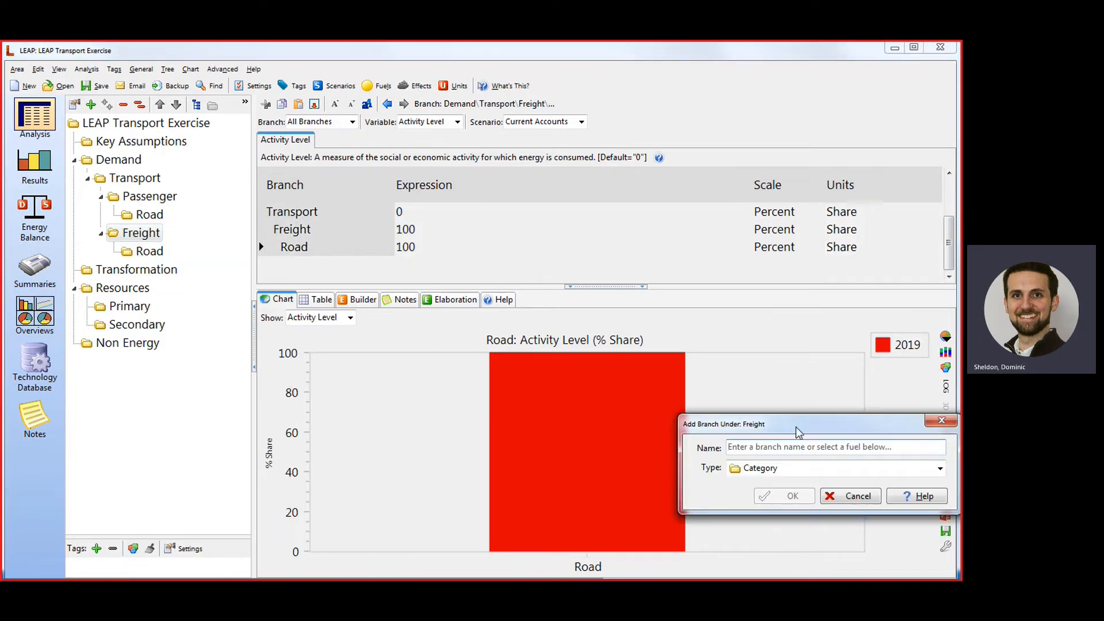
left_click_drag(799, 429, 472, 244)
type("Rail")
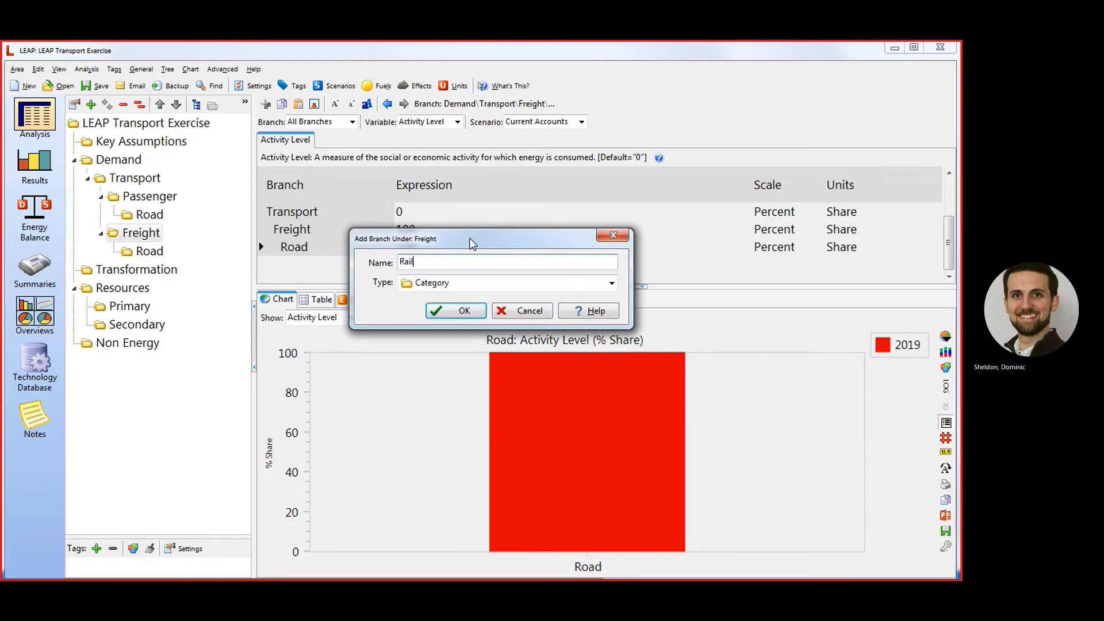
key("Return")
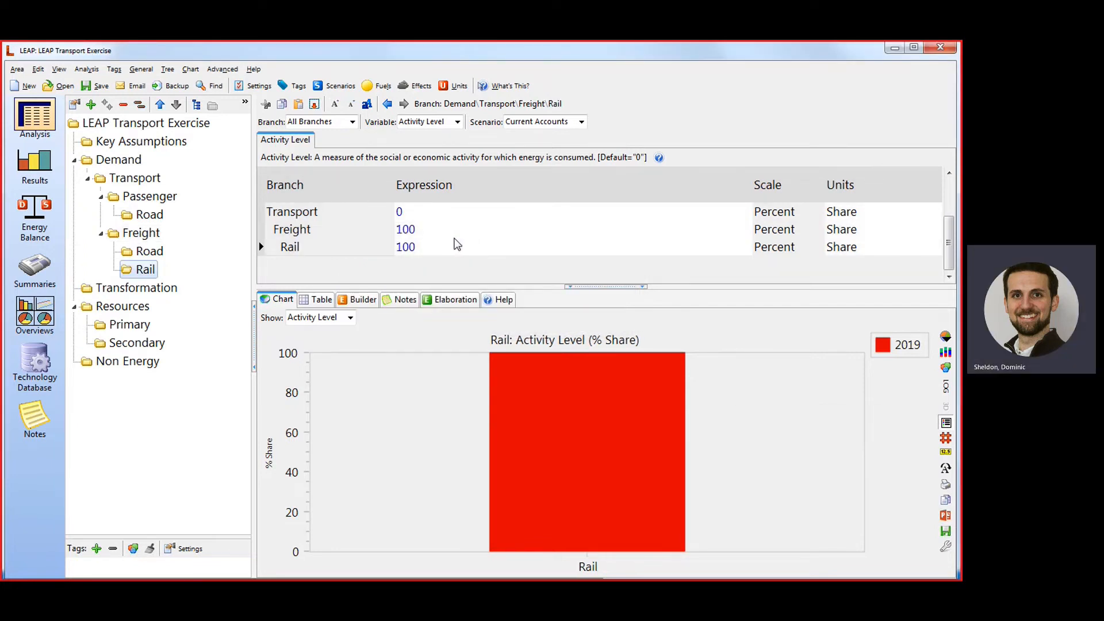
Collapse the Resources branch and add a category branch named "Car" under the Passenger Road branch.
left_click(75, 306)
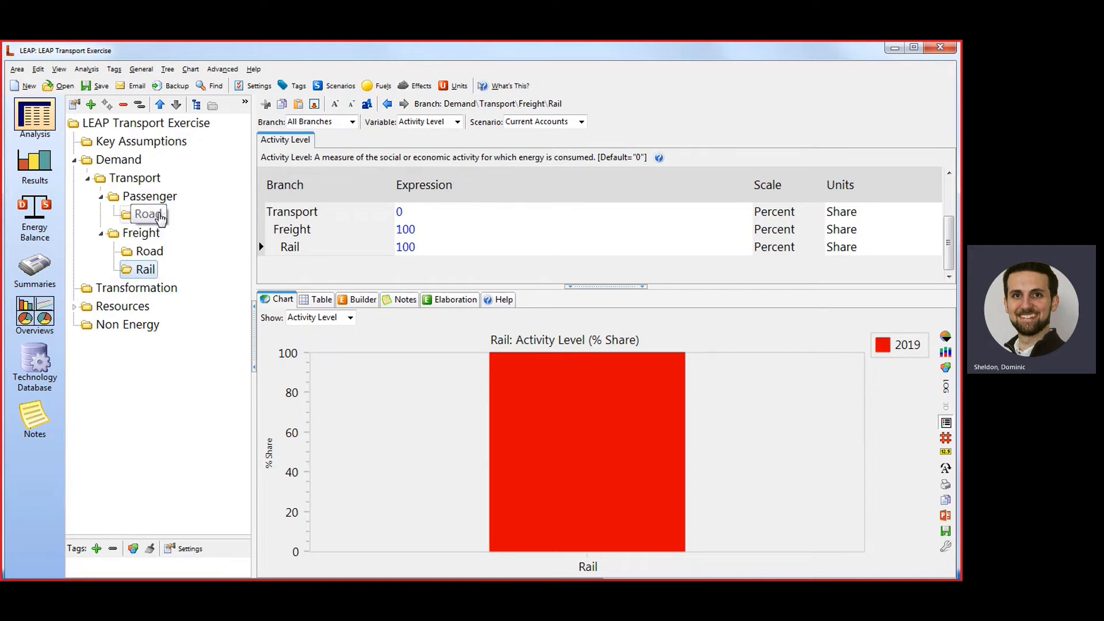
right_click(153, 218)
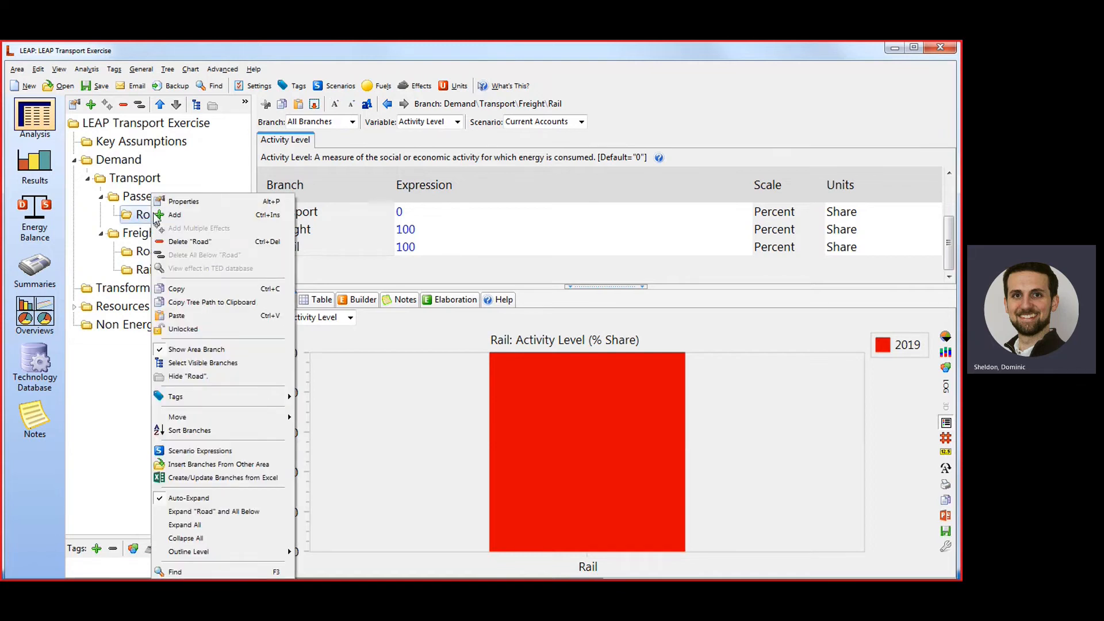
left_click(183, 216)
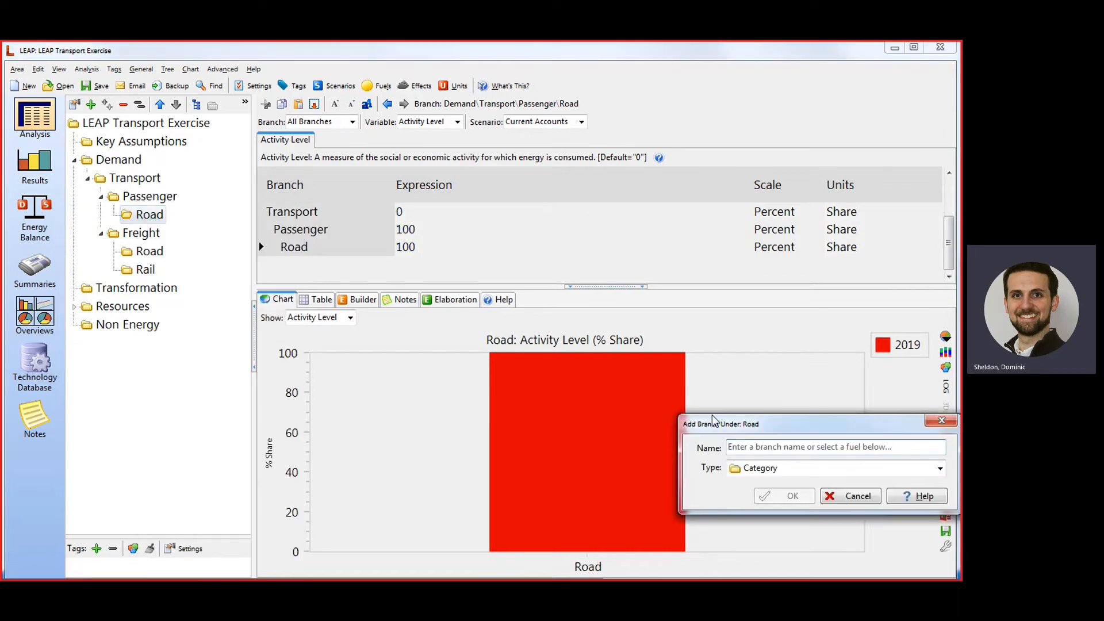
left_click_drag(716, 423, 344, 257)
left_click(369, 279)
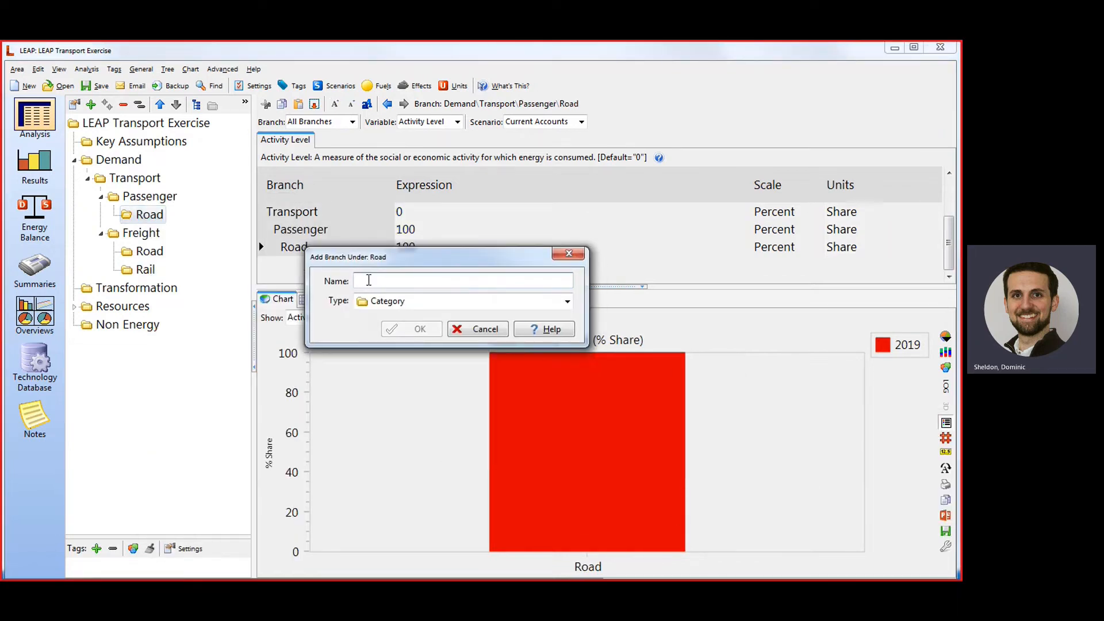
type("Car")
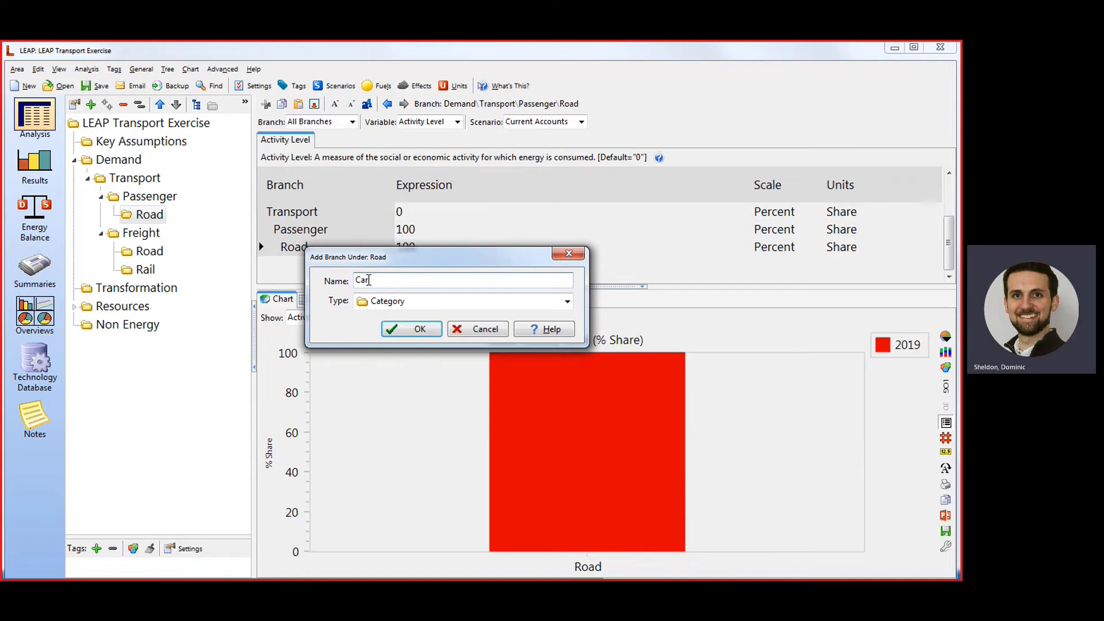
key("Return")
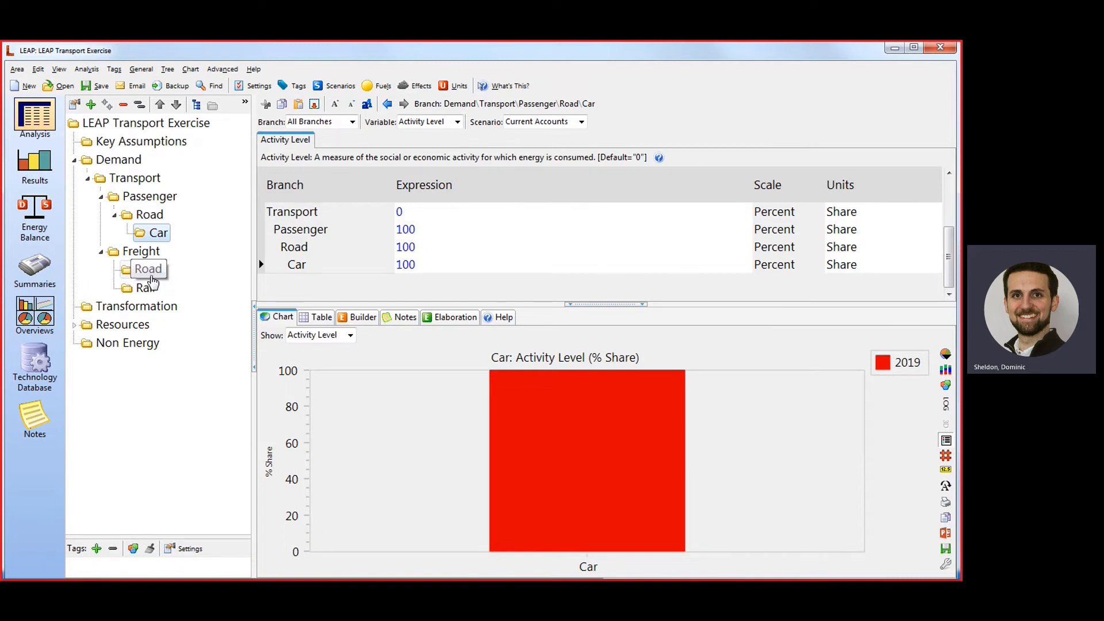
Add a category branch named "LDV" under the Freight Road branch.
right_click(152, 280)
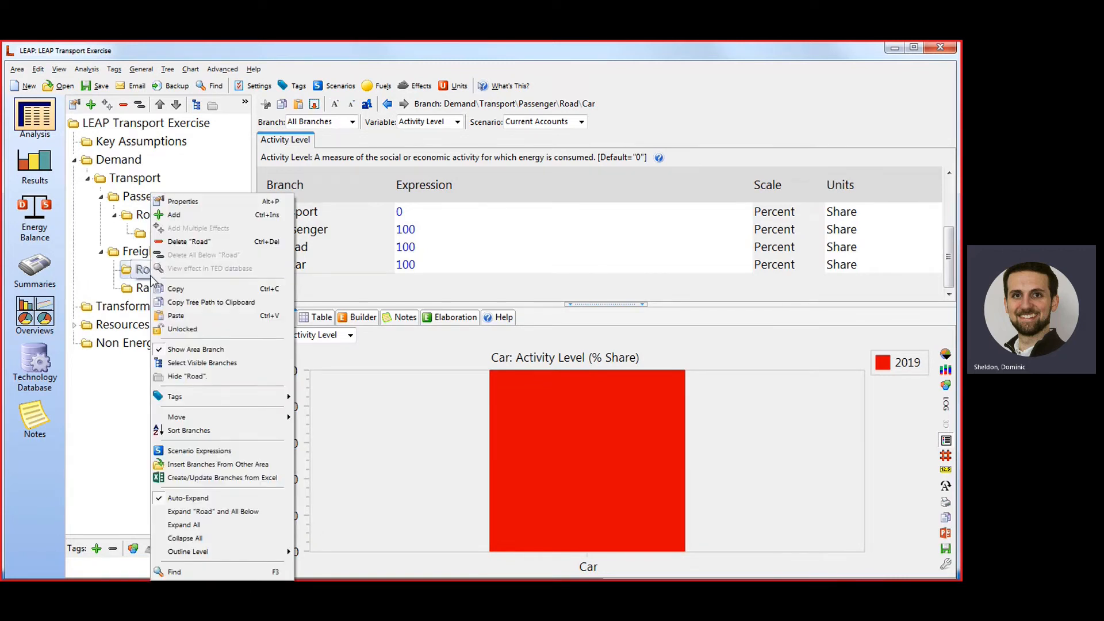
left_click(190, 215)
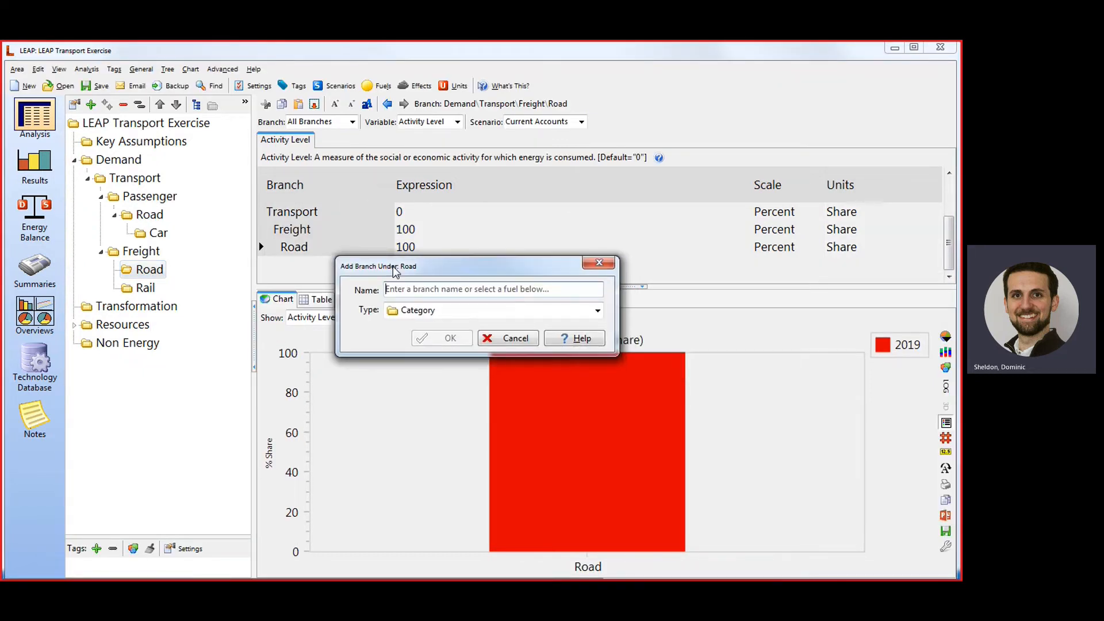
type("LDV")
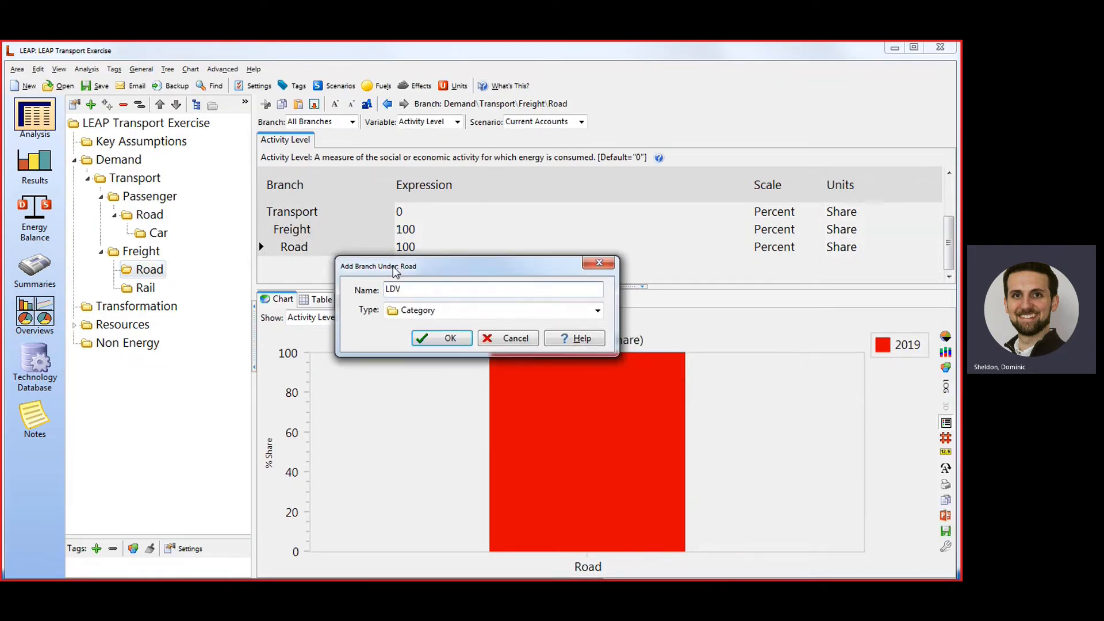
key("Return")
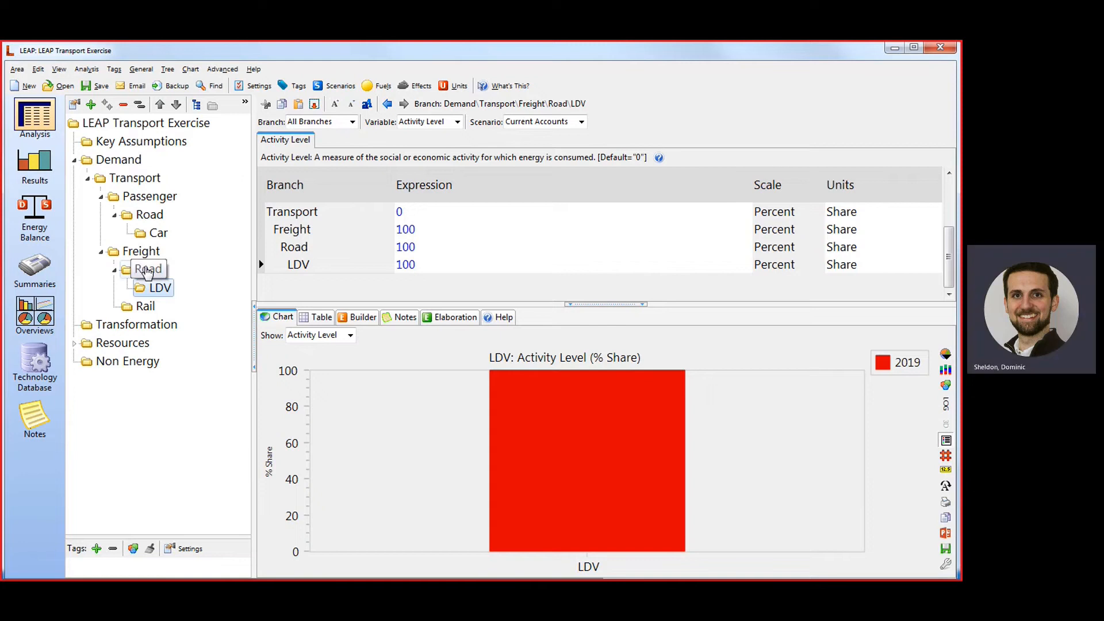
Add a category branch named "HDV" under the Freight Road branch.
right_click(148, 270)
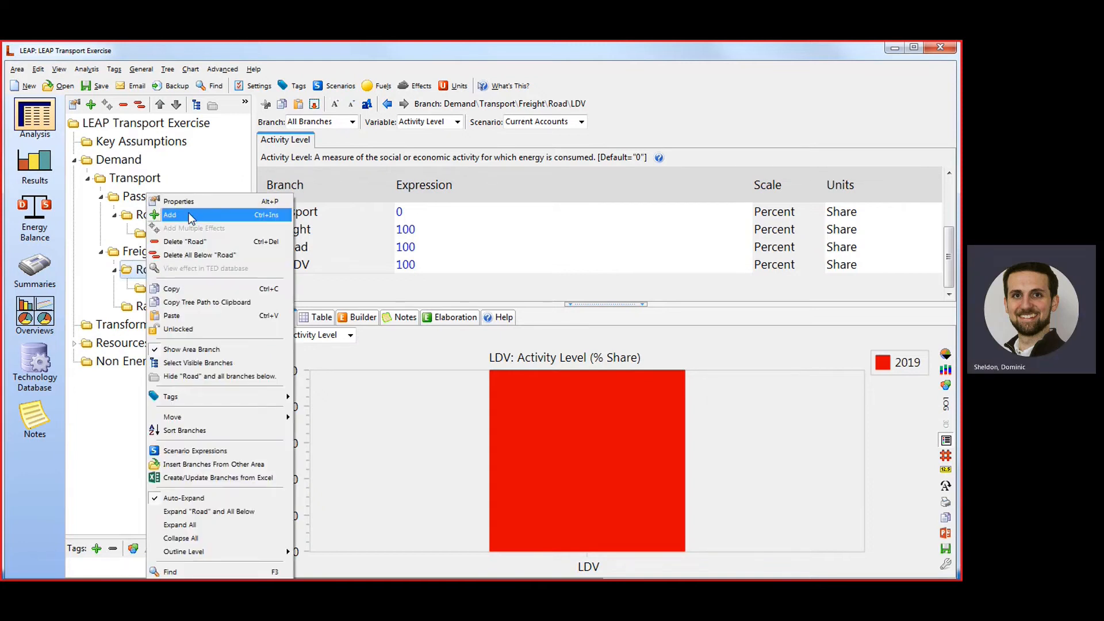
left_click(241, 214)
left_click_drag(745, 423, 338, 264)
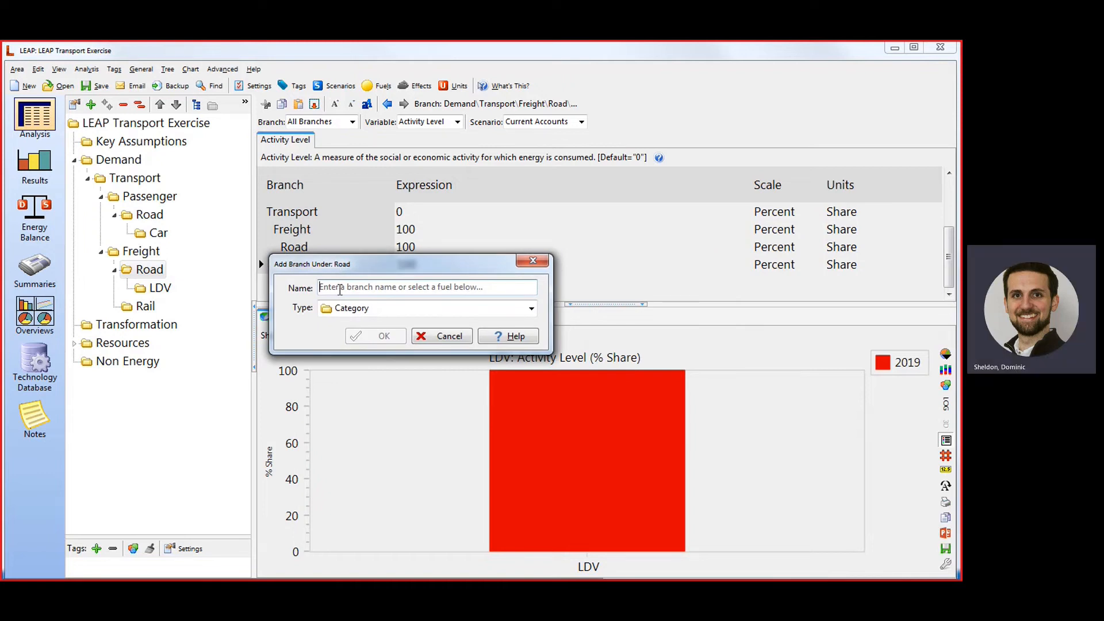
left_click(339, 289)
type("HDV")
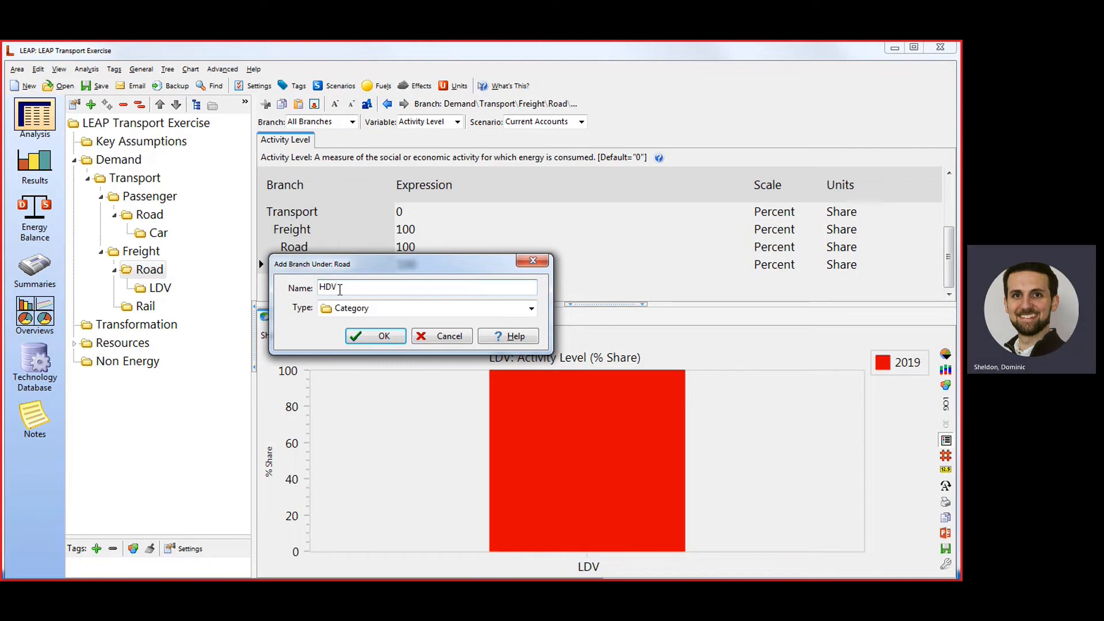
left_click(387, 336)
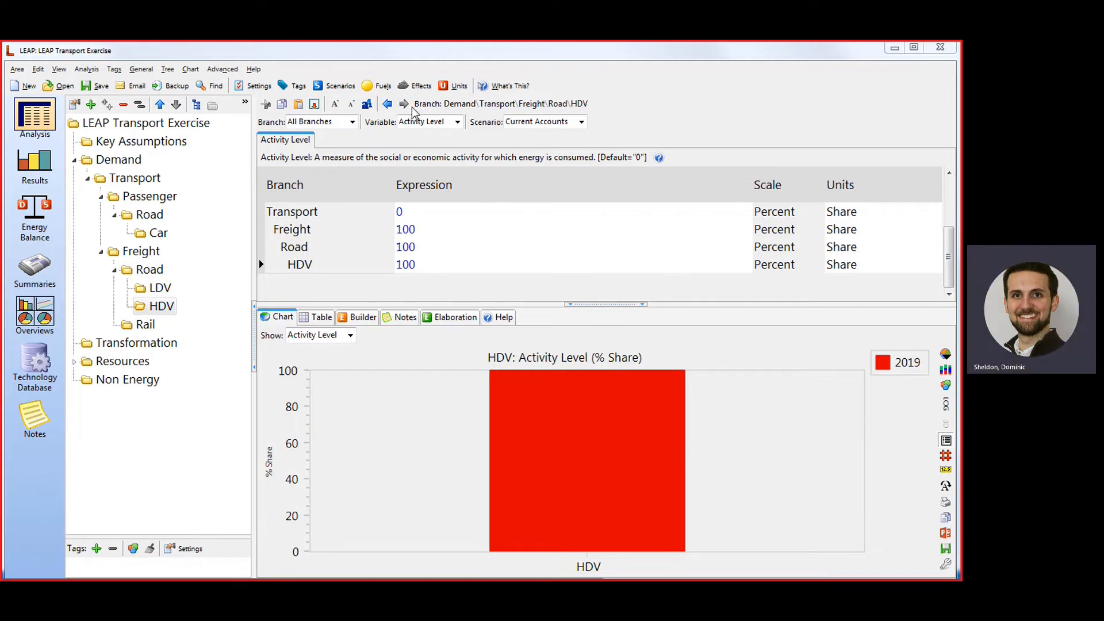
Add a Technology with Energy Intensity branch under the passenger Car branch, using Gasoline as its fuel and name.
right_click(157, 239)
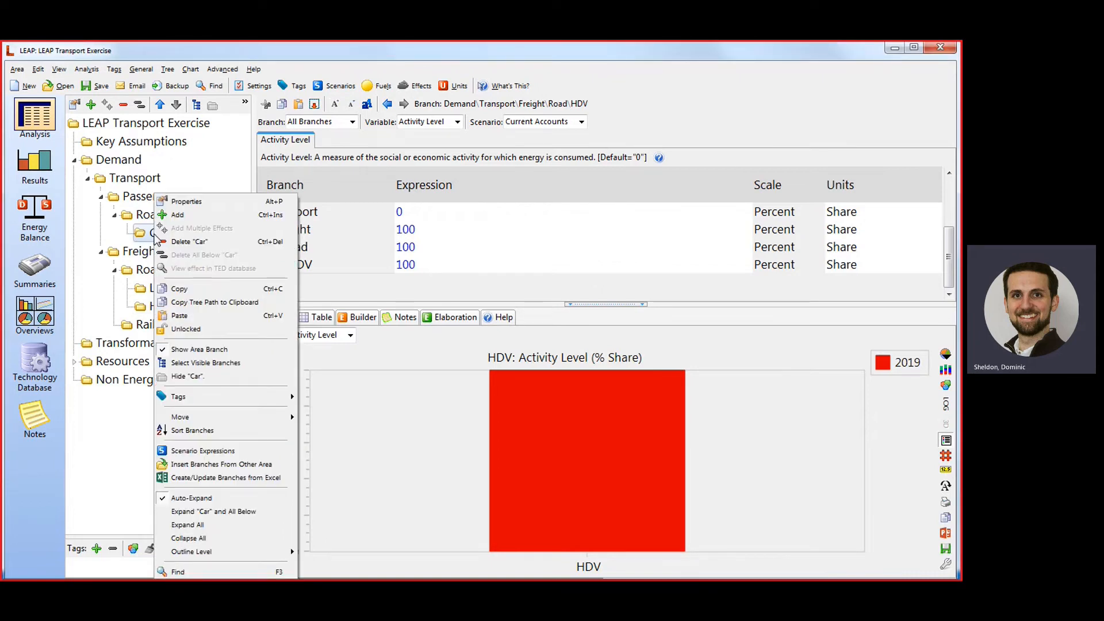
left_click(173, 215)
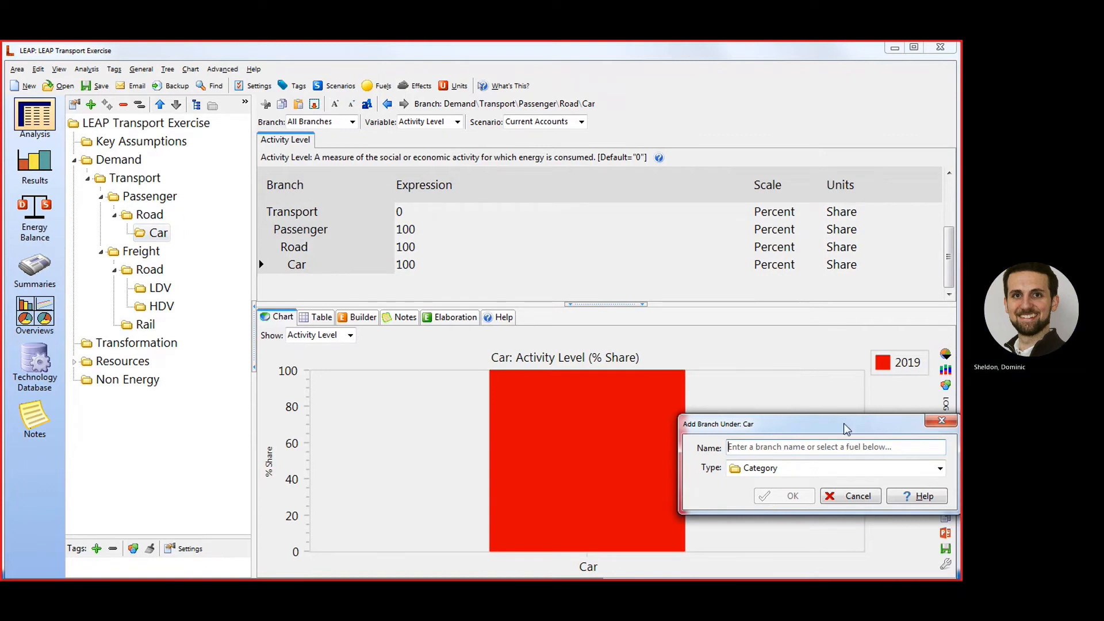
left_click_drag(843, 423, 467, 239)
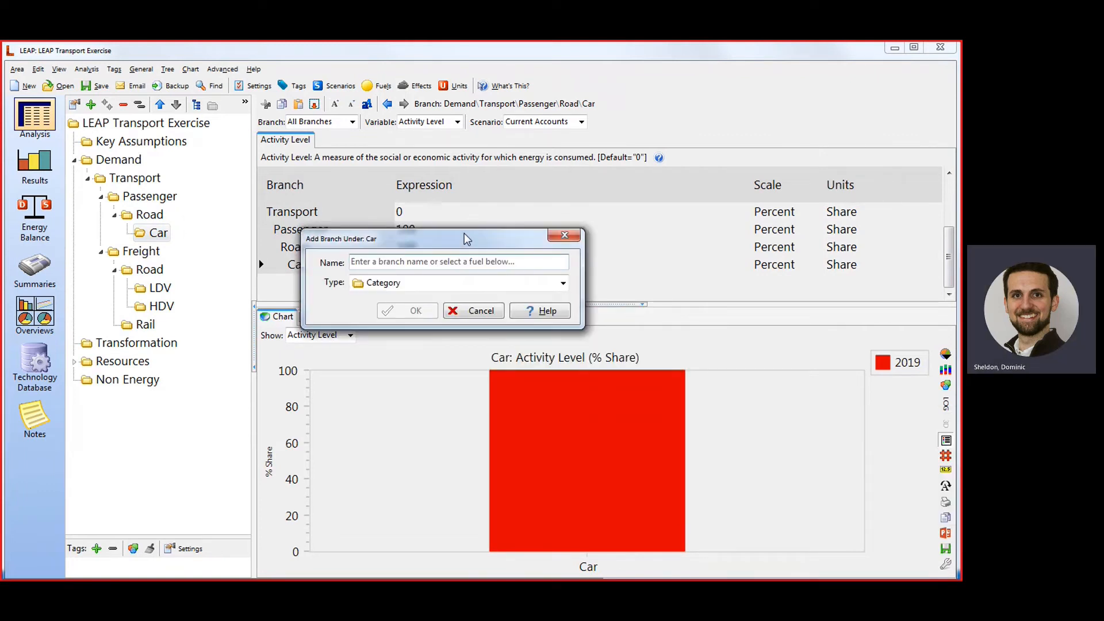
left_click(471, 284)
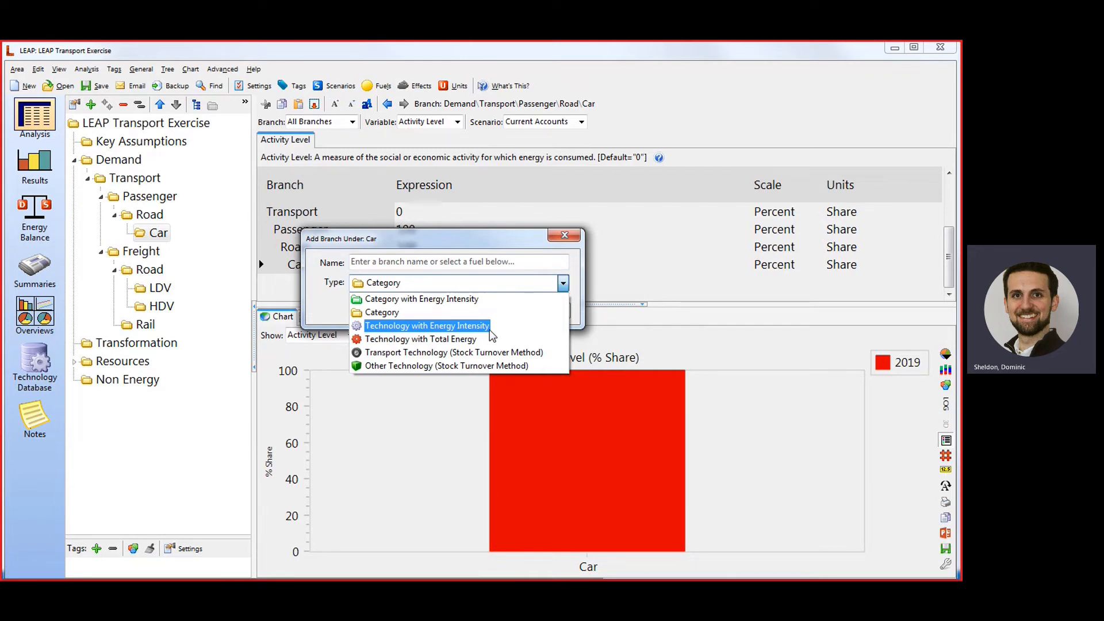
left_click(441, 327)
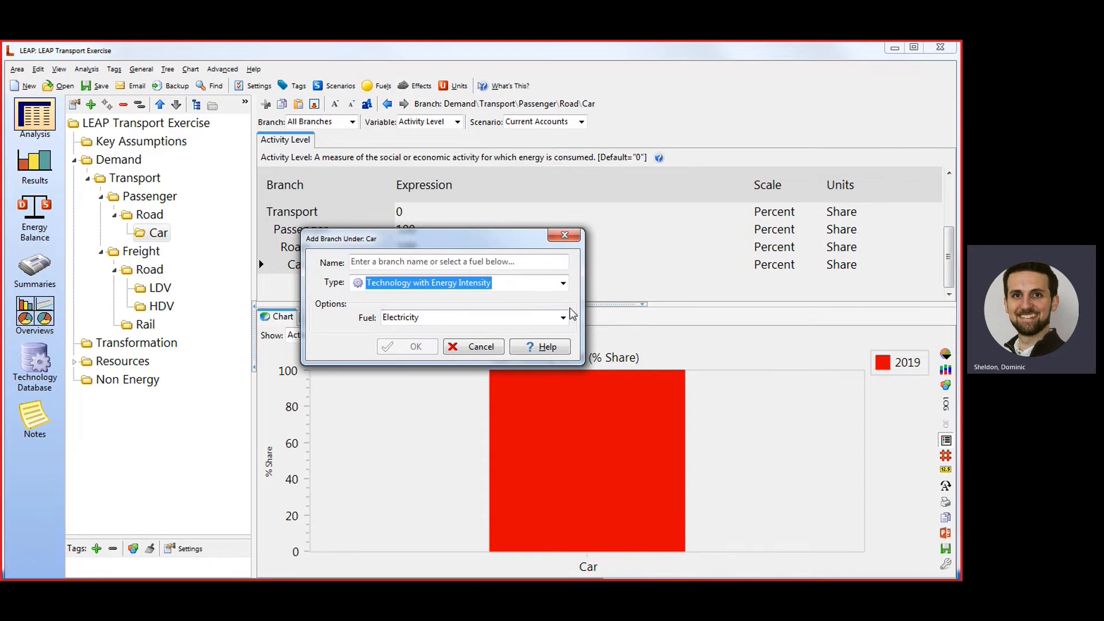
left_click(563, 317)
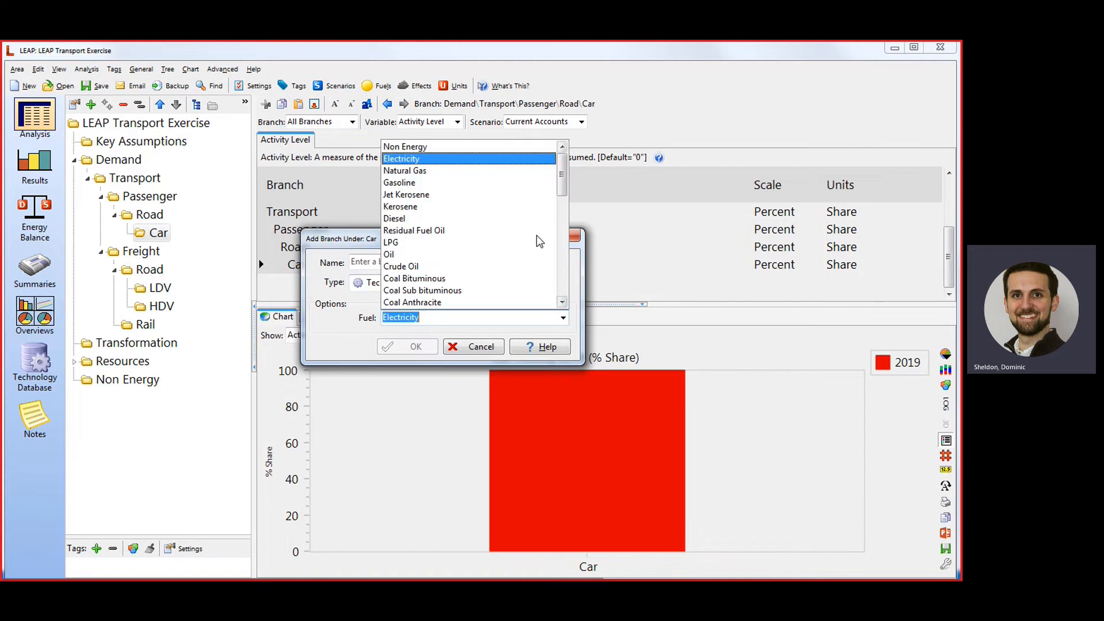
left_click(424, 184)
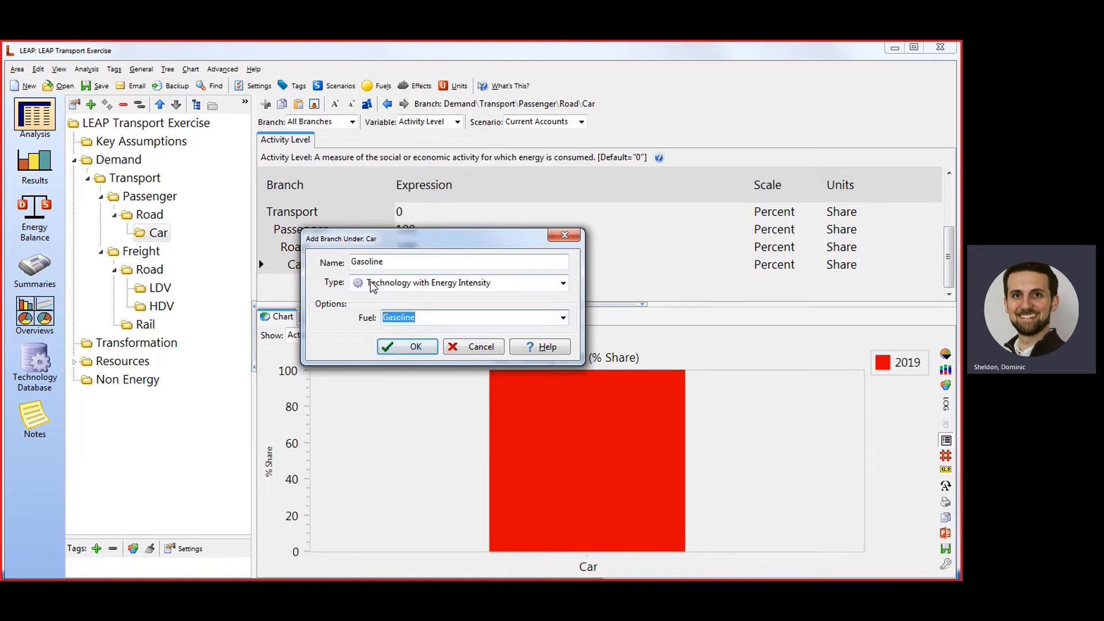
left_click(417, 347)
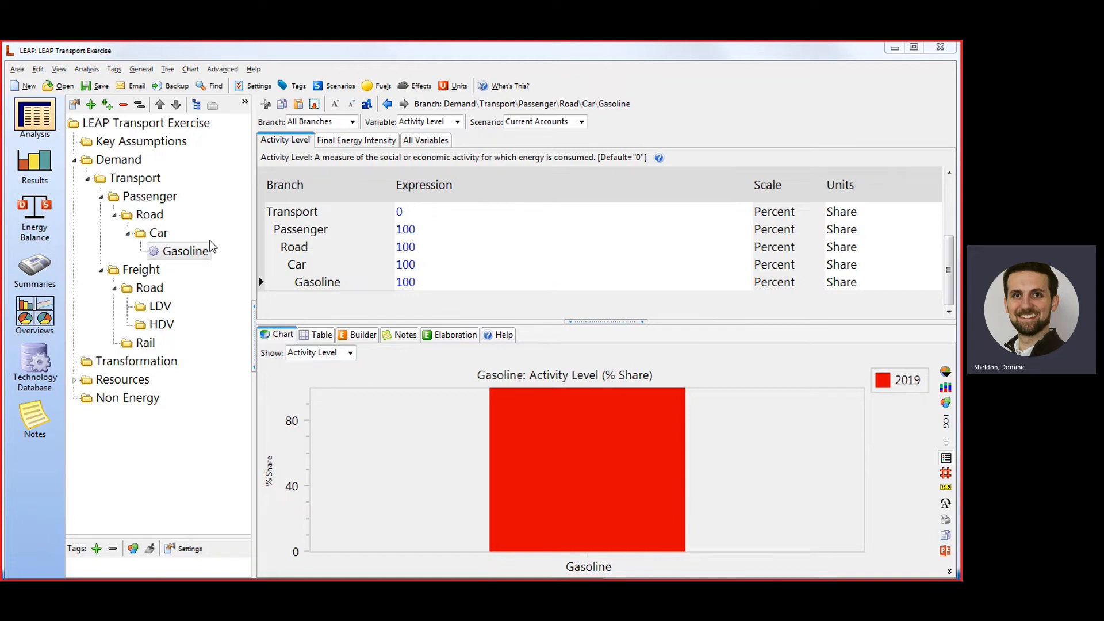
Add a Technology with Energy Intensity branch under the freight LDV branch, using Diesel as its fuel and name.
right_click(157, 307)
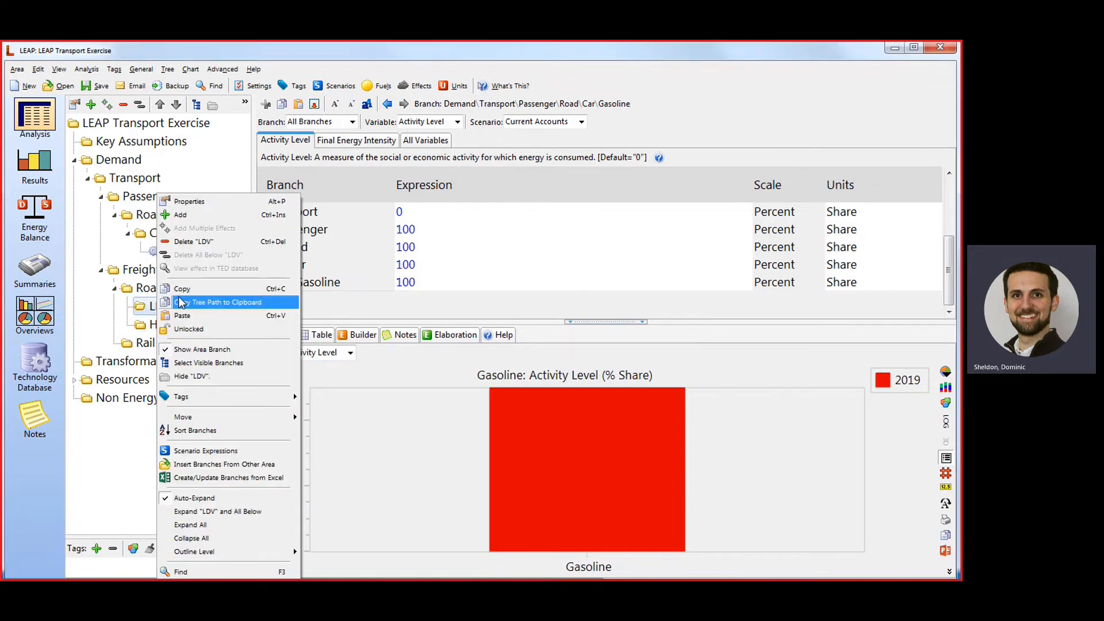
left_click(220, 228)
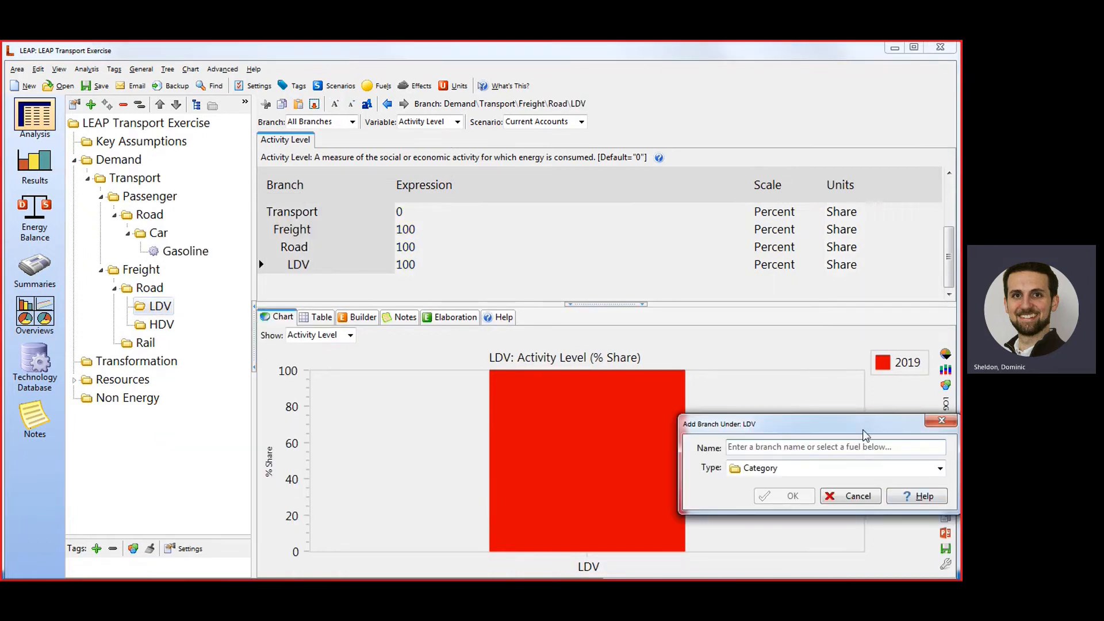
left_click_drag(864, 435, 527, 236)
left_click(511, 270)
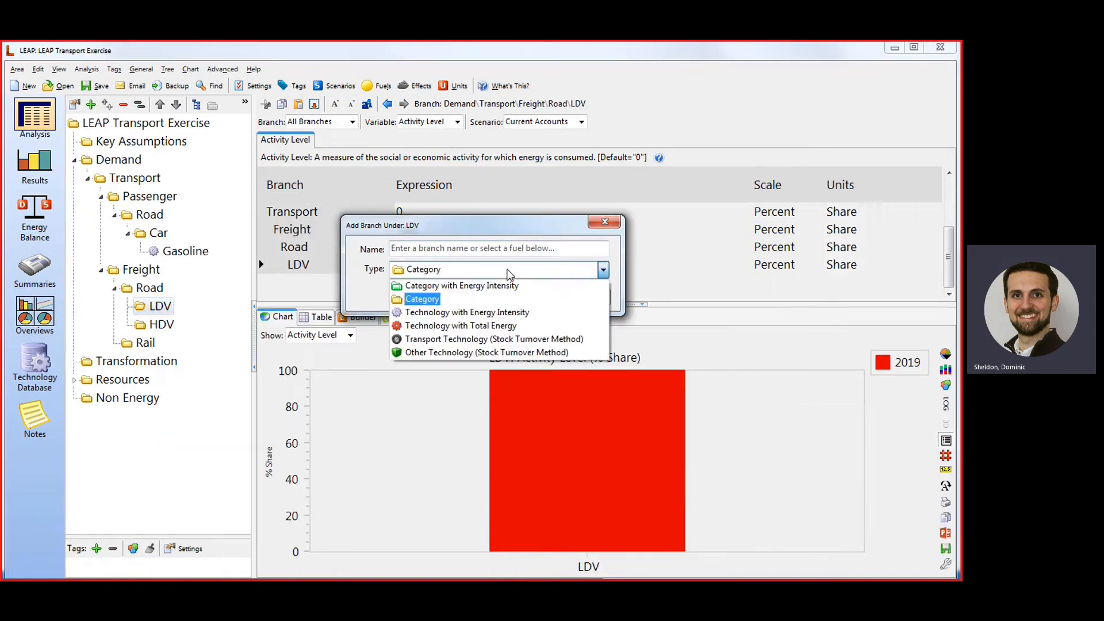
left_click(463, 313)
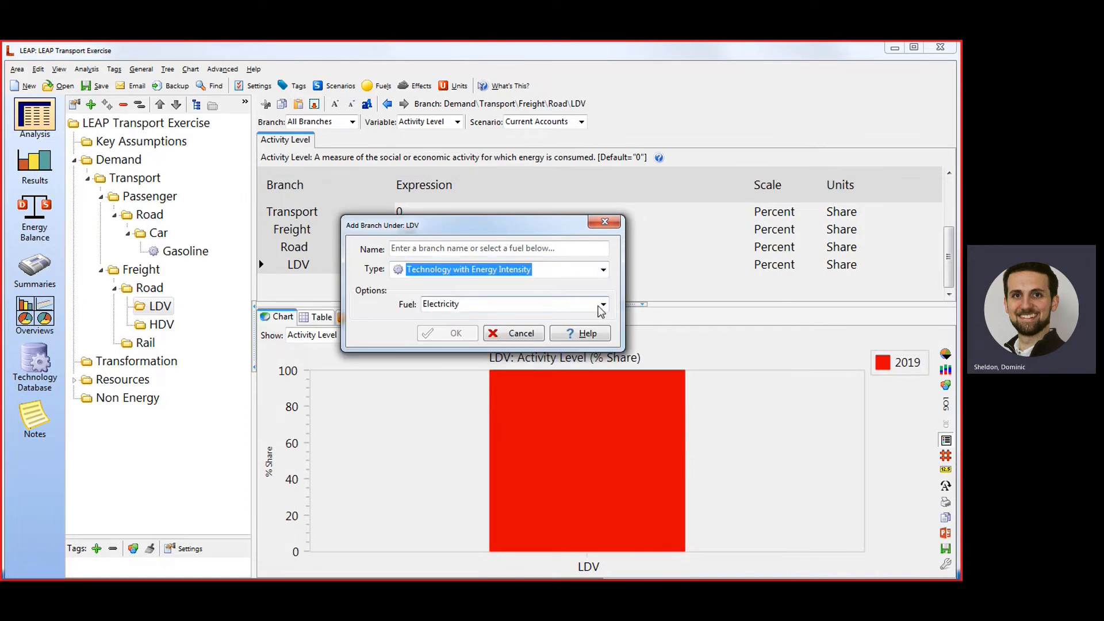
left_click(603, 305)
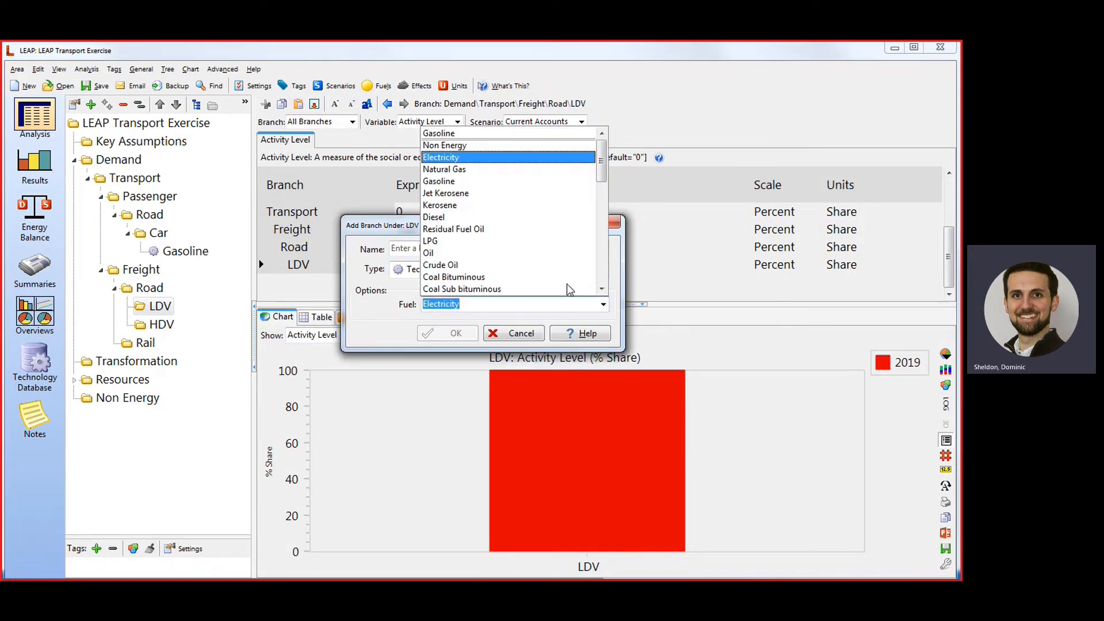
left_click(465, 217)
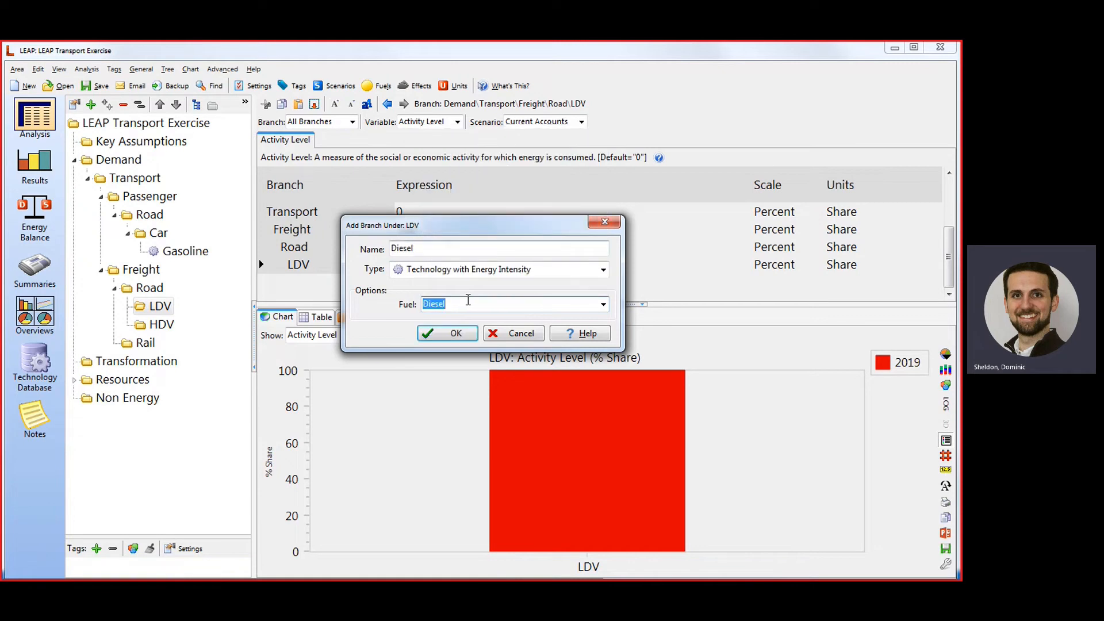
left_click(455, 333)
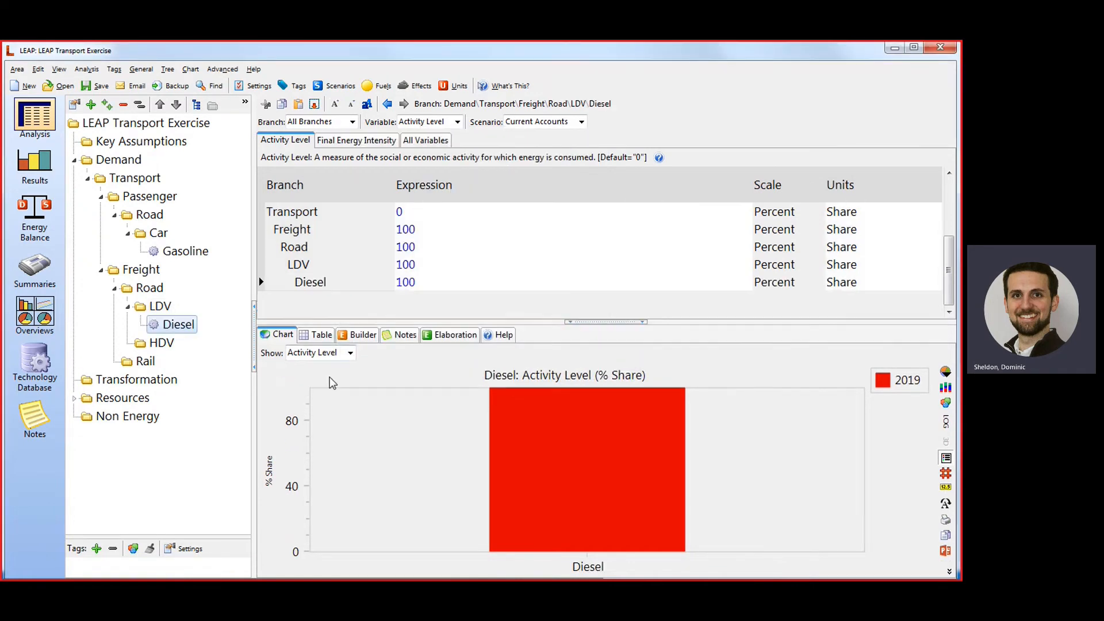
Add a Technology with Energy Intensity branch under the freight HDV branch, using Diesel as its fuel and name.
right_click(154, 344)
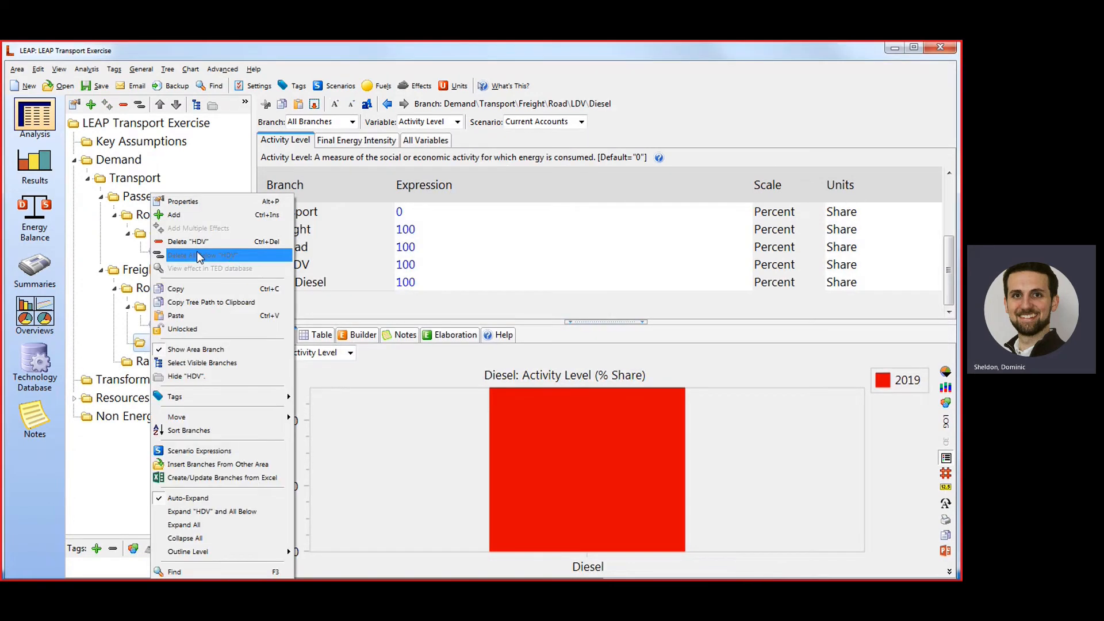
left_click(205, 215)
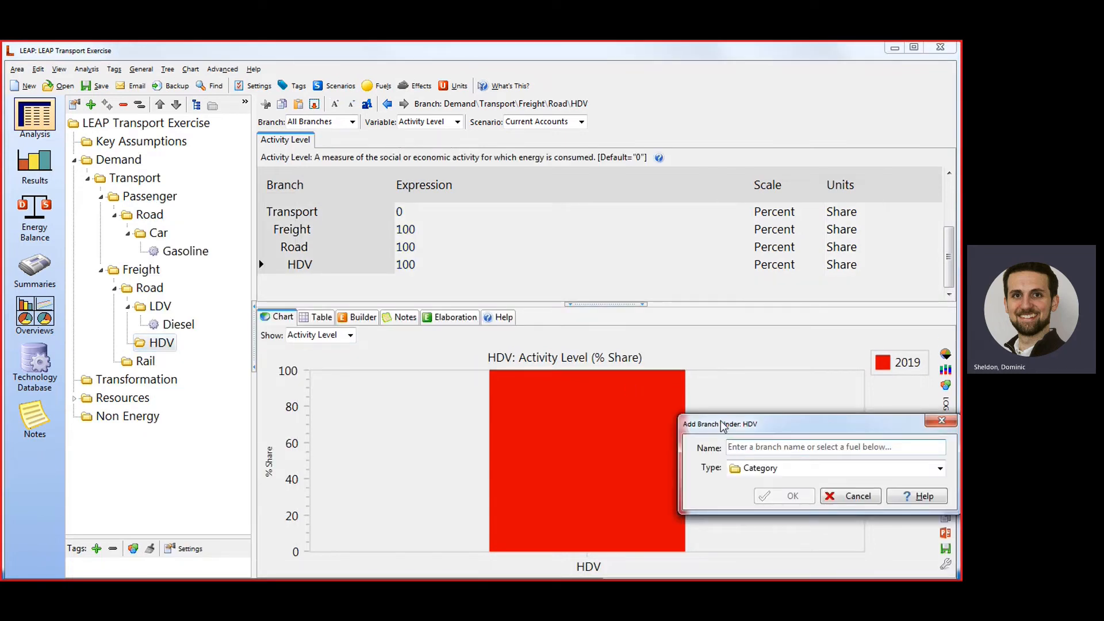
left_click_drag(722, 425, 367, 240)
left_click(426, 285)
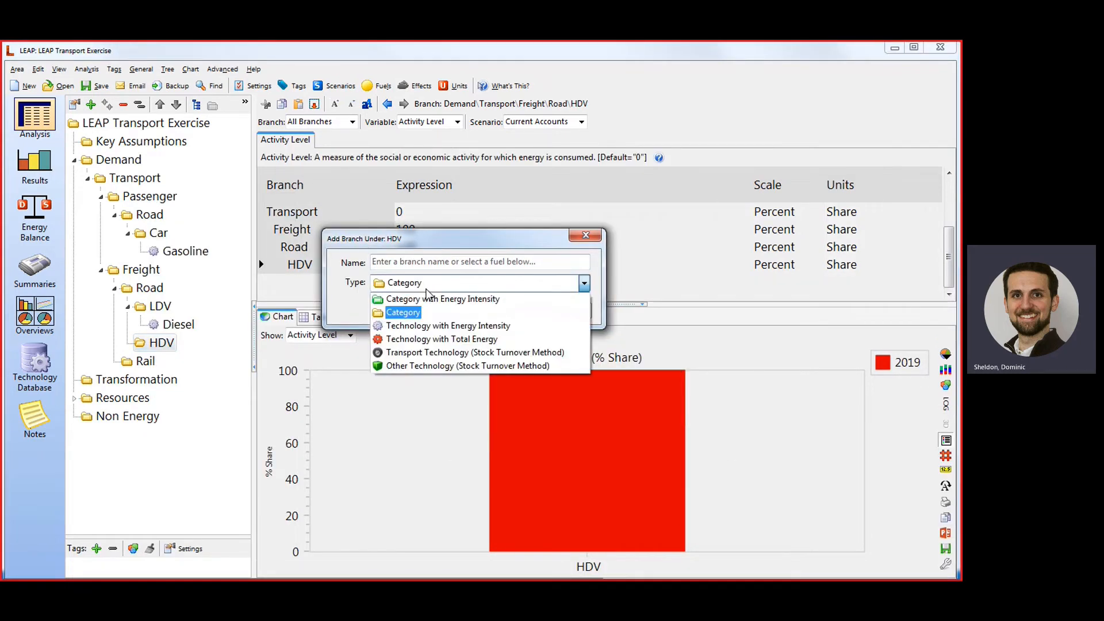
left_click(442, 325)
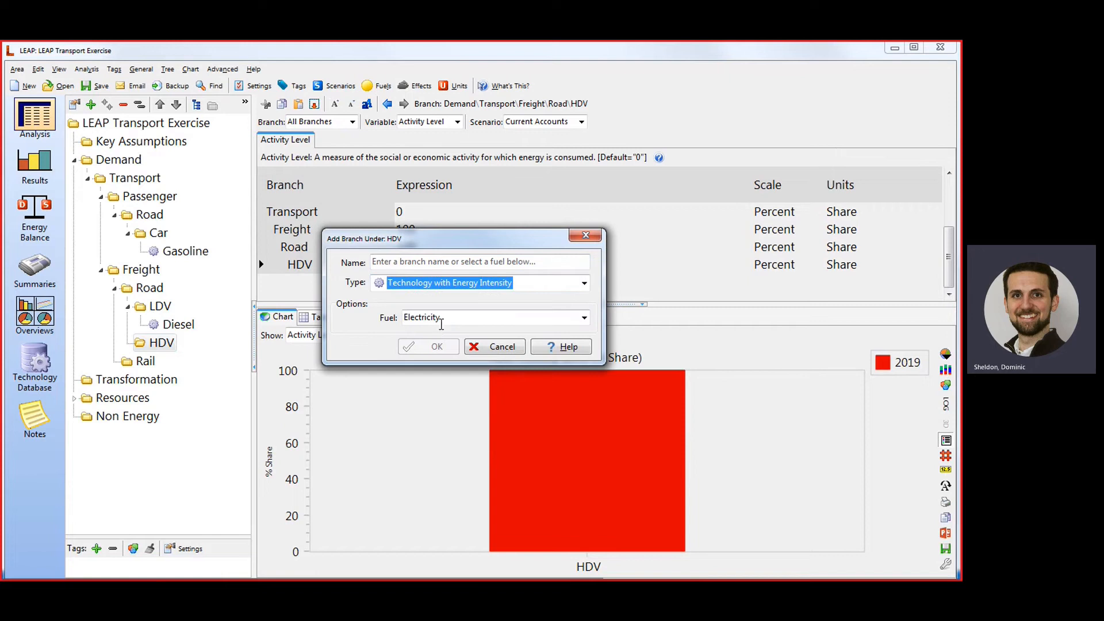
left_click(457, 317)
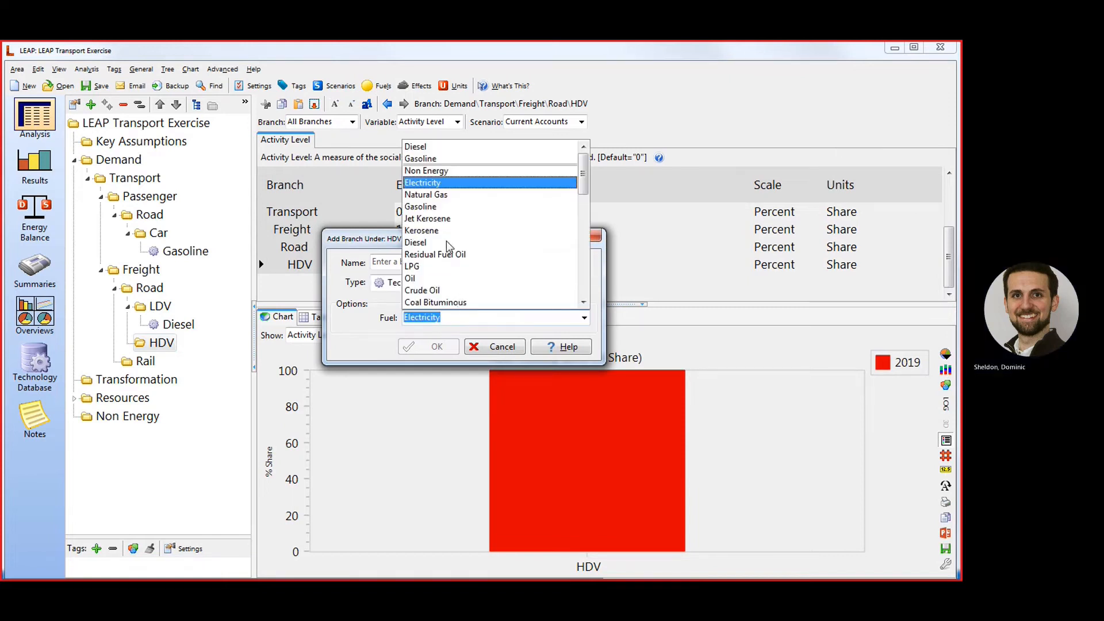
left_click(444, 242)
left_click(437, 347)
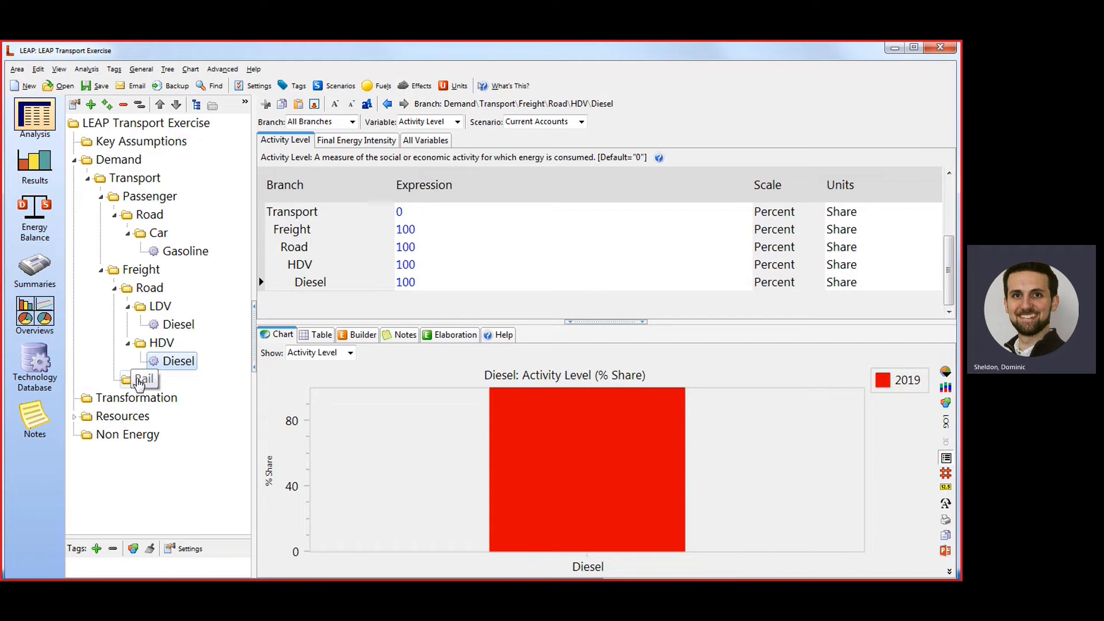
Add a Technology with Energy Intensity branch under the freight Rail branch, using Diesel as its fuel and name.
right_click(138, 383)
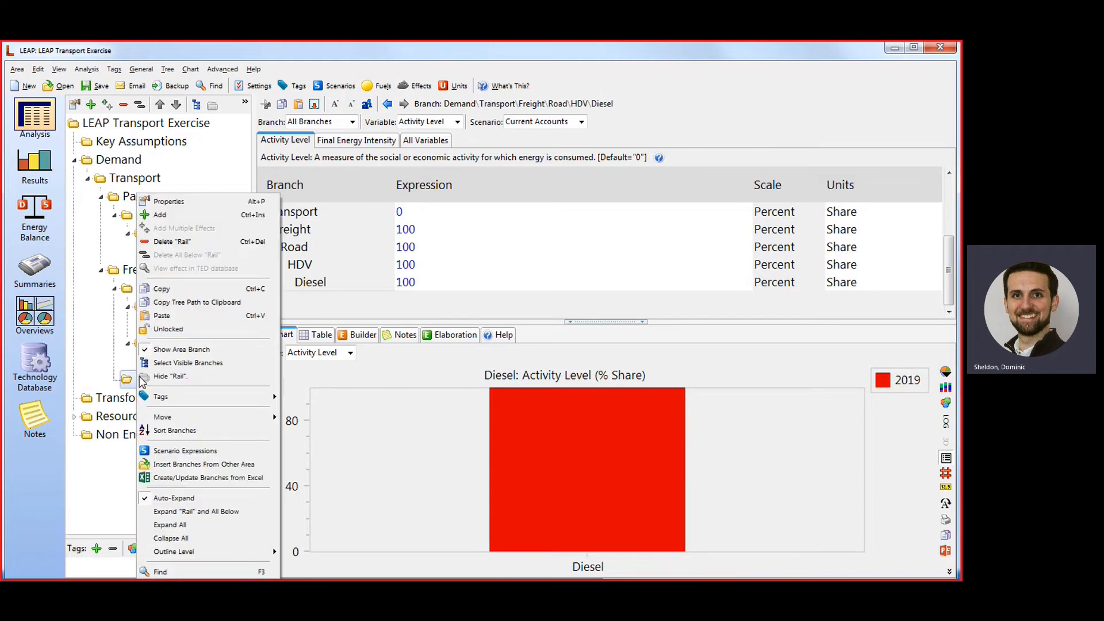
left_click(196, 217)
left_click_drag(745, 424, 391, 235)
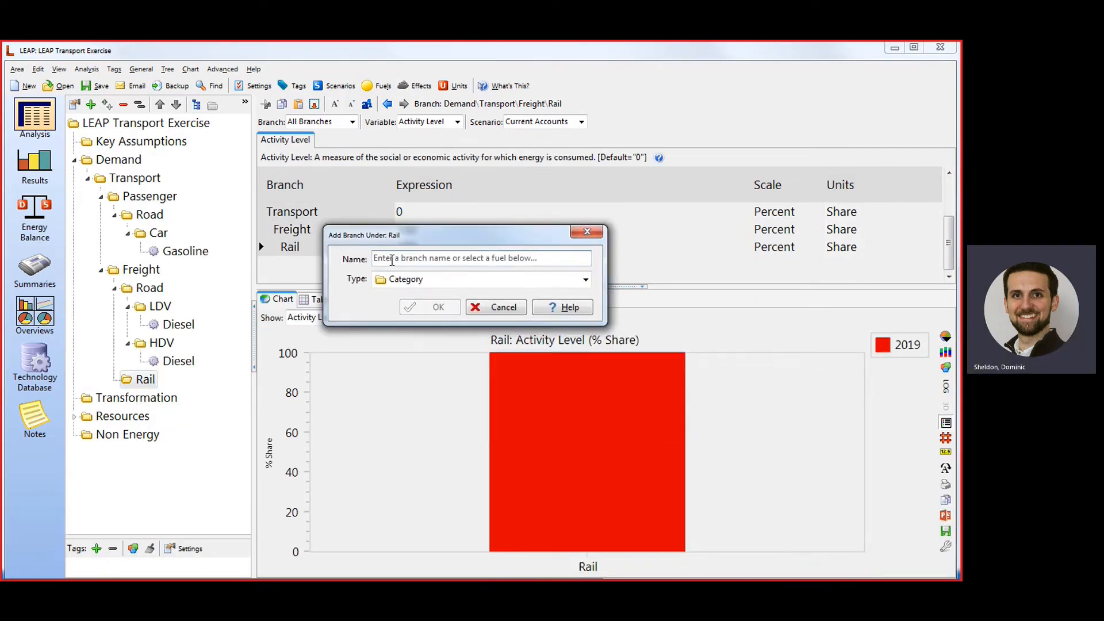
left_click(449, 282)
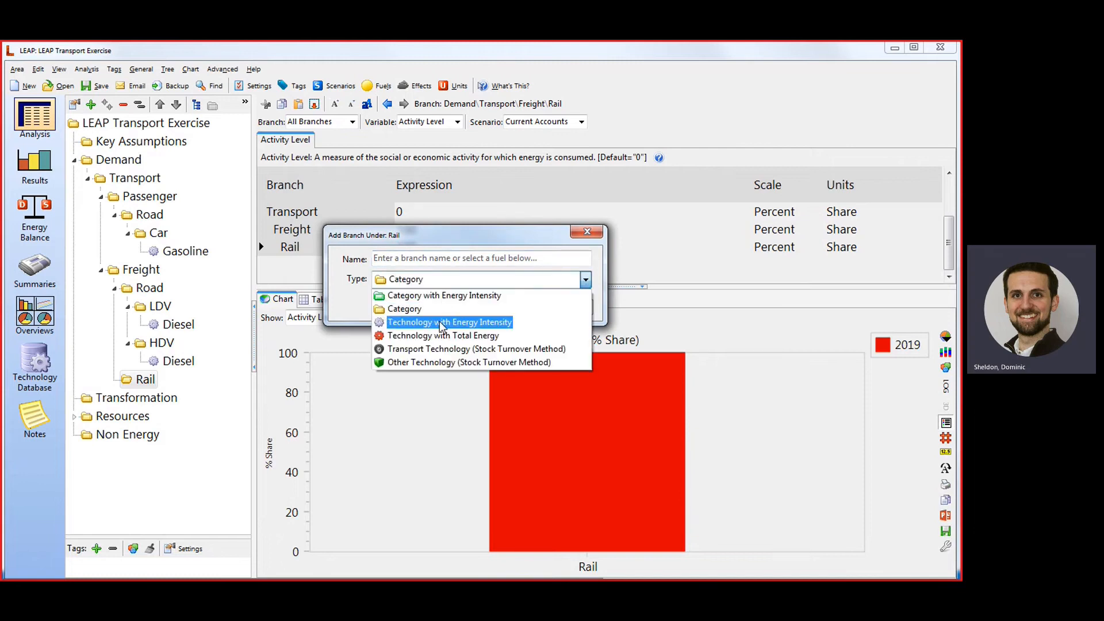
left_click(442, 322)
left_click(444, 315)
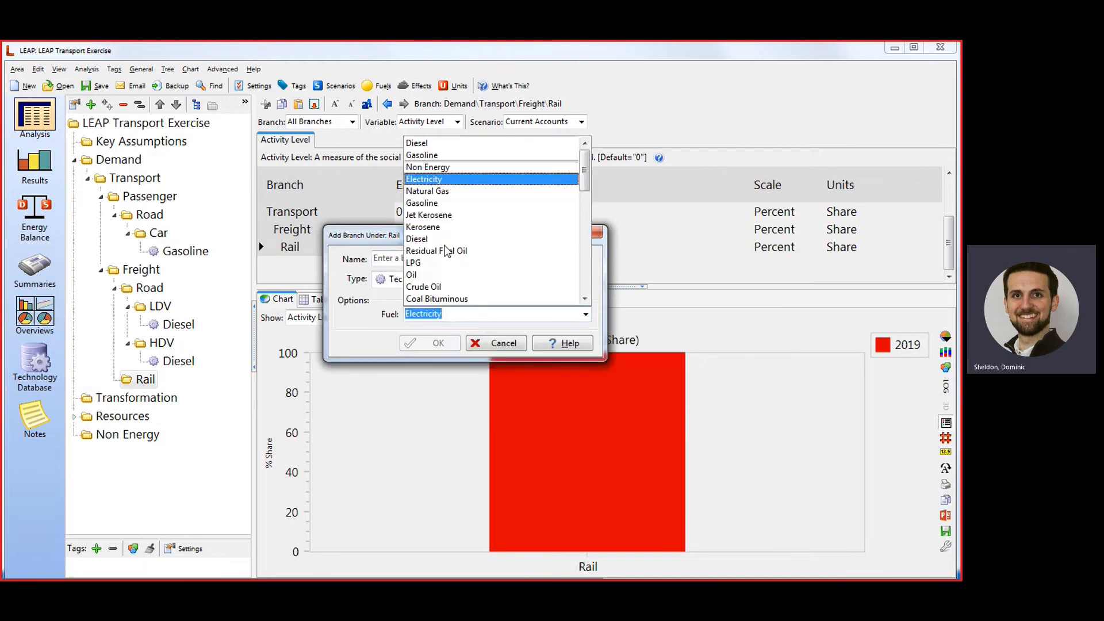
left_click(442, 238)
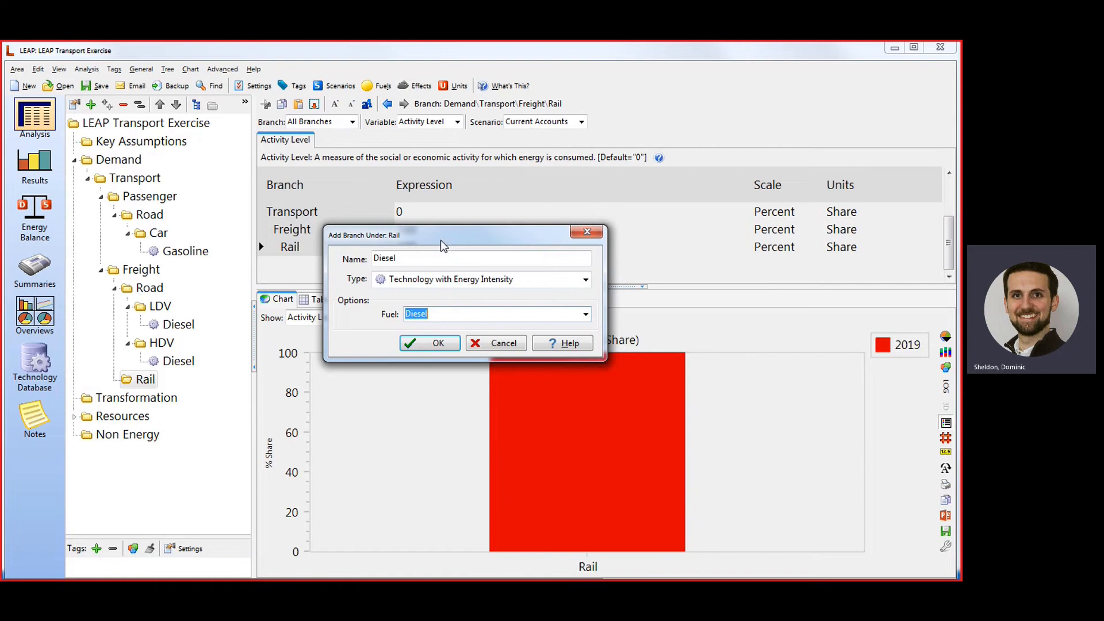
left_click(422, 343)
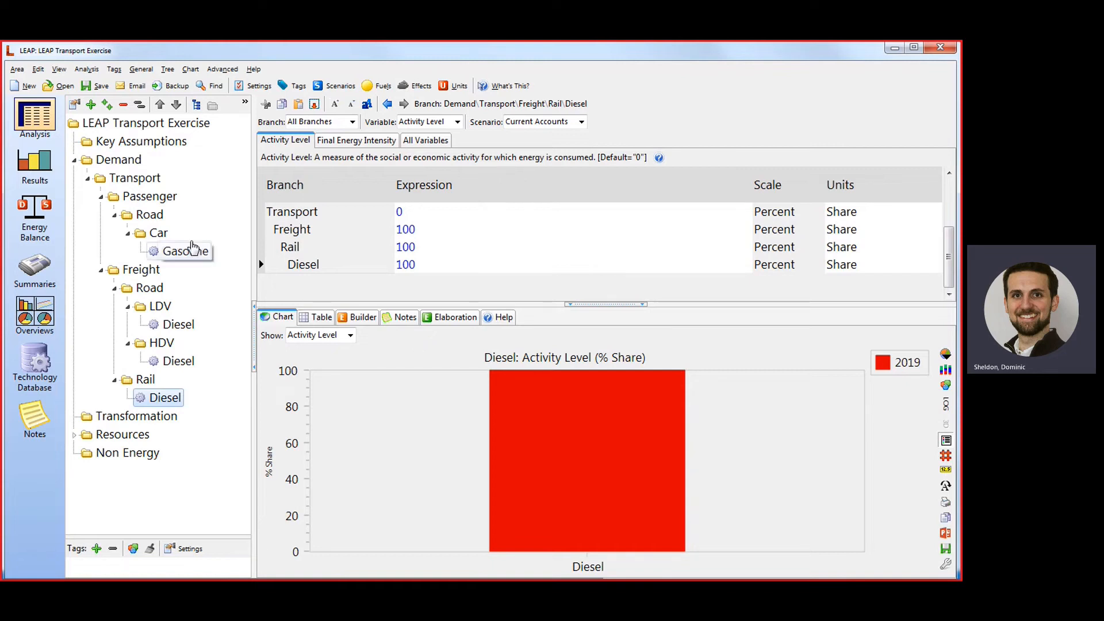
Show the Transport branch's activity levels and set the Passenger branch's activity unit to Vehicle-km.
left_click(174, 199)
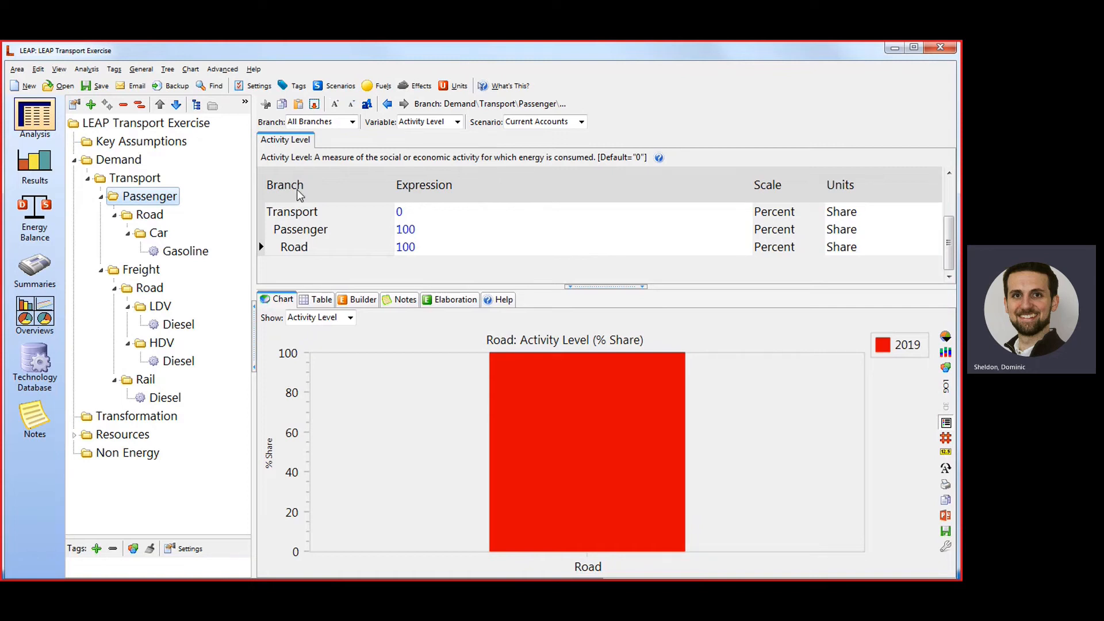
left_click(131, 179)
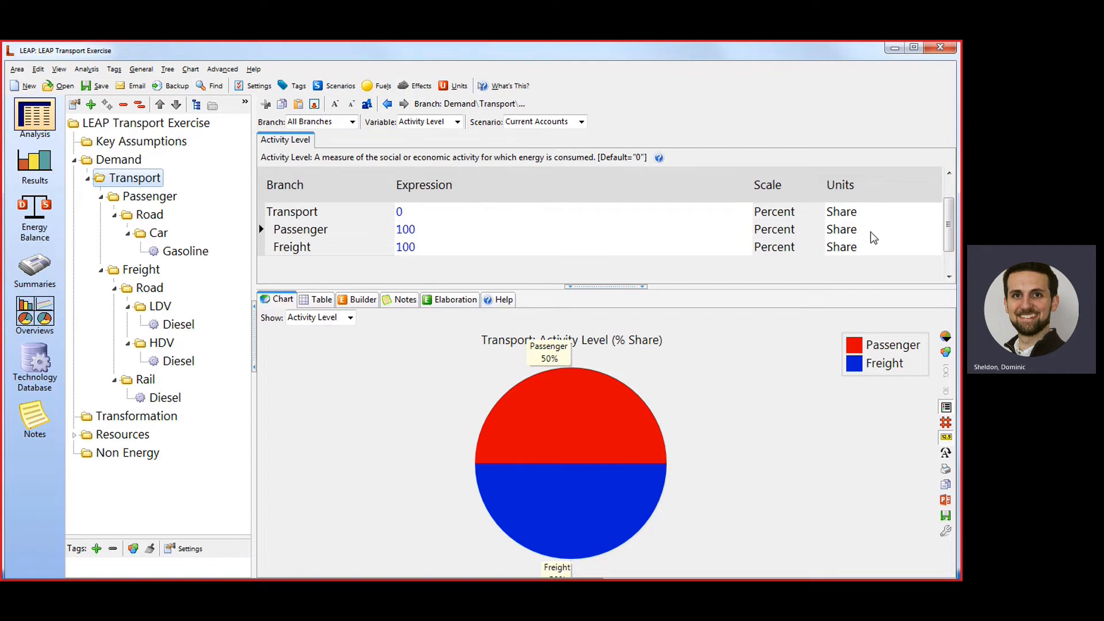
left_click(935, 233)
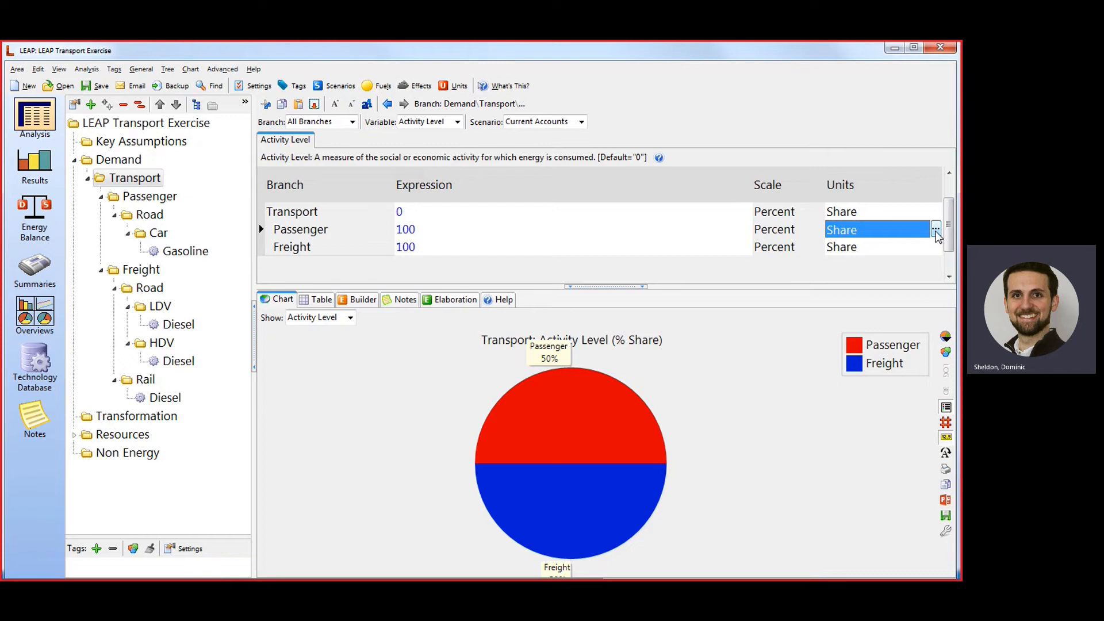
left_click(935, 230)
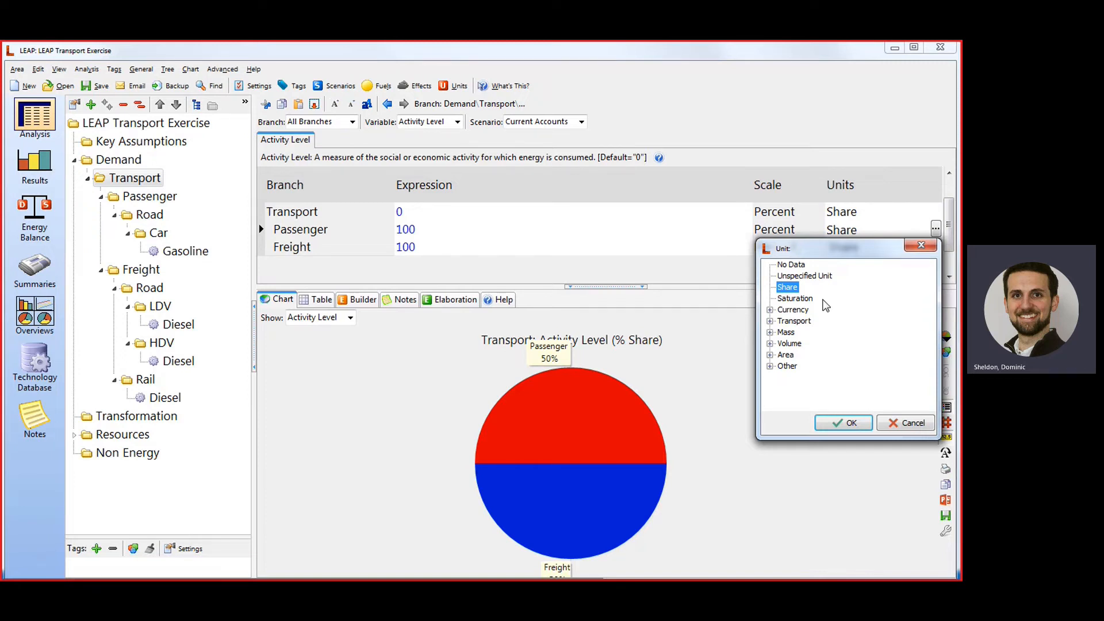
left_click(770, 322)
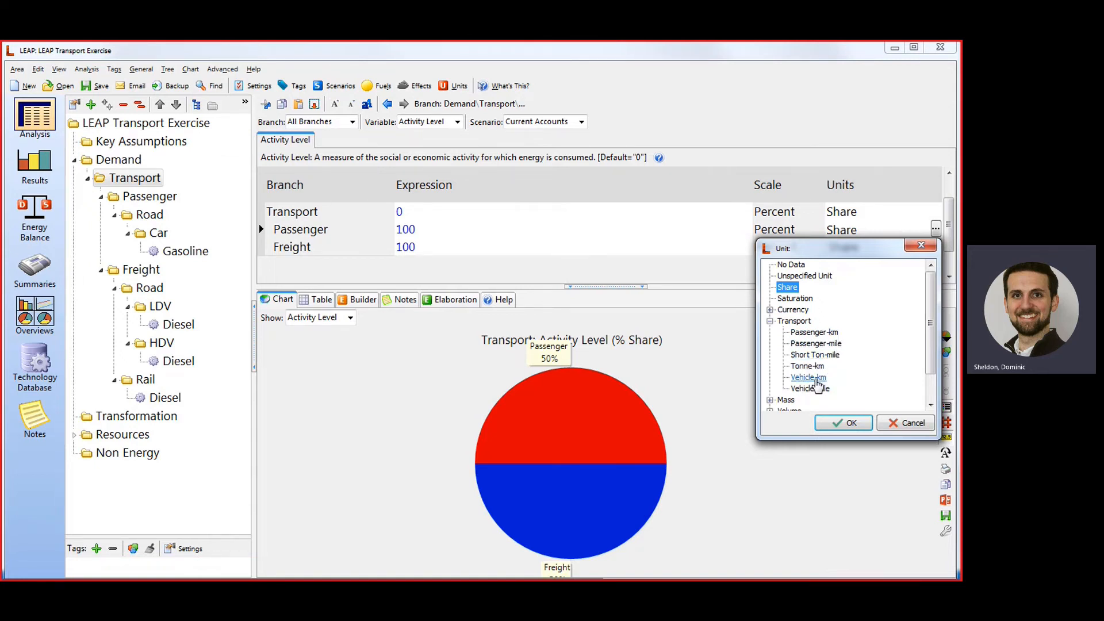
left_click(816, 379)
left_click(843, 423)
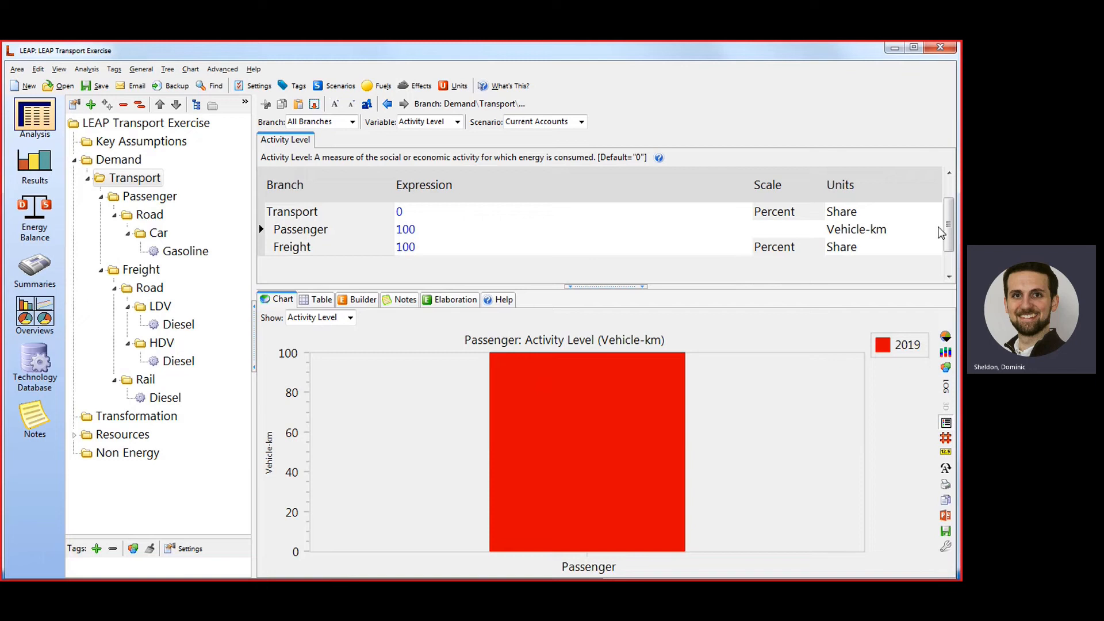
Set the Transport branch's activity level unit to No Data.
left_click(924, 213)
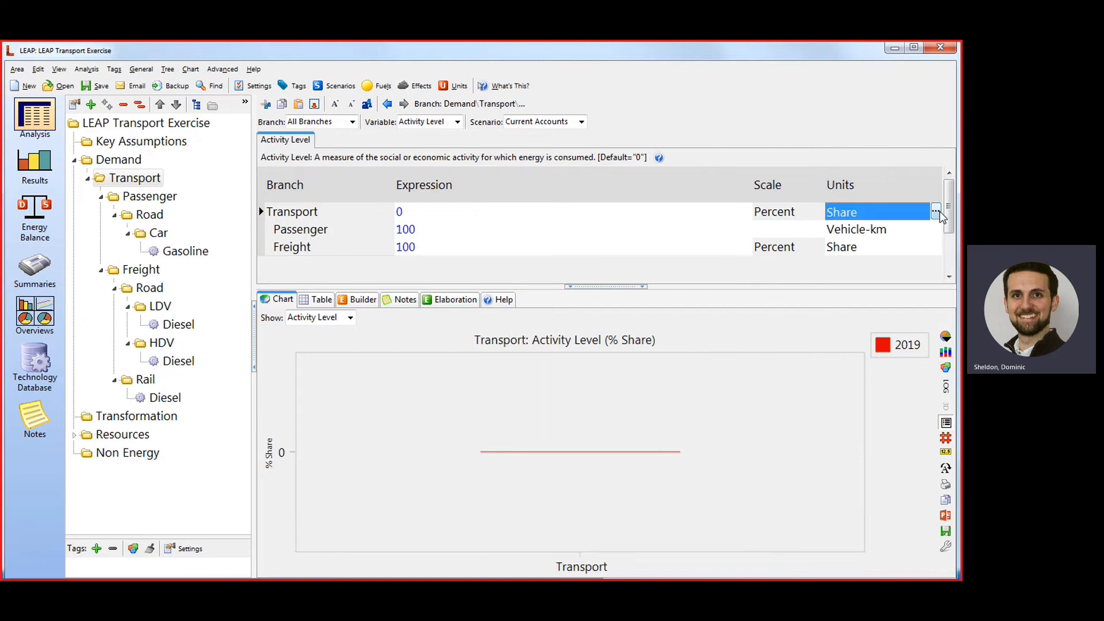
left_click(936, 212)
left_click(791, 247)
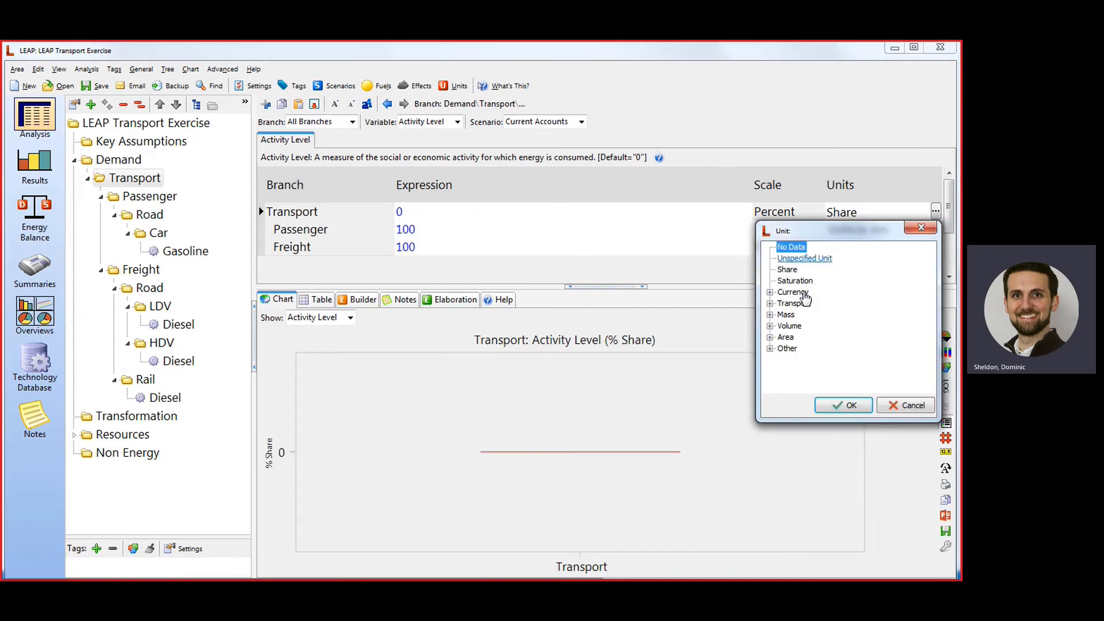
left_click(845, 405)
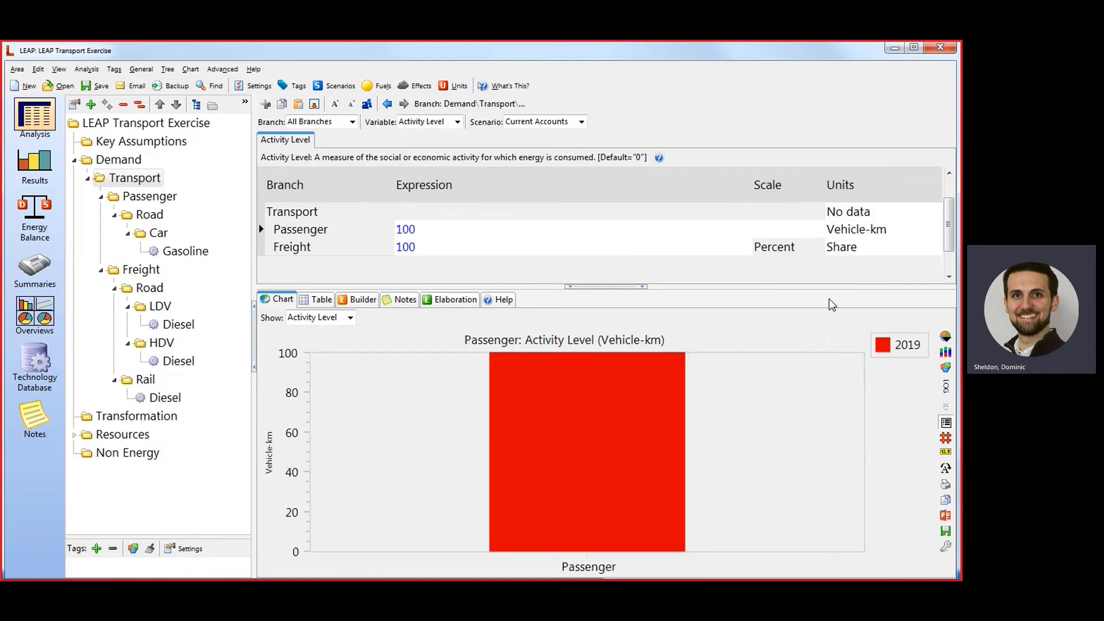
Set the Freight branch's activity level unit to Vehicle-km.
left_click(865, 249)
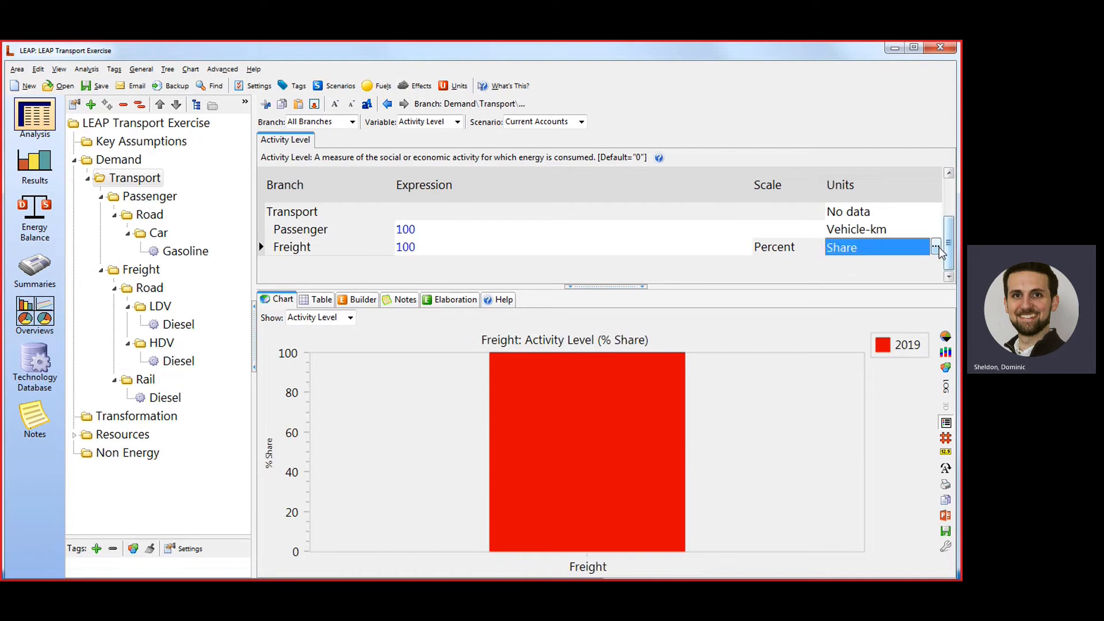
left_click(935, 247)
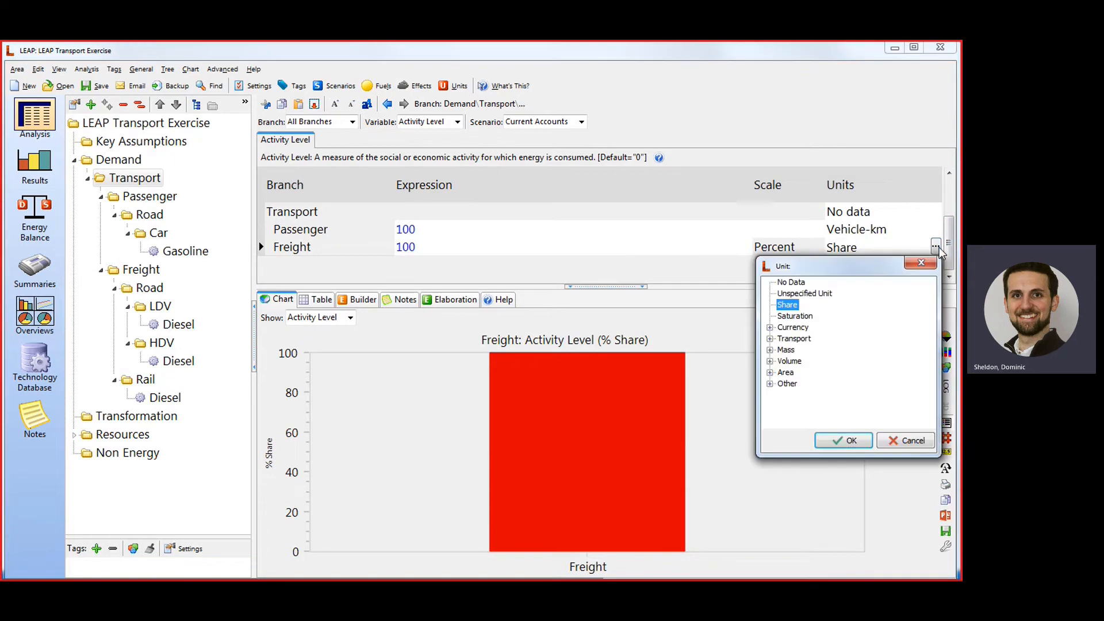
left_click(771, 339)
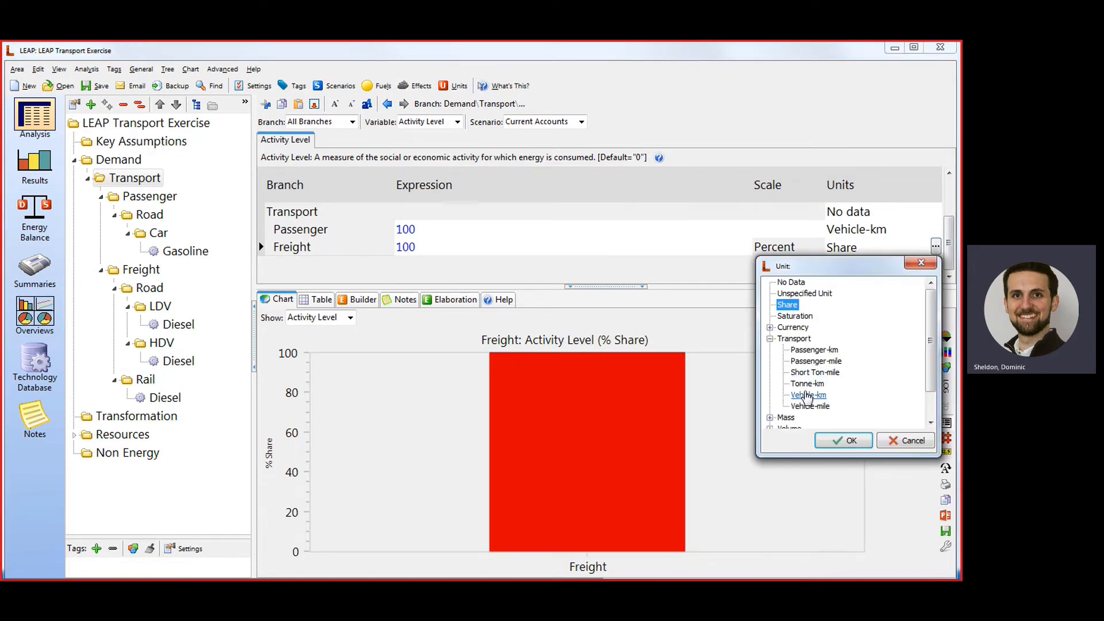
left_click(808, 395)
left_click(843, 440)
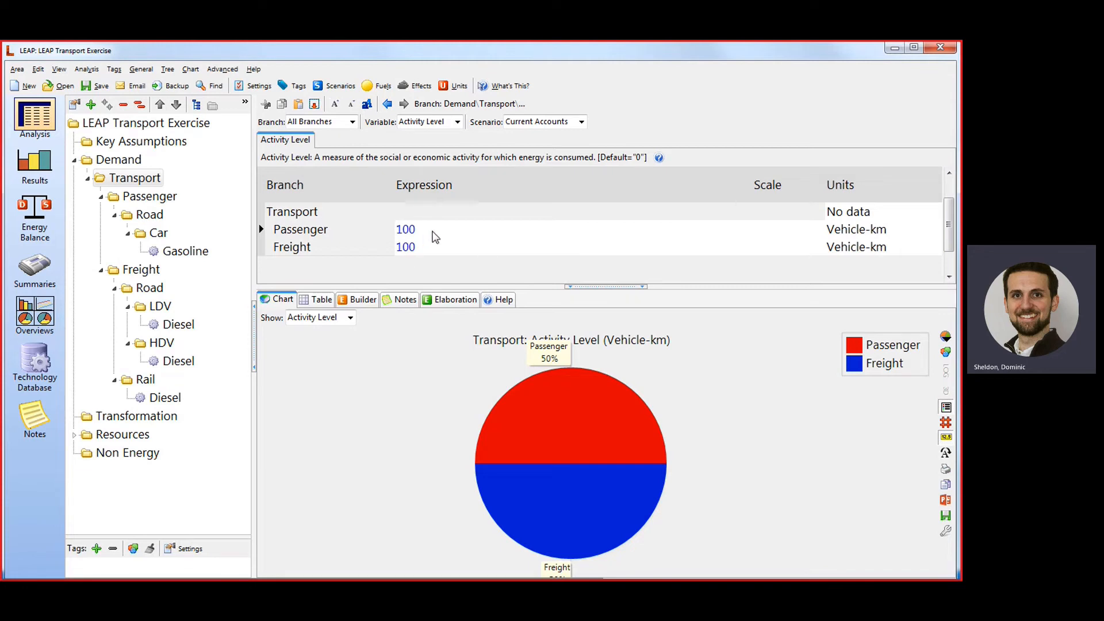
Set the activity level scale of both the Passenger and Freight branches to Million.
left_click(435, 237)
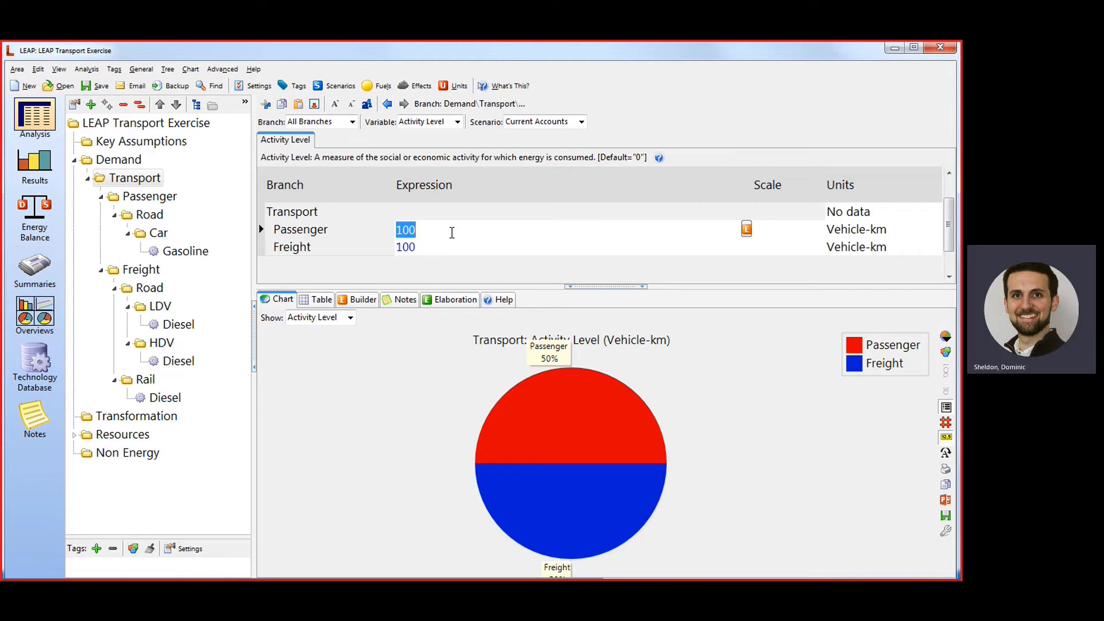
left_click(802, 234)
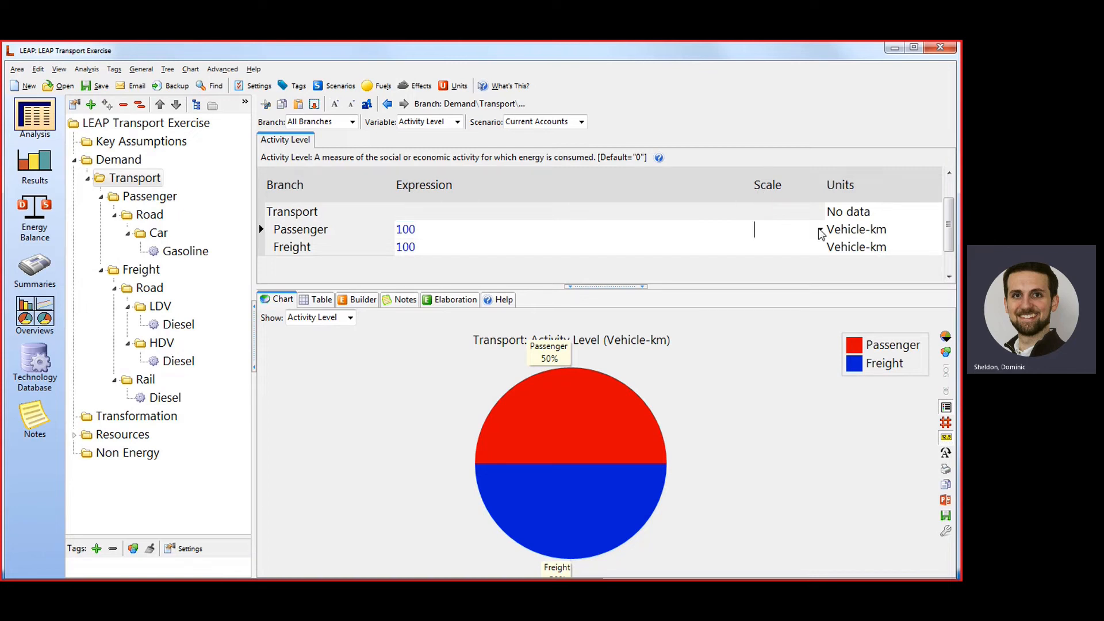
left_click(820, 230)
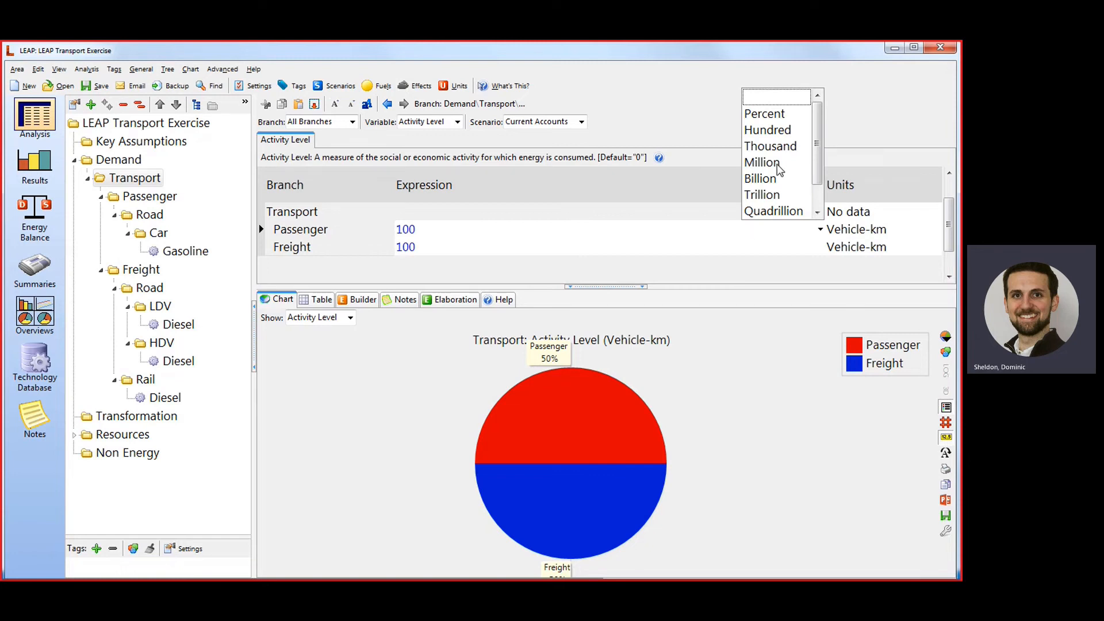
left_click(762, 162)
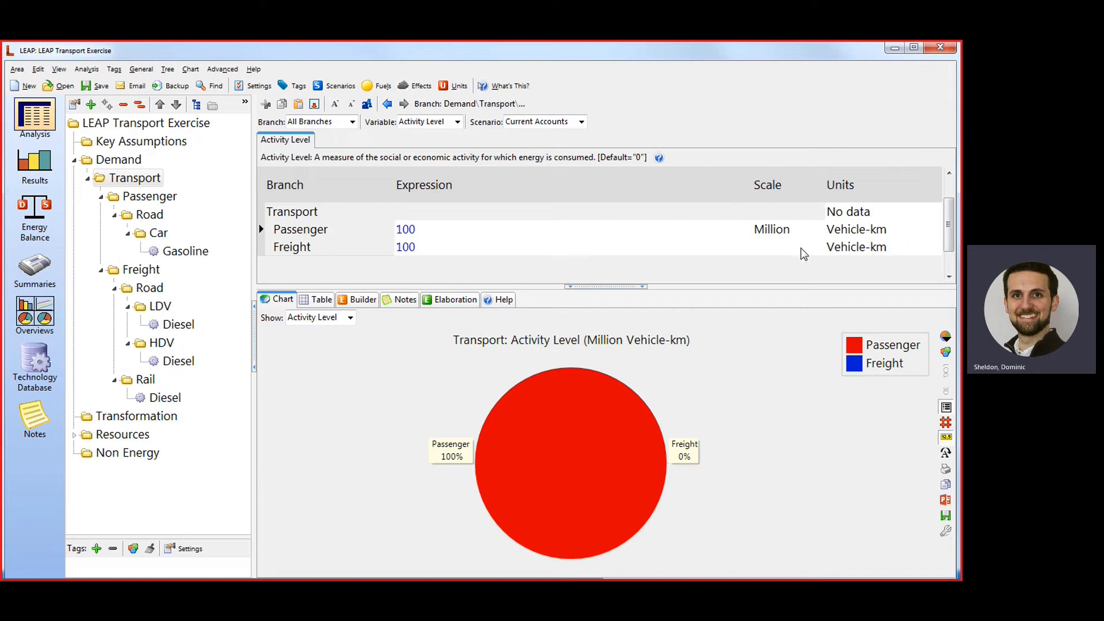
left_click(802, 247)
left_click(819, 246)
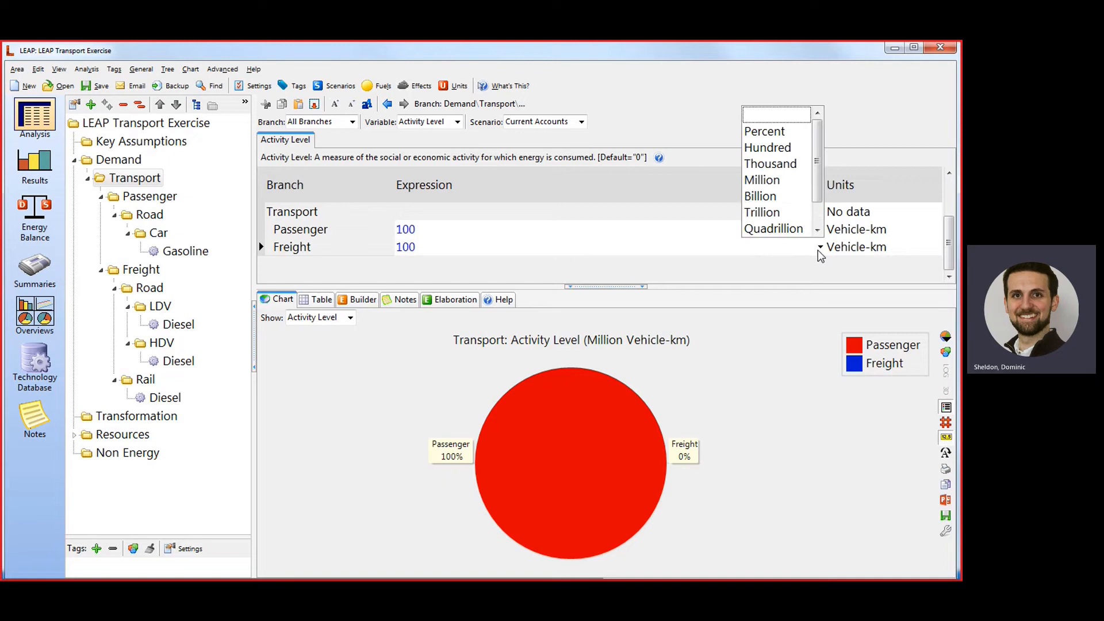
left_click(775, 182)
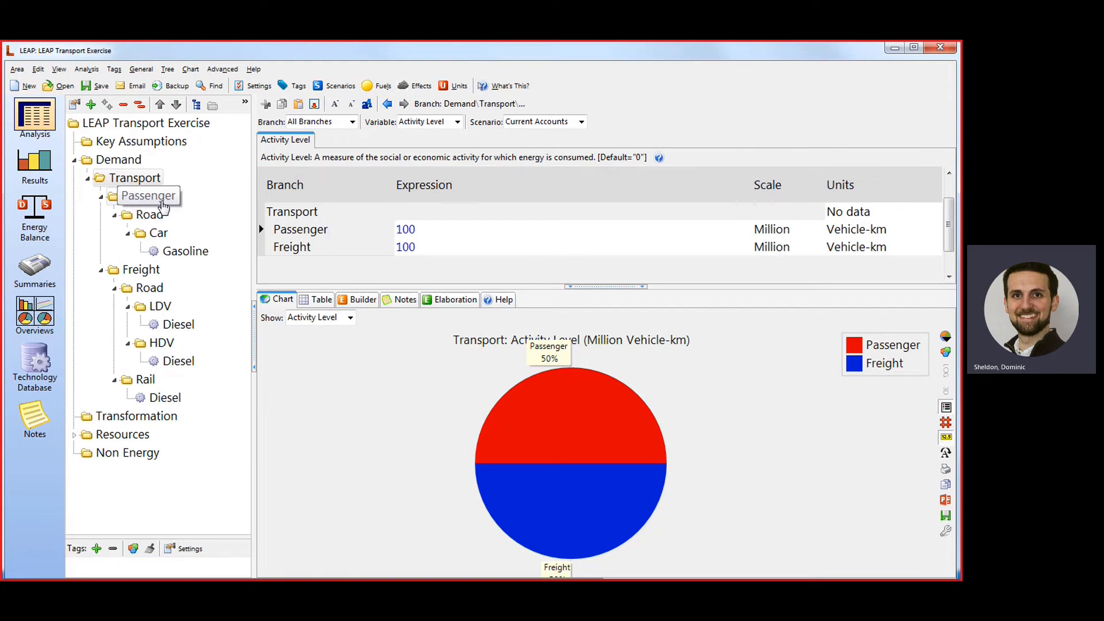
Examine the passenger Road branch's activity level expression, scale, units and per-unit basis.
left_click(162, 202)
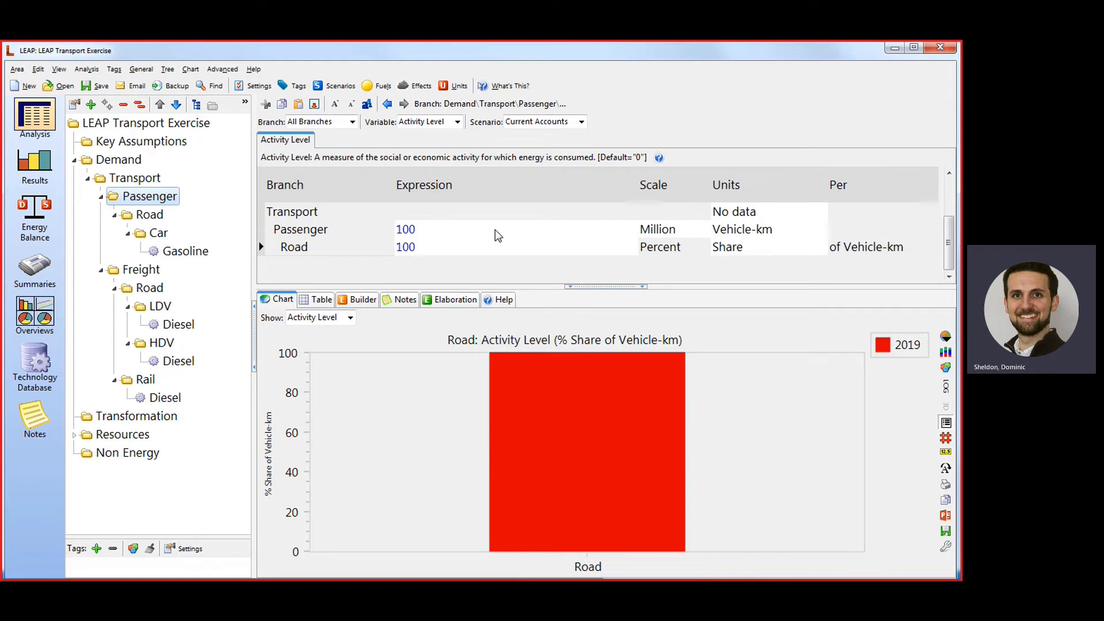
left_click(428, 247)
left_click(690, 248)
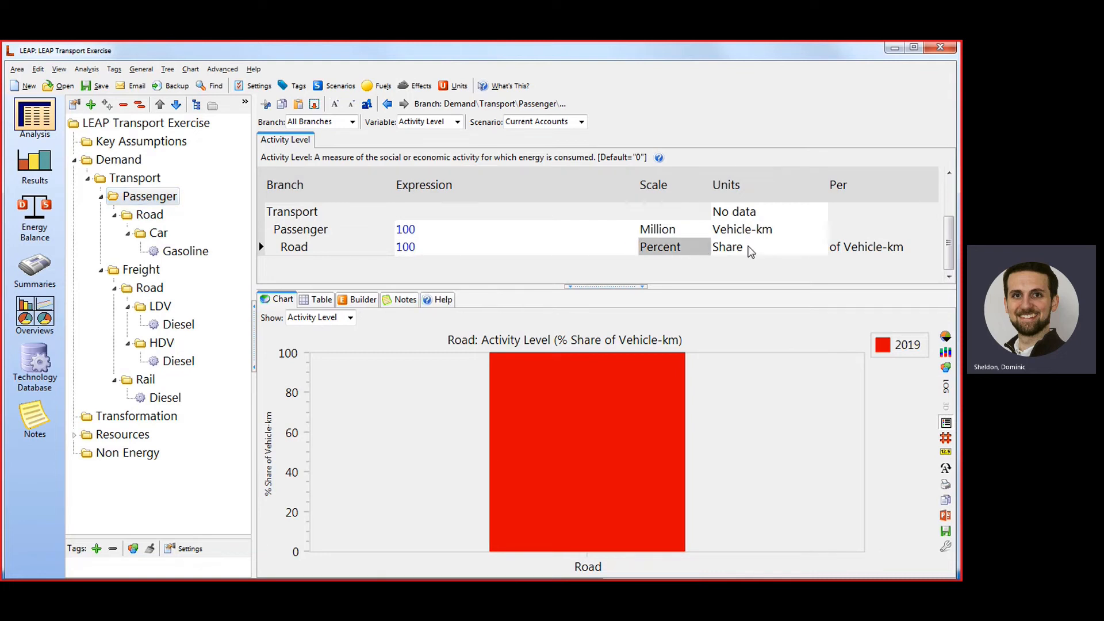
left_click(749, 248)
left_click(890, 247)
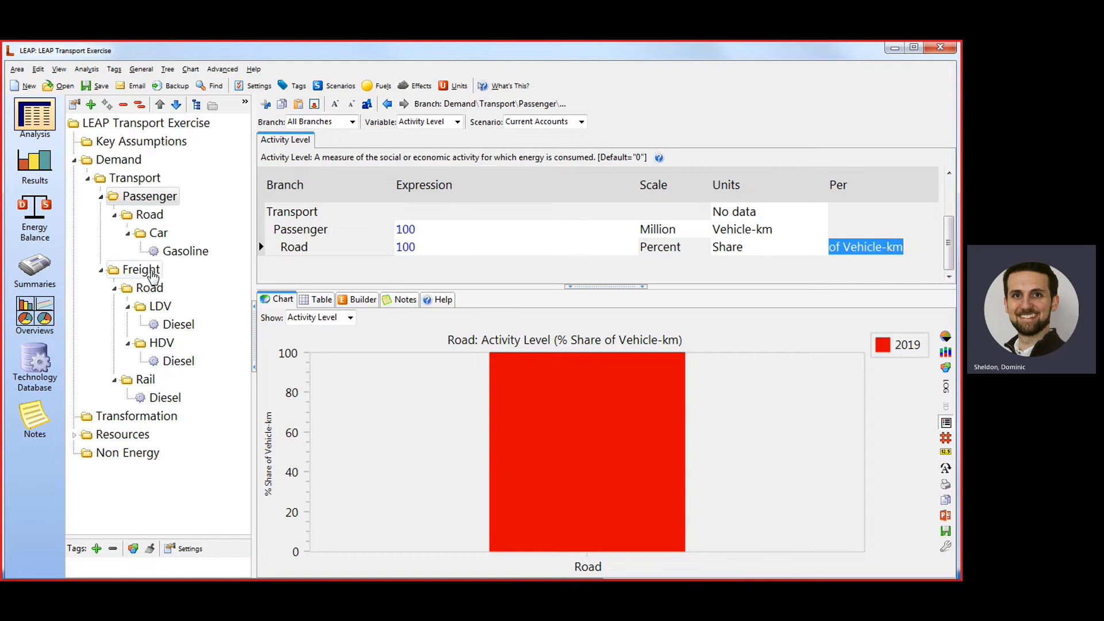
Show the Freight branch's activity levels and set its Road share to 80 percent.
left_click(141, 269)
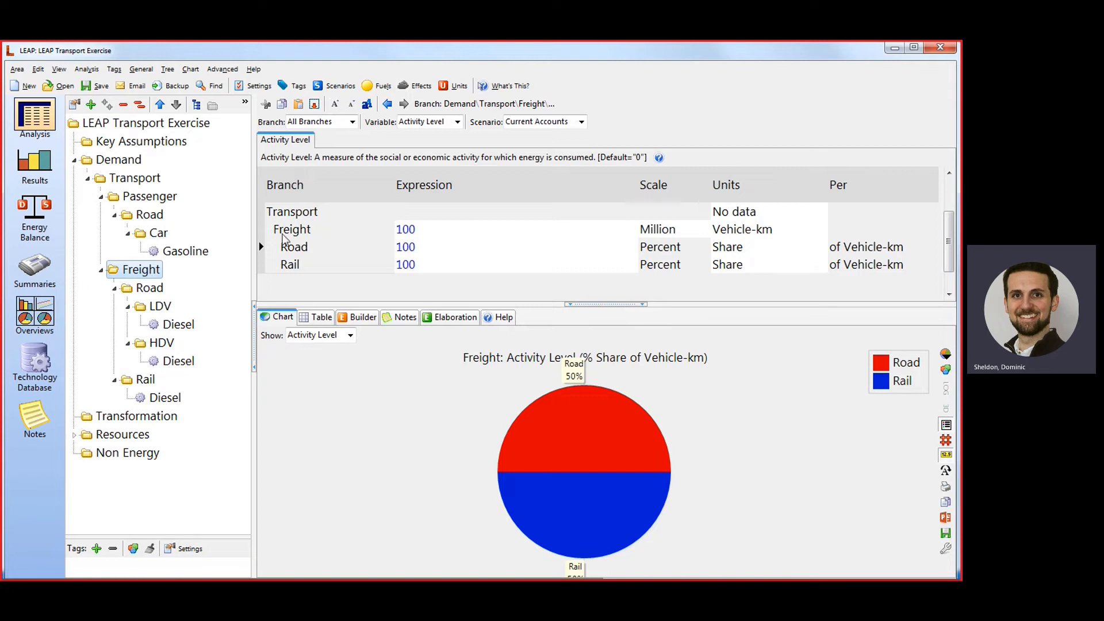
left_click(450, 247)
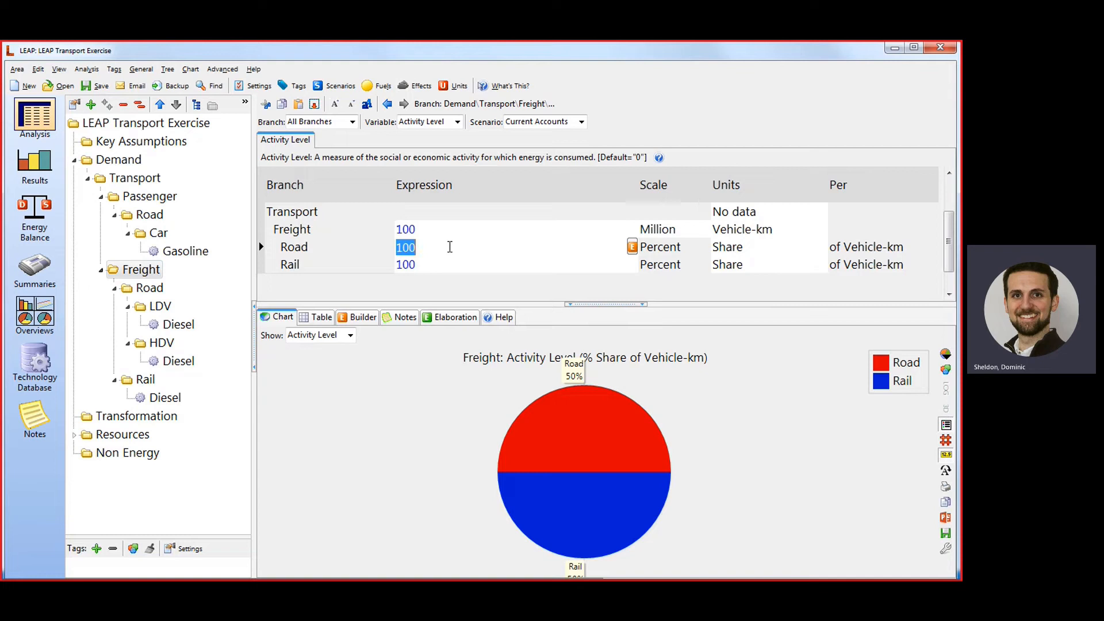
type("80")
key("Tab")
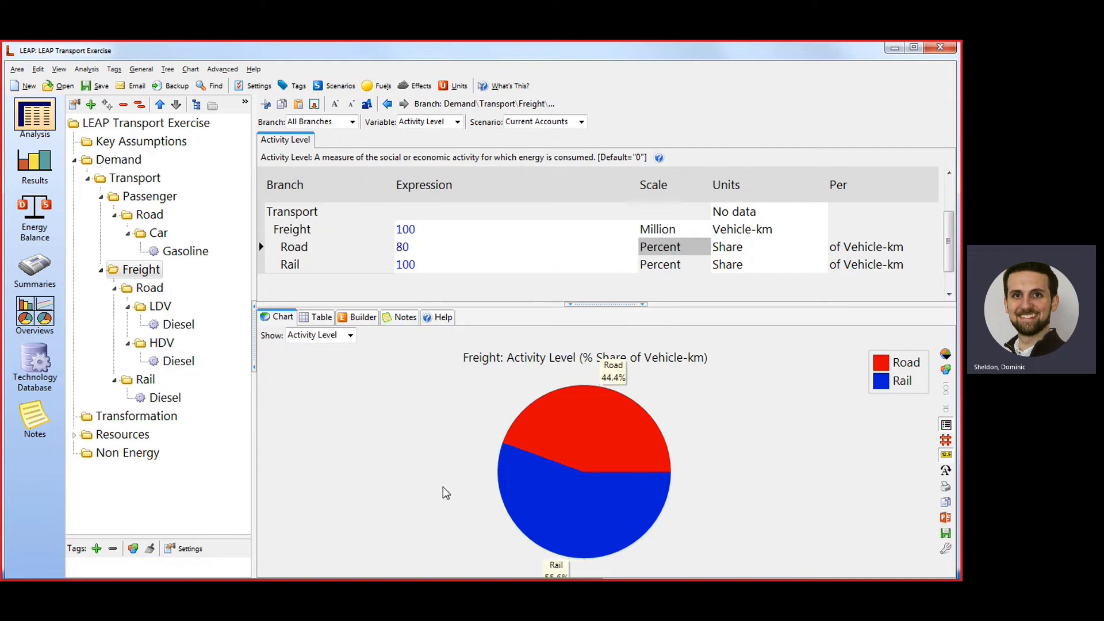
Set the freight Rail share's expression to Remainder(100).
left_click(433, 265)
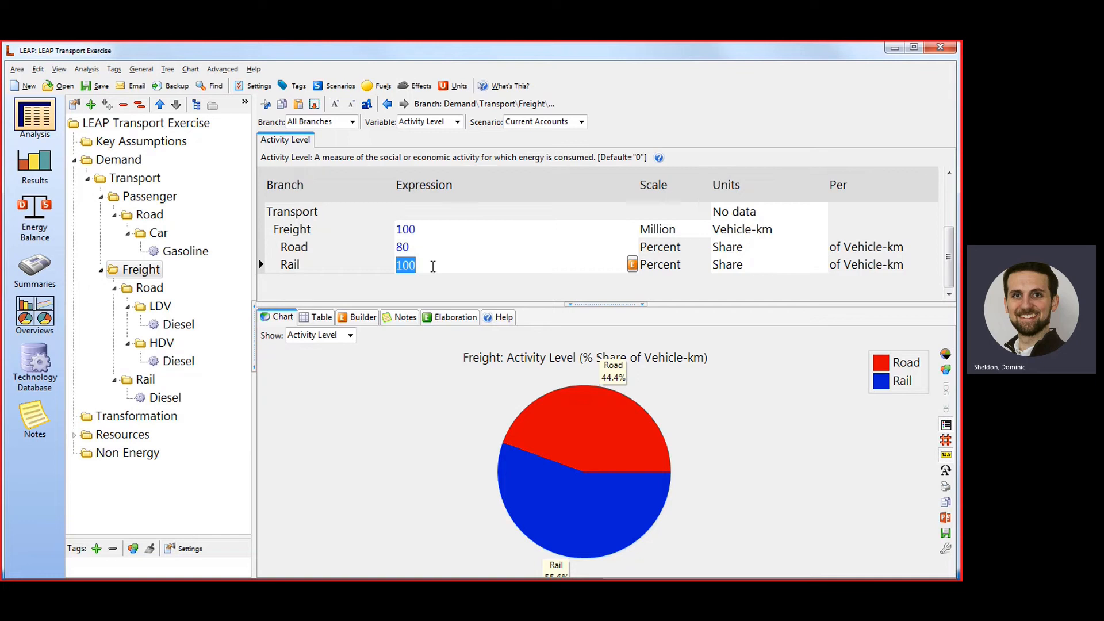
type("Remainder")
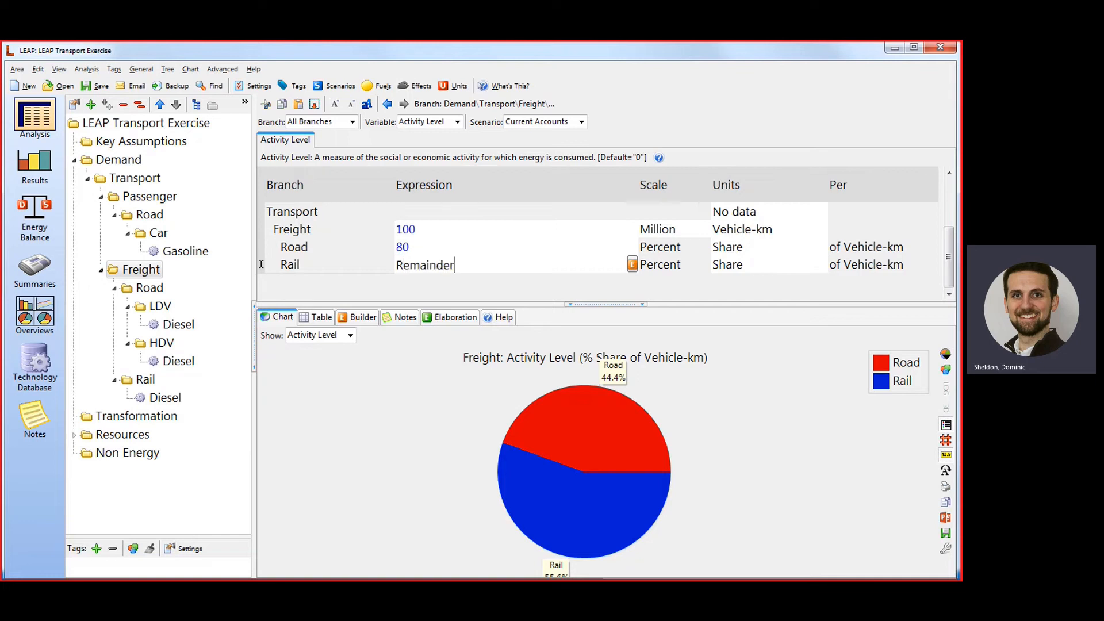
type("(")
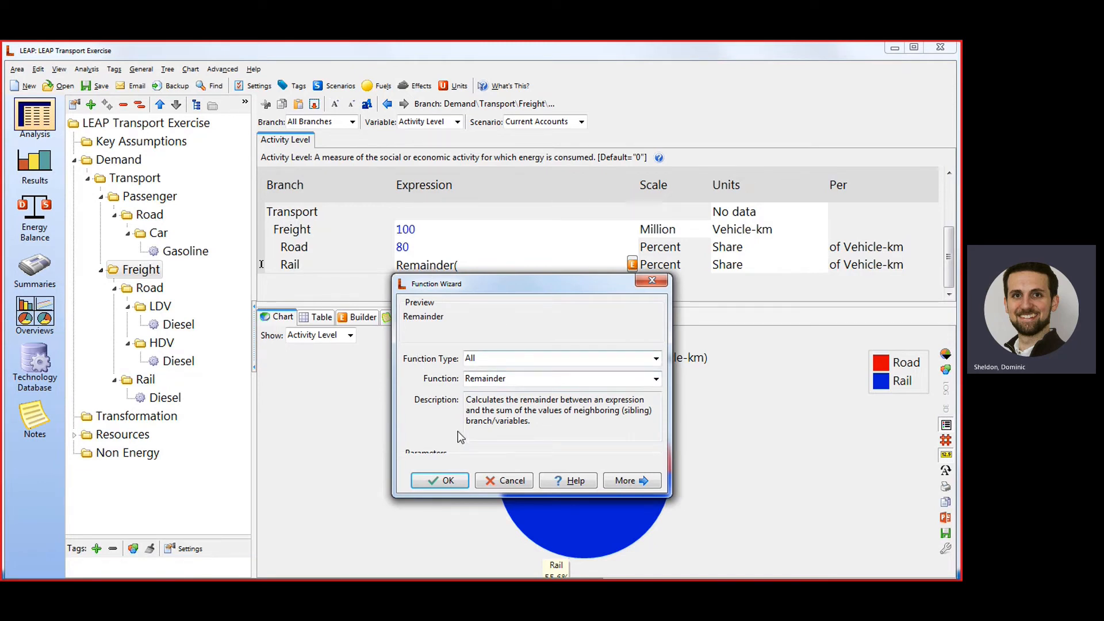
left_click(456, 481)
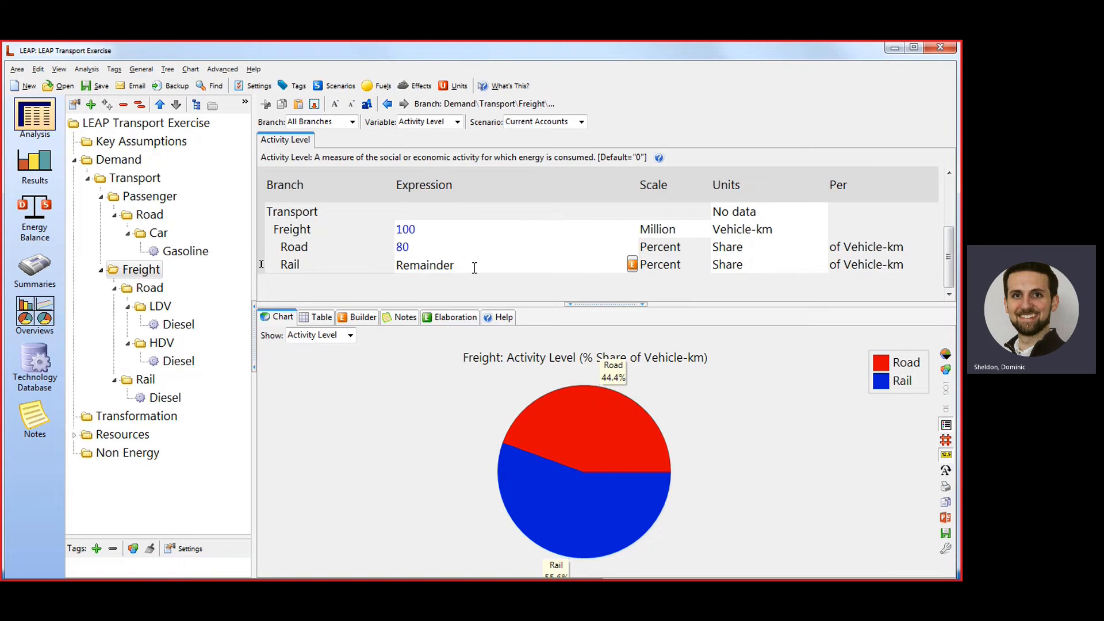
type("(")
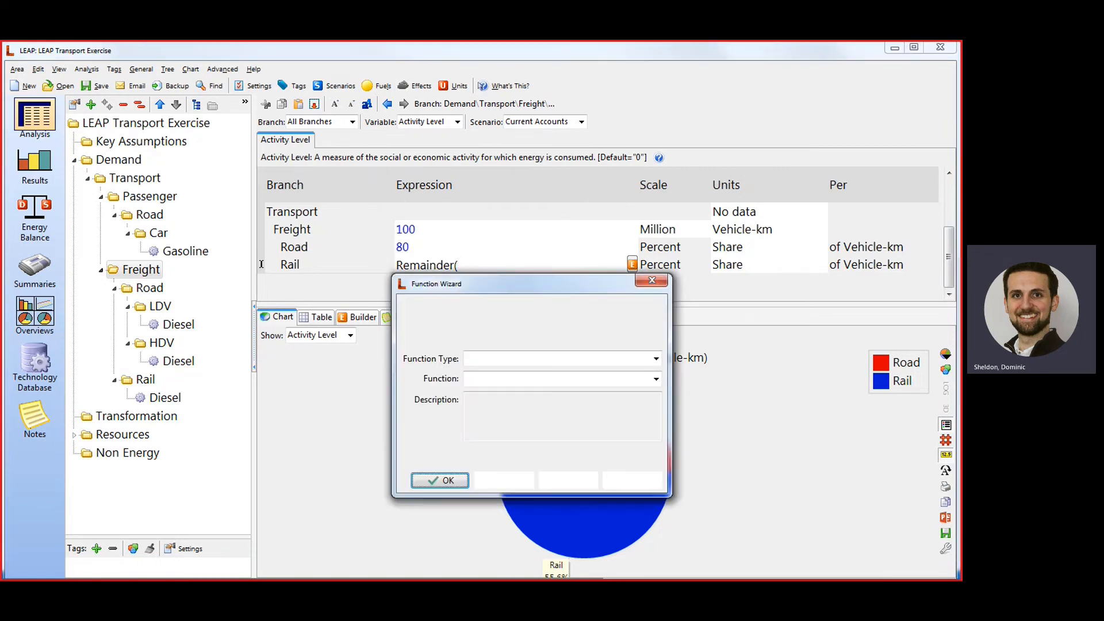
left_click(448, 476)
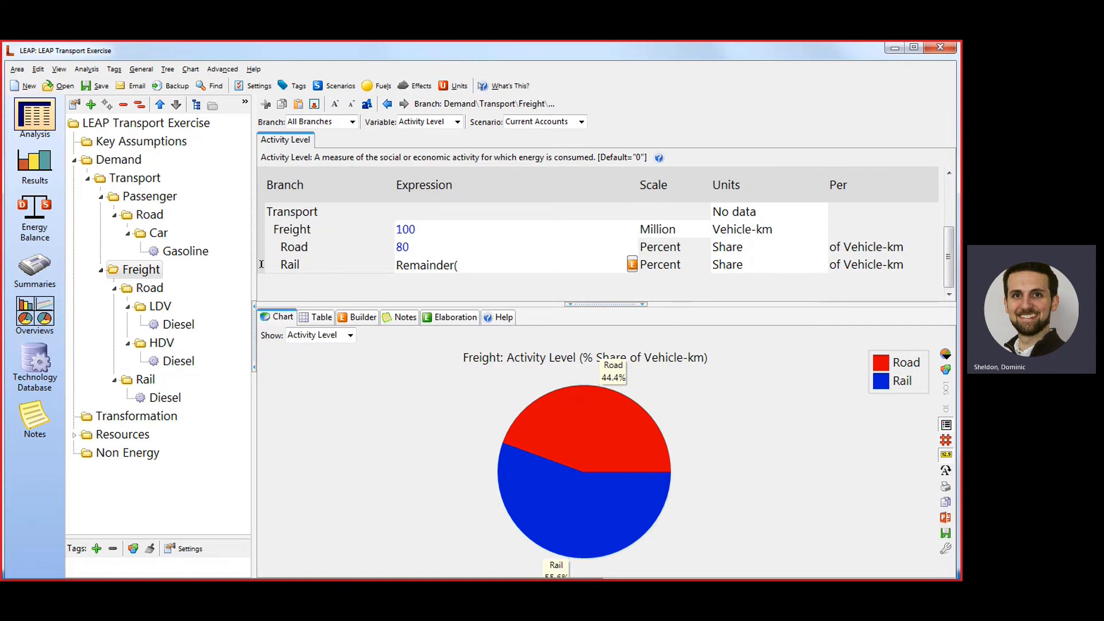
left_click(490, 482)
type("100")
type(")")
key("Return")
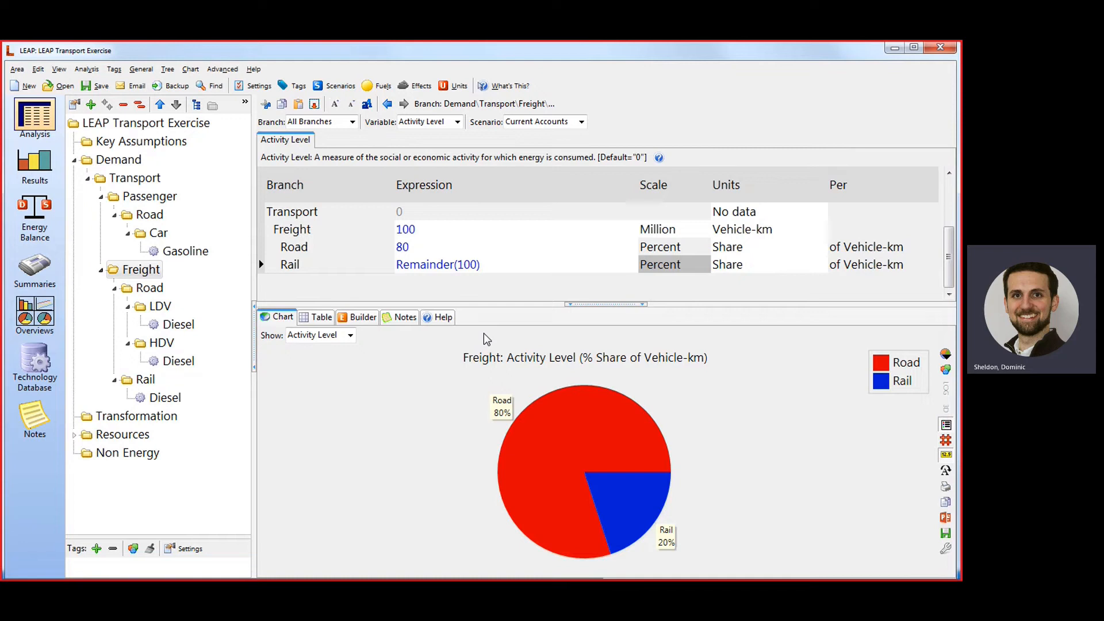
Show the freight Road branch's activity levels and set the LDV share to 50 percent.
left_click(160, 294)
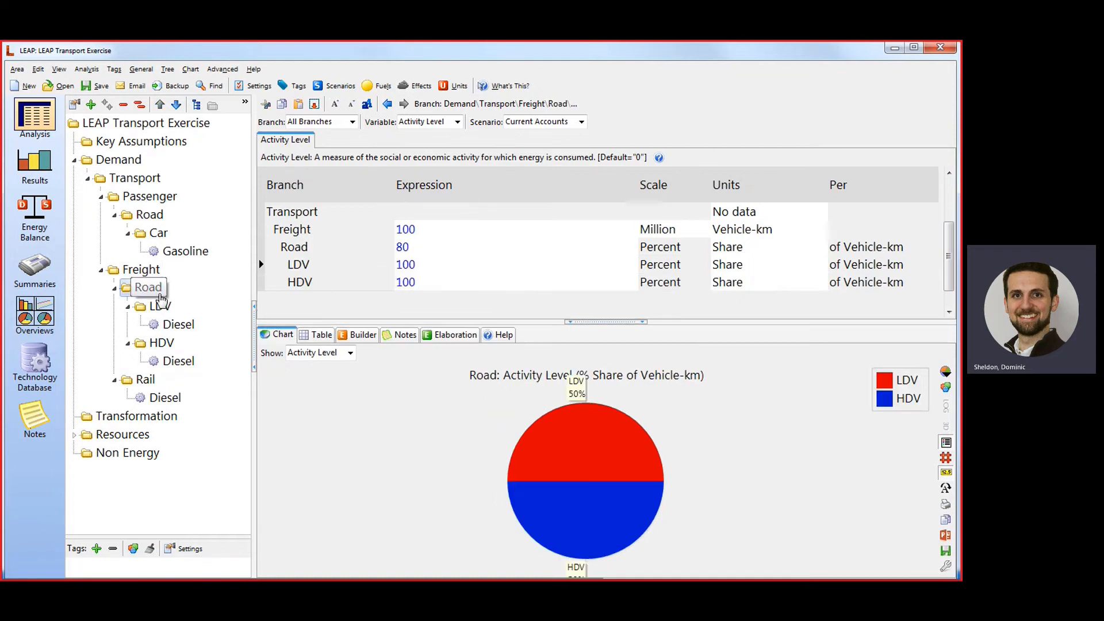
left_click(532, 266)
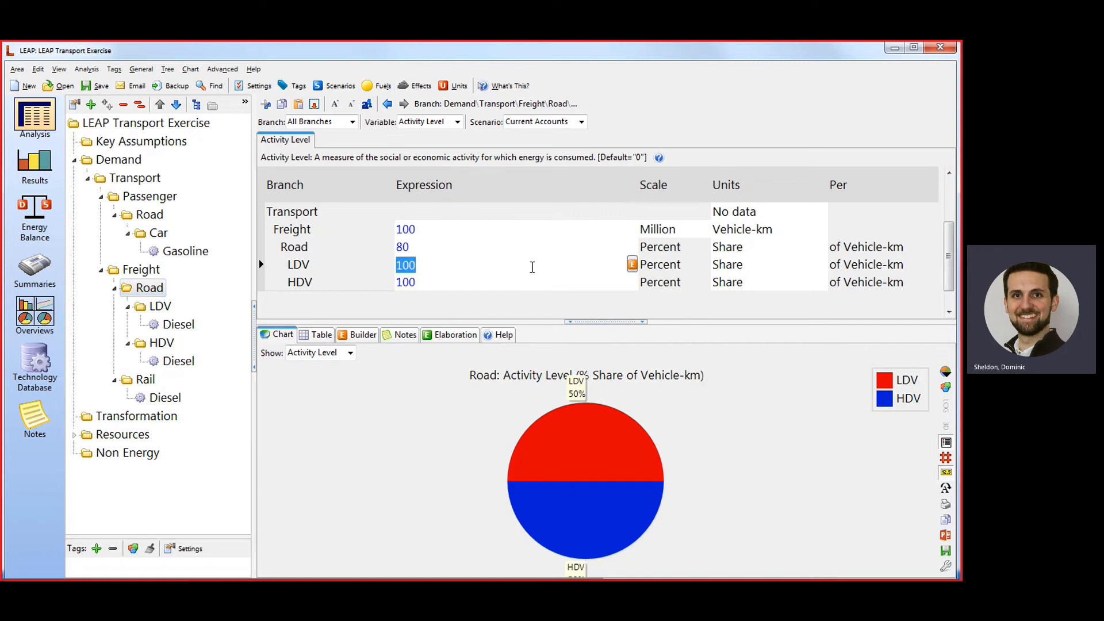
type("50")
key("Return")
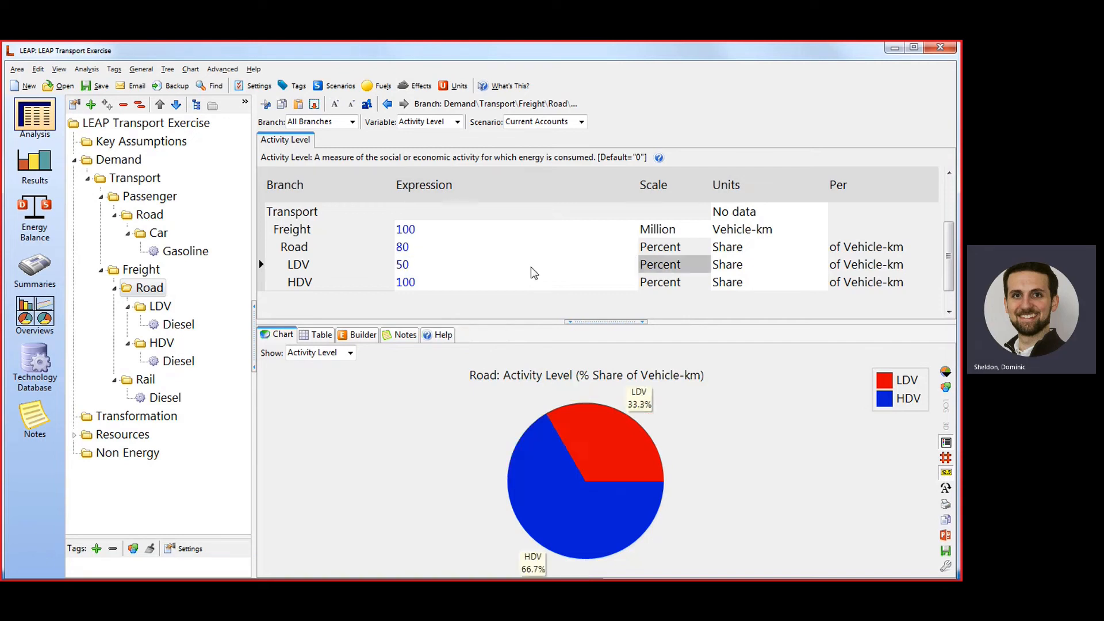
Set the HDV share's expression under freight Road to Remainder(100).
left_click(503, 280)
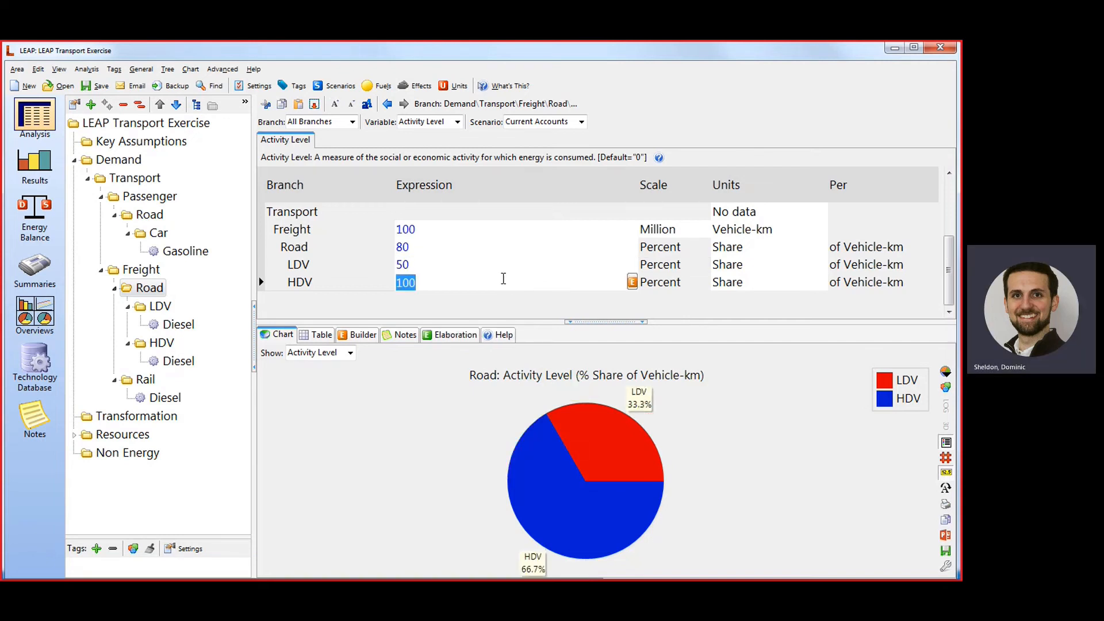
type("50")
key("BackSpace")
key("BackSpace")
type("Remainder(")
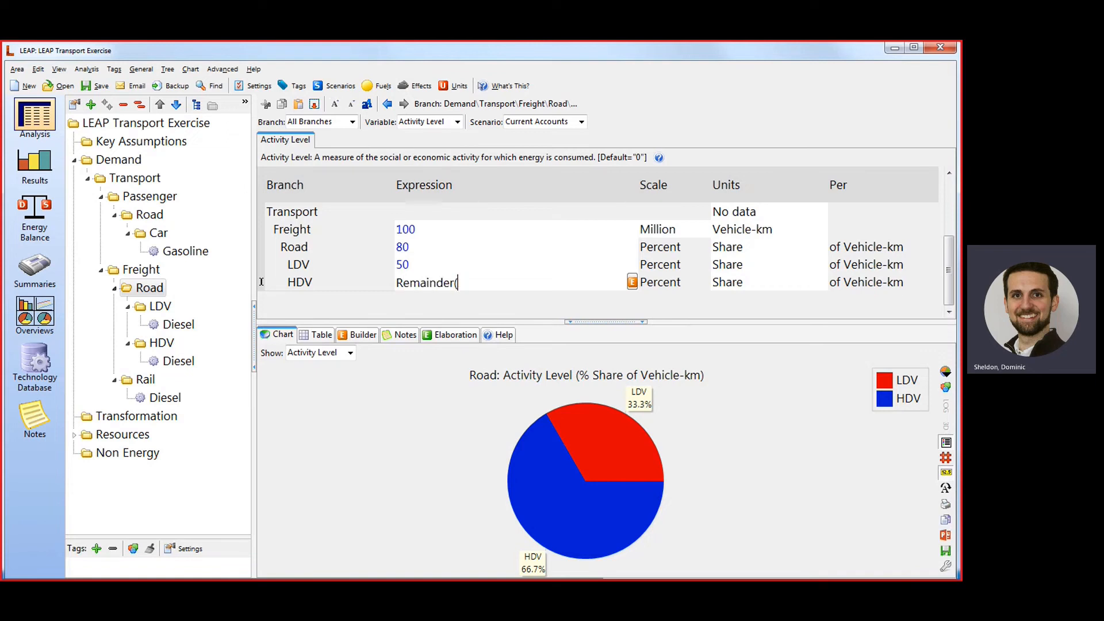
type("100)")
key("Return")
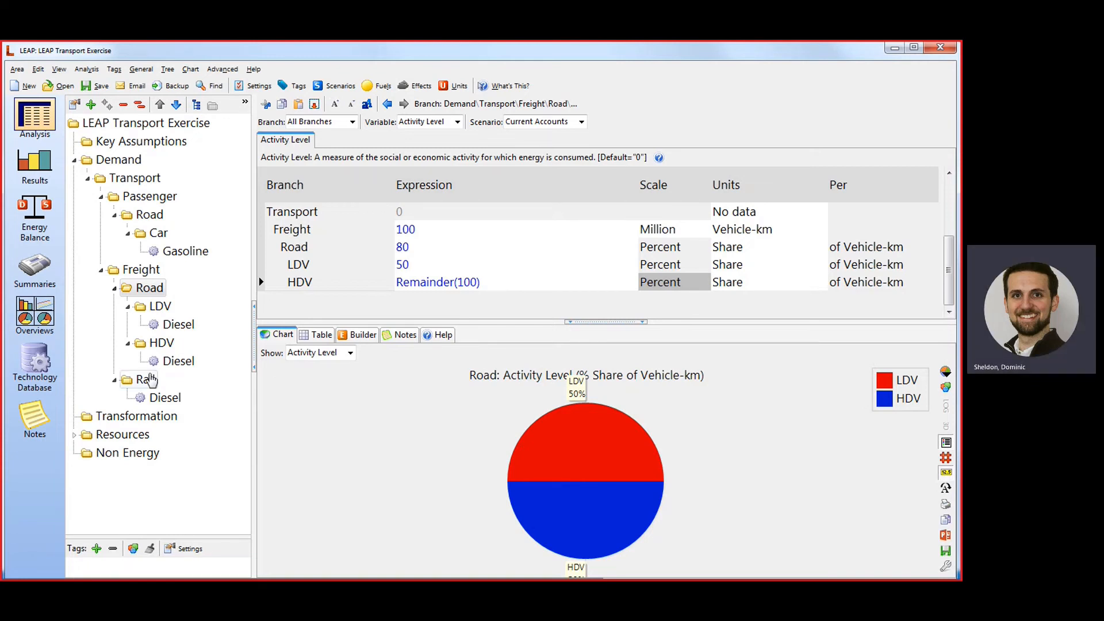
Show the final energy intensity of the passenger car Gasoline technology and set its unit to Liter.
left_click(148, 380)
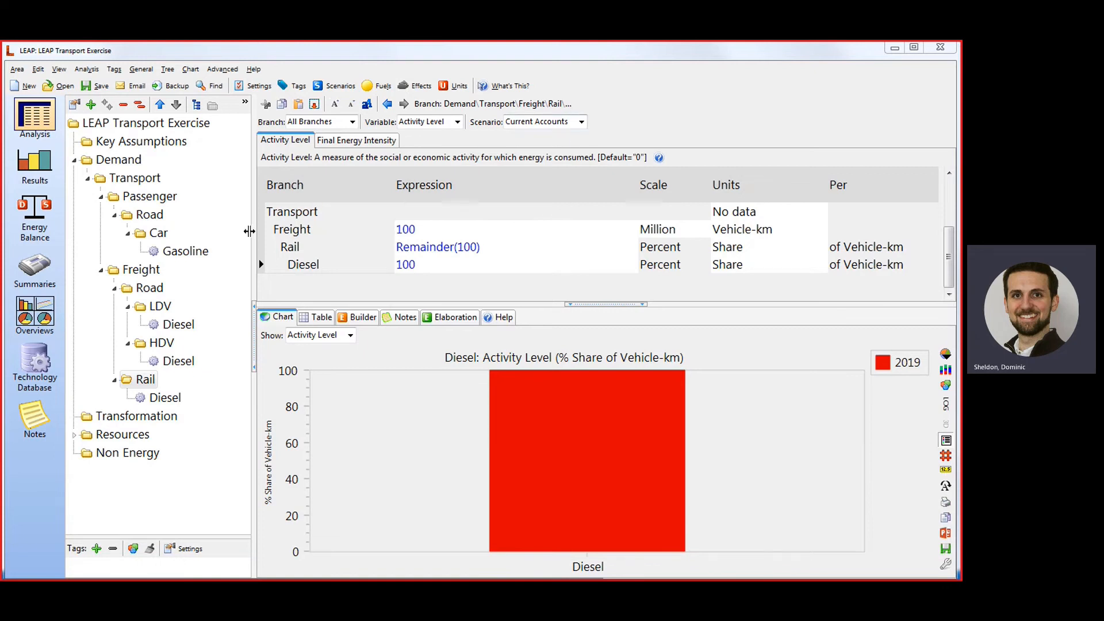
left_click(181, 253)
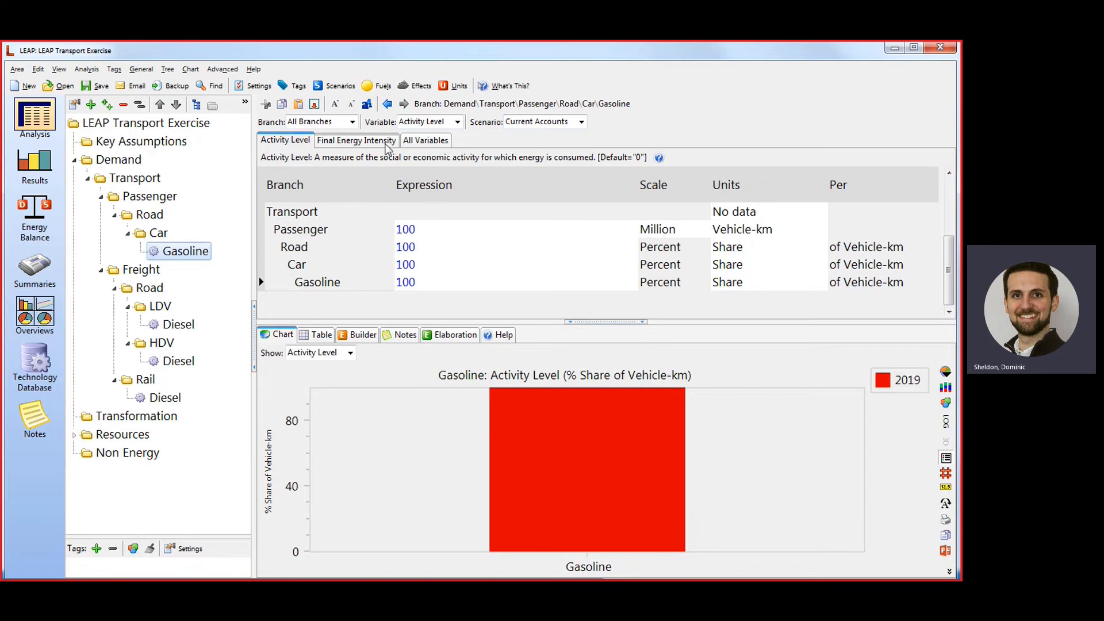
left_click(385, 144)
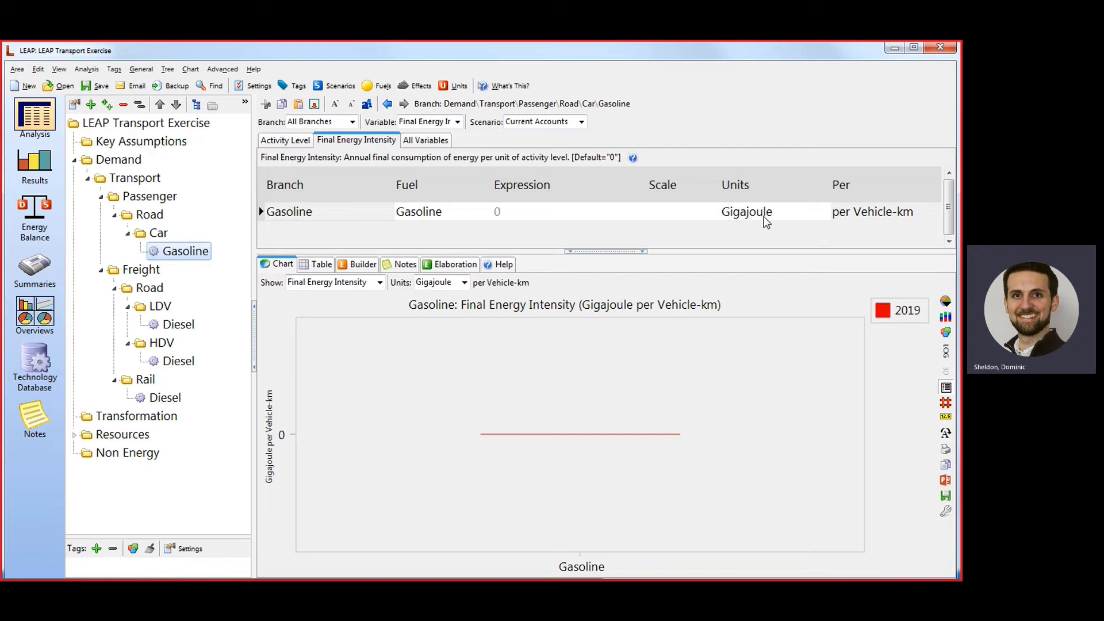
left_click(765, 220)
left_click(826, 213)
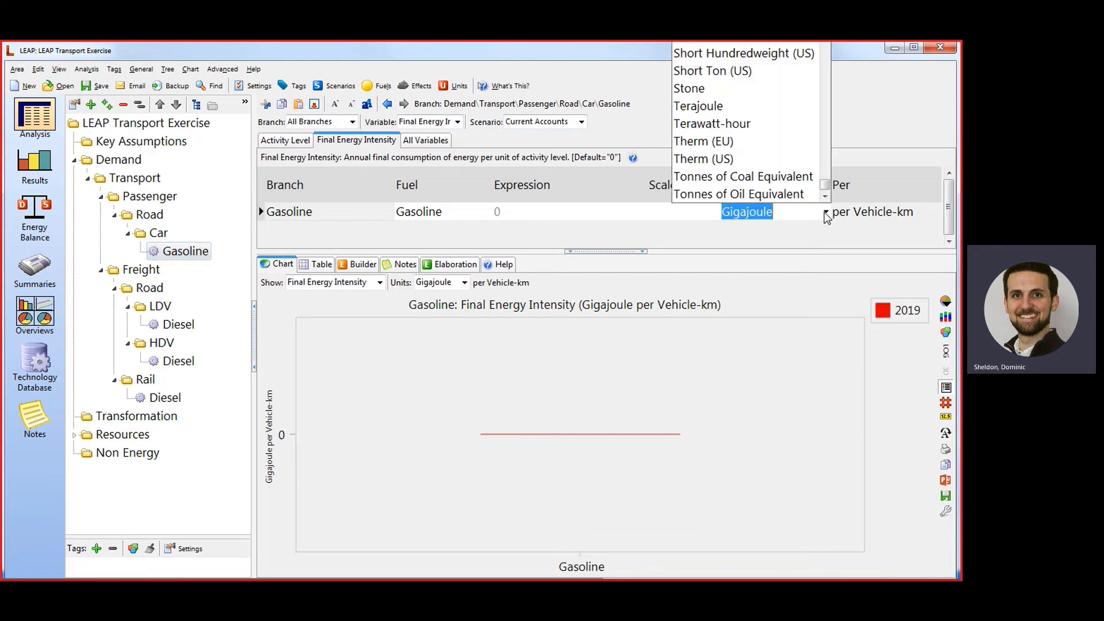
left_click_drag(823, 168, 843, 115)
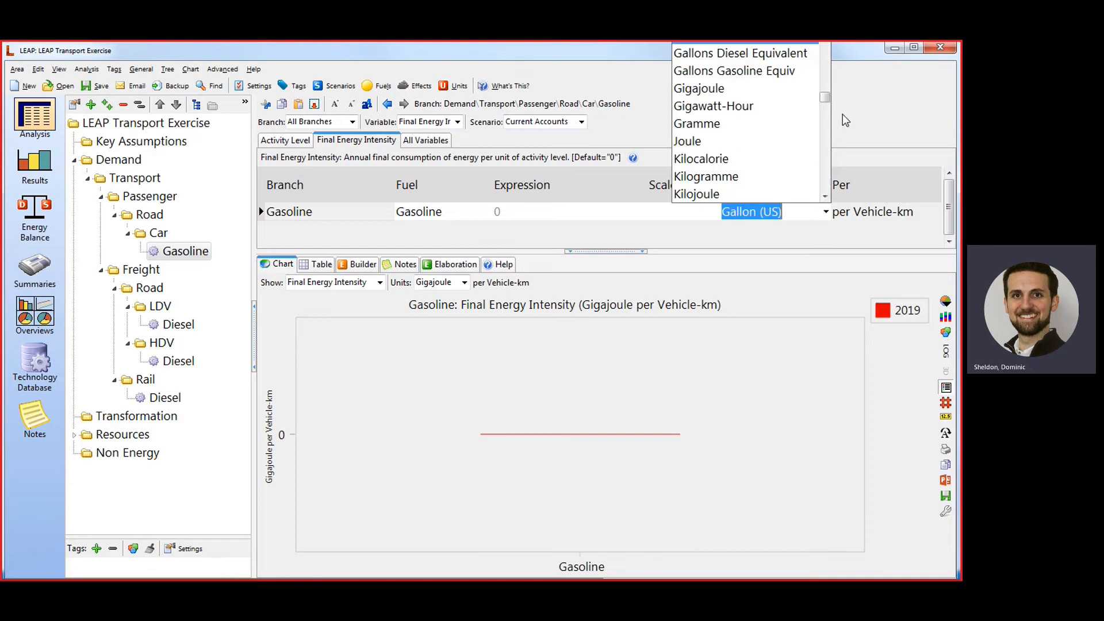
key("Down")
key("Down")
key("Down")
key("Down")
key("Down")
key("Down")
key("Down")
key("Down")
key("Down")
key("Down")
key("Down")
key("Down")
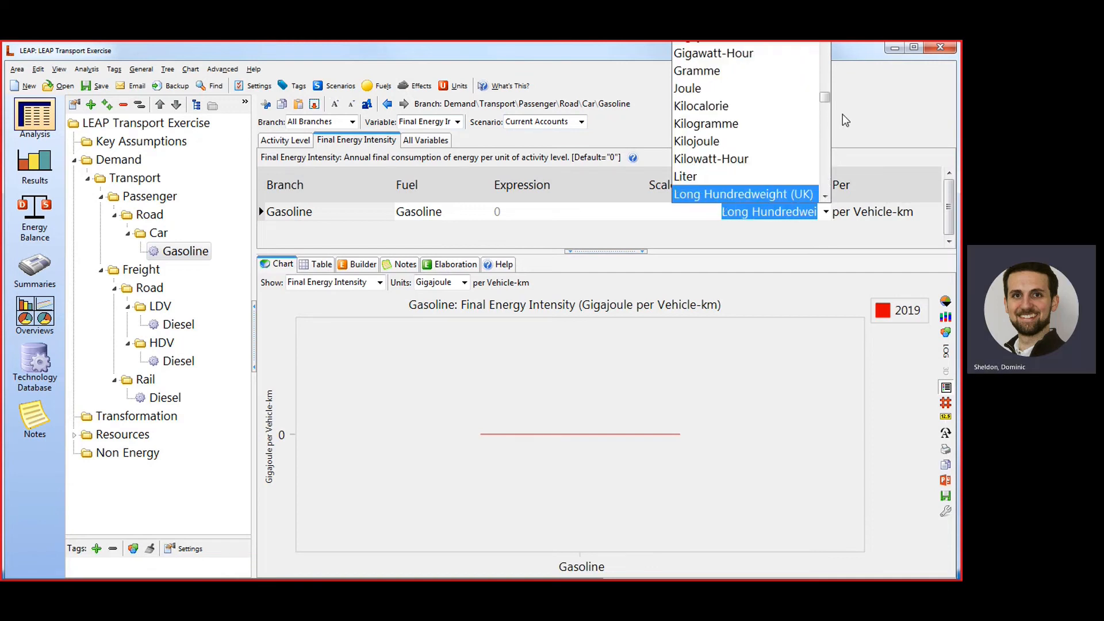
key("Up")
key("Return")
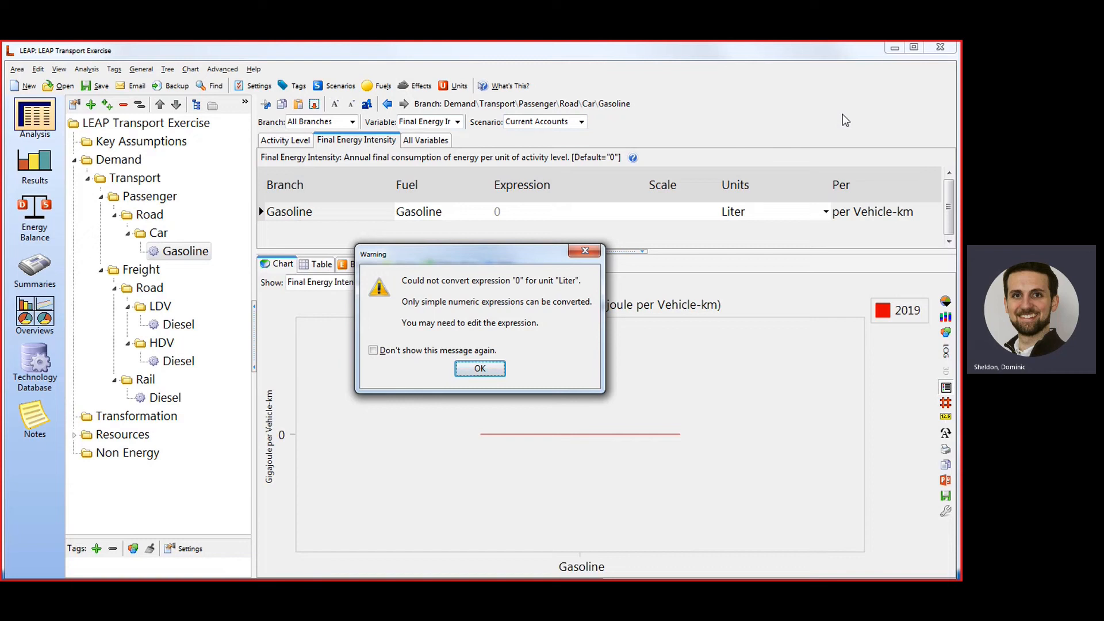
left_click(484, 369)
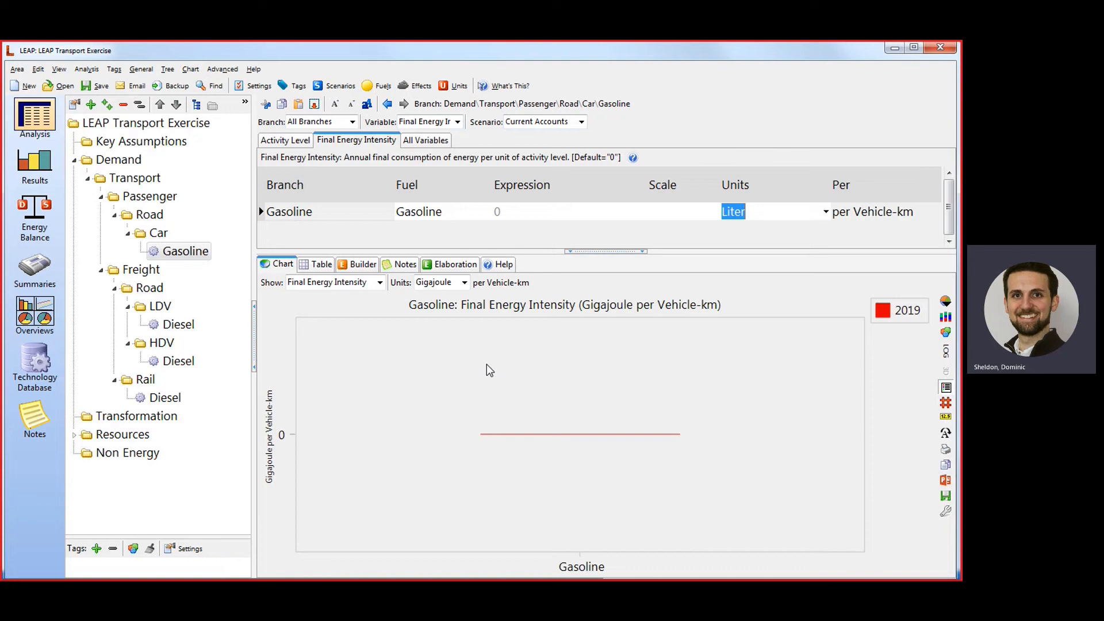
Set the passenger car Gasoline technology's final energy intensity to 0.12 liter per Vehicle-km.
left_click(536, 213)
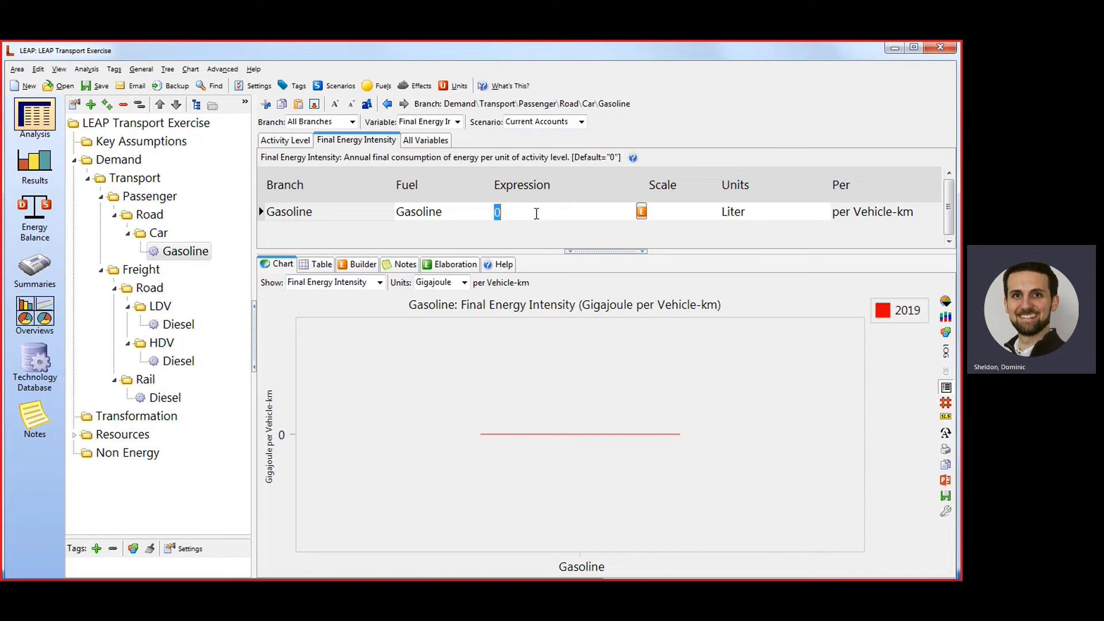
type("0.12")
key("Tab")
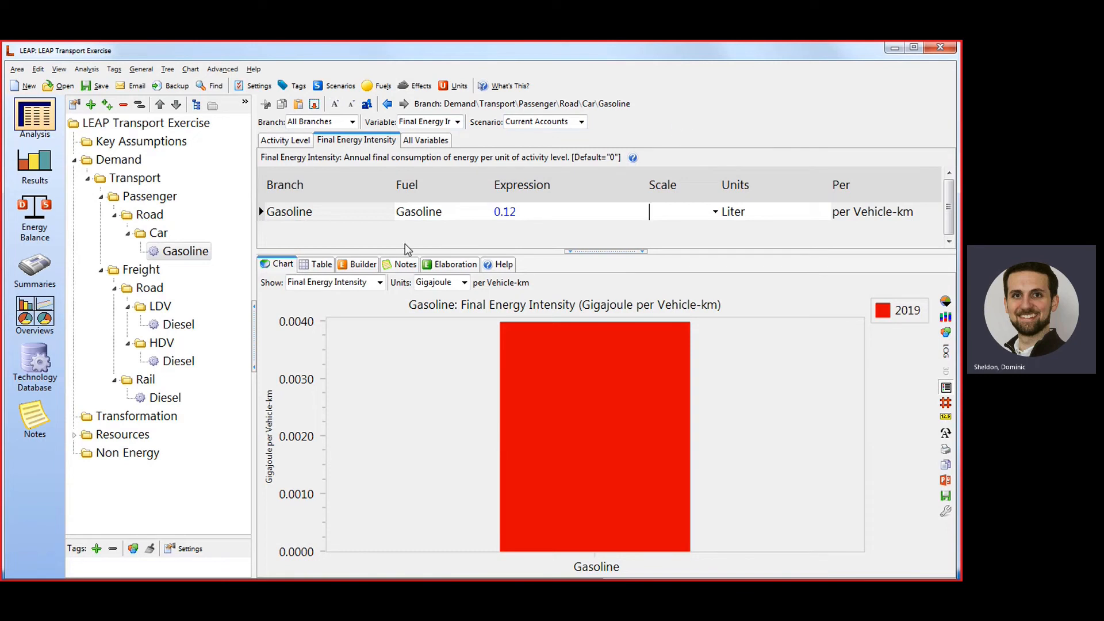
Set the freight LDV Diesel technology's final energy intensity to 0.13 with Liter as the unit per Vehicle-km.
left_click(183, 326)
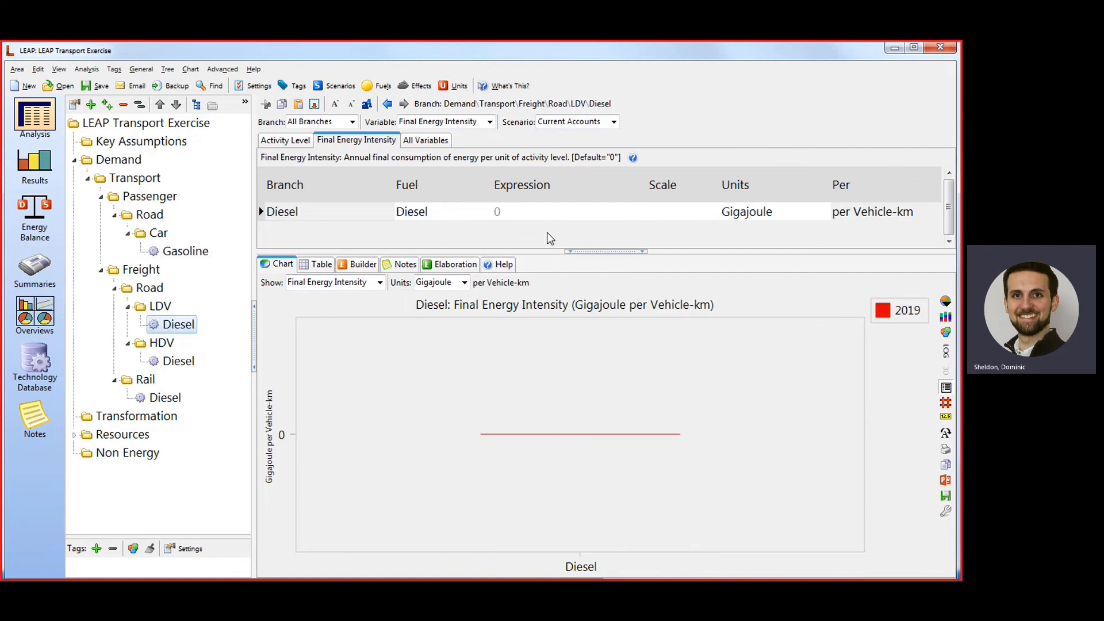
left_click(806, 212)
left_click(825, 212)
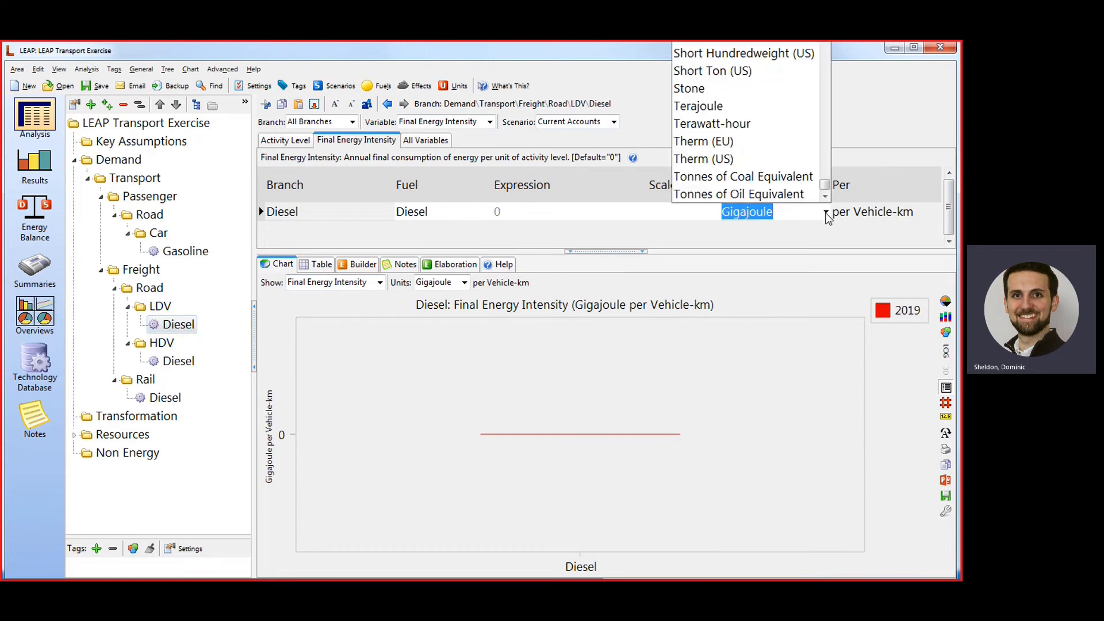
key("Down")
key("Down")
key("Down")
key("Down")
key("Down")
key("Down")
key("Down")
key("Down")
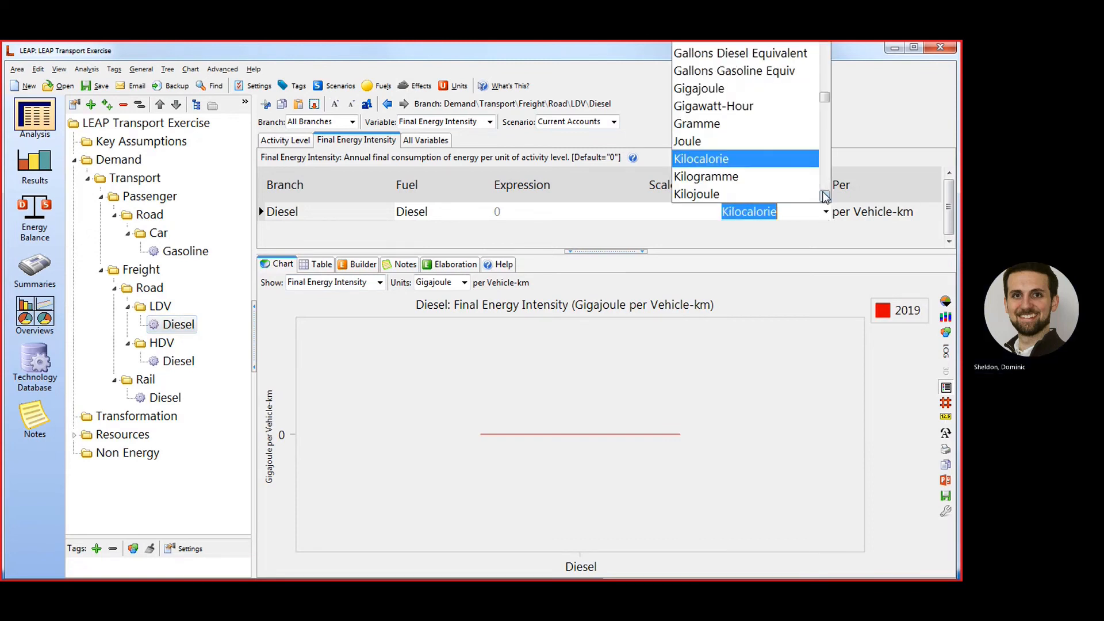
key("Return")
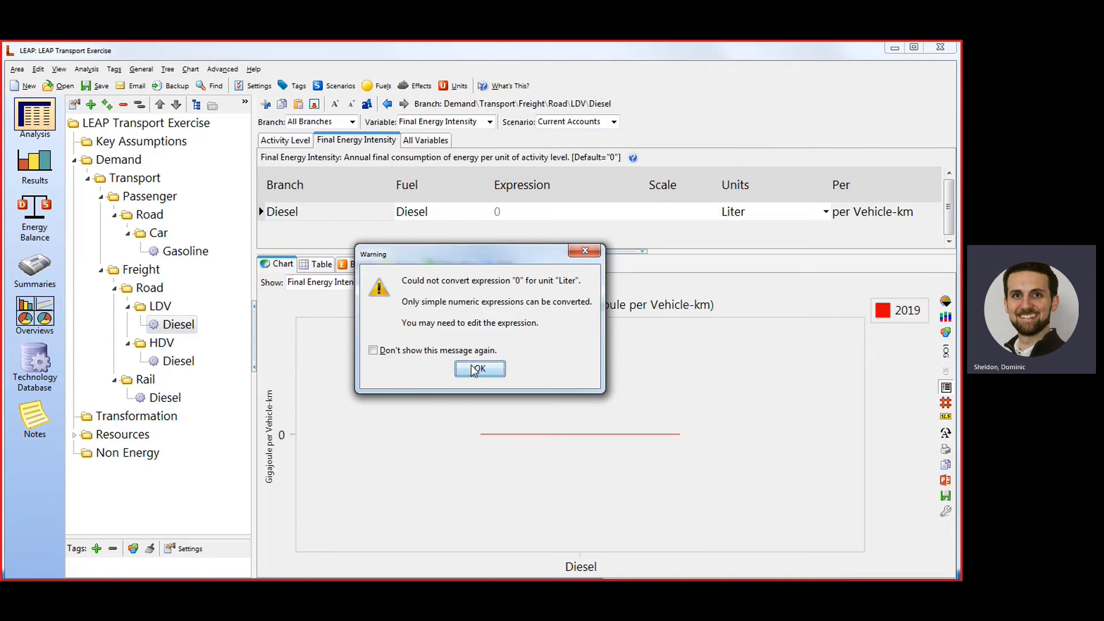
left_click(476, 369)
left_click(524, 203)
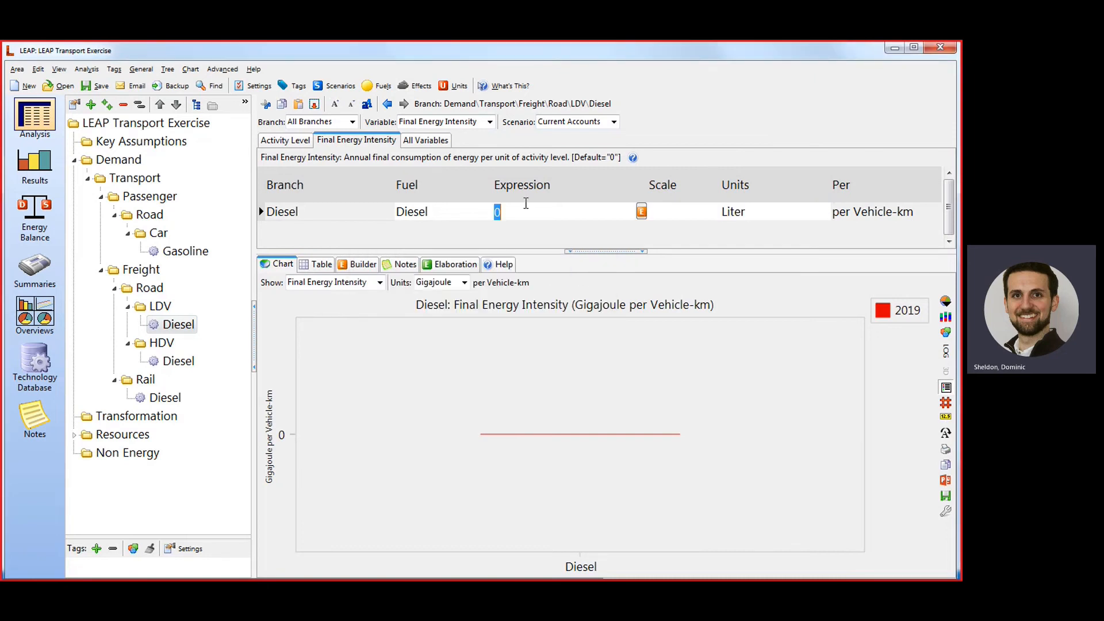
type("0.13")
key("Tab")
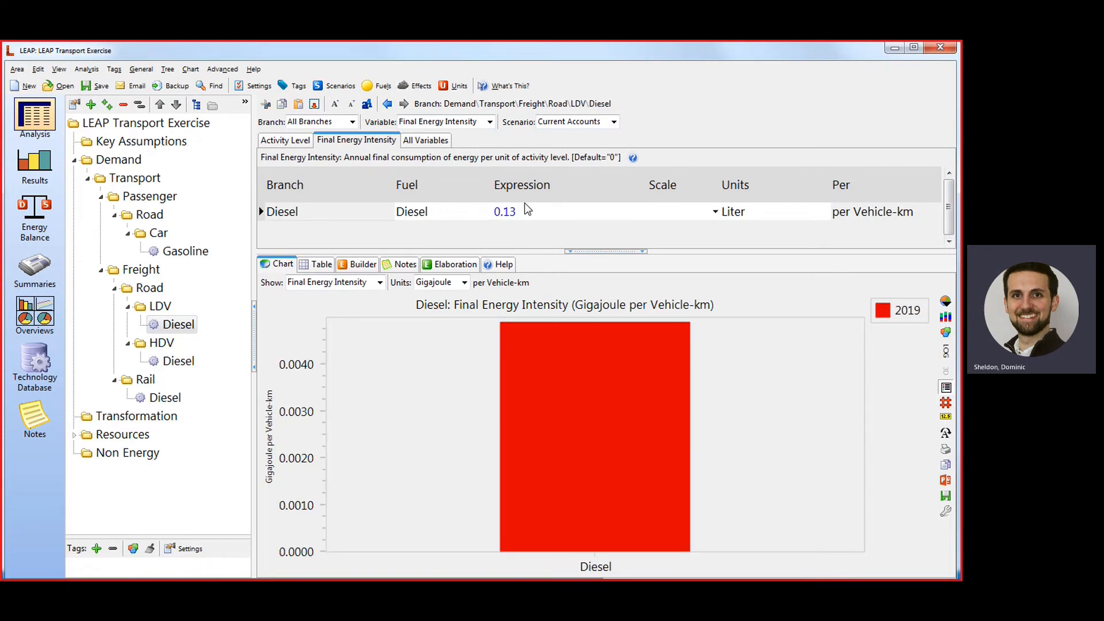
Set the freight HDV Diesel technology's final energy intensity to 0.29 with Liter as the unit per Vehicle-km.
left_click(177, 360)
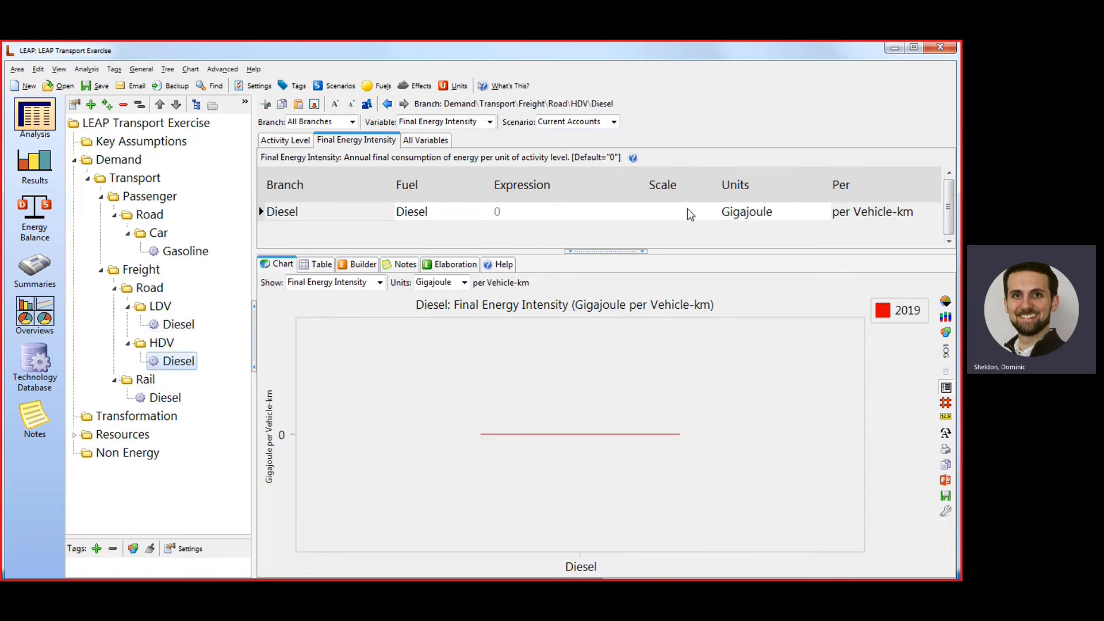
left_click(808, 211)
type("Liter")
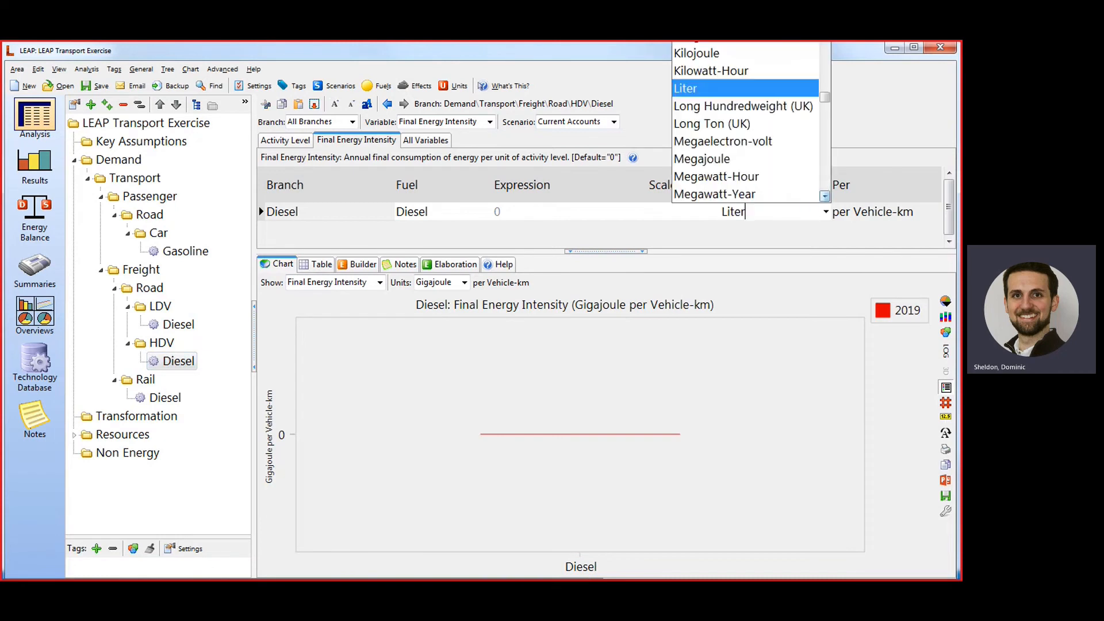
key("Return")
left_click(493, 364)
left_click(539, 211)
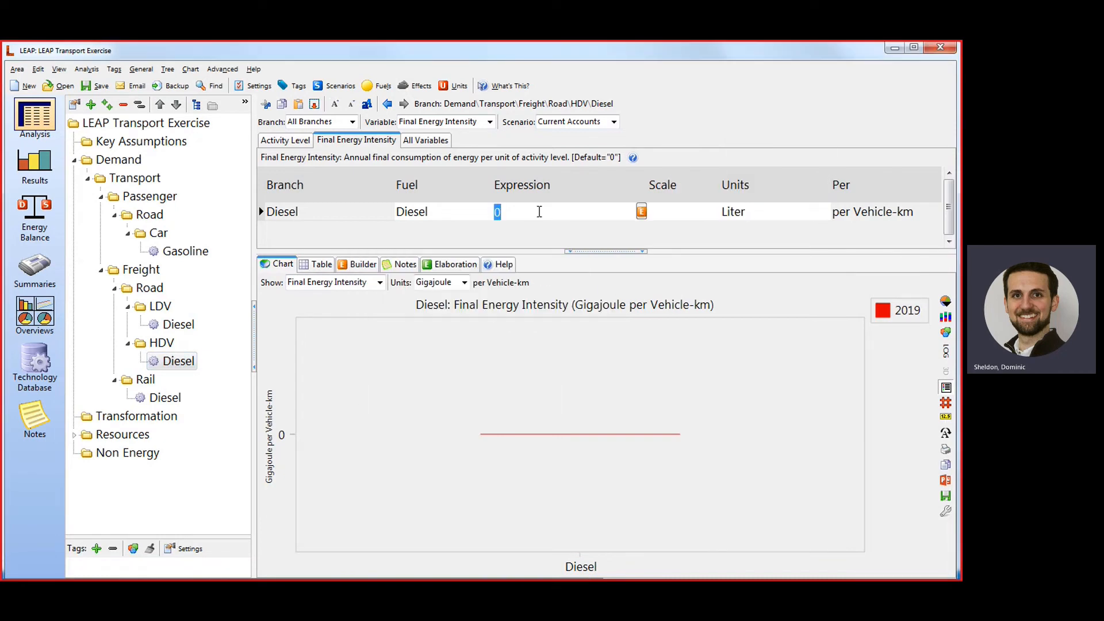
type("0.29")
key("Return")
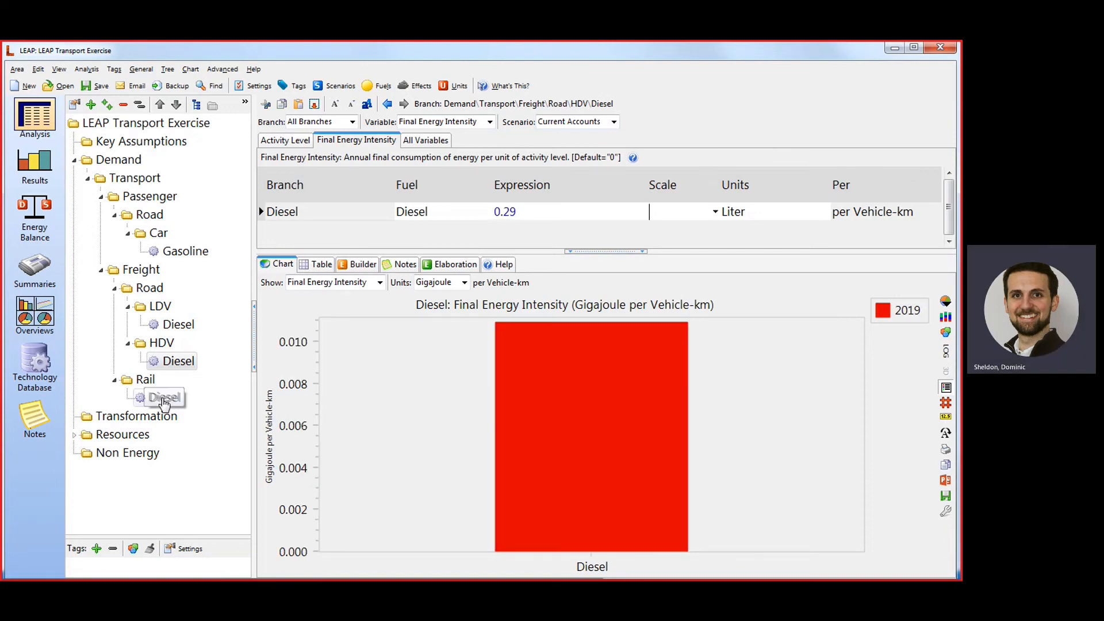
Set the freight Rail Diesel technology's final energy intensity to 214.8 with Kilojoule as the unit.
left_click(163, 397)
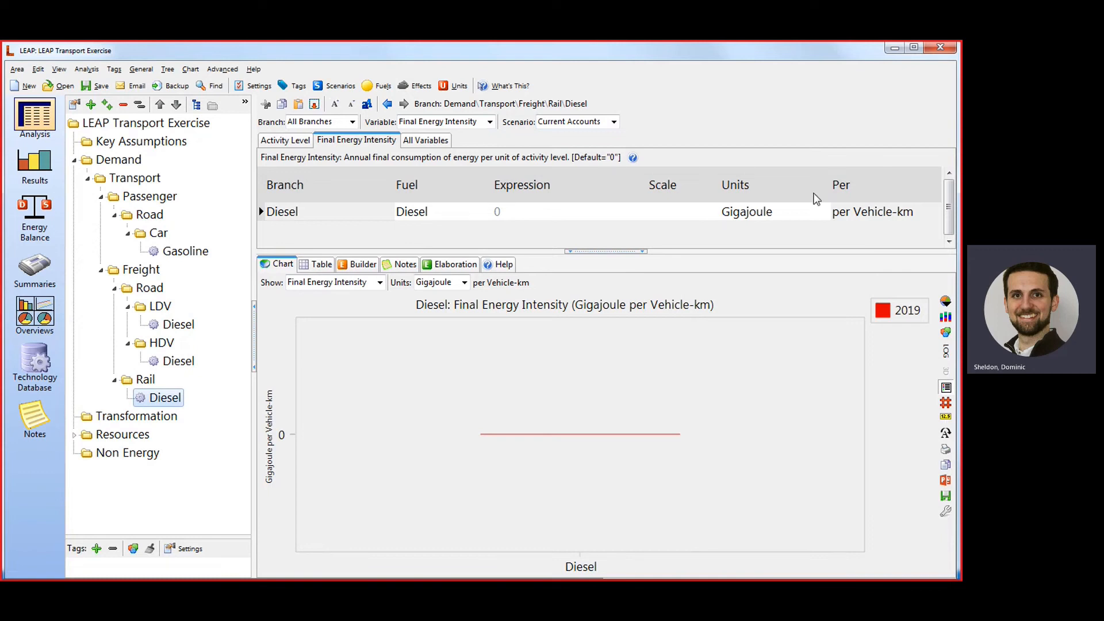
left_click(827, 214)
left_click(826, 213)
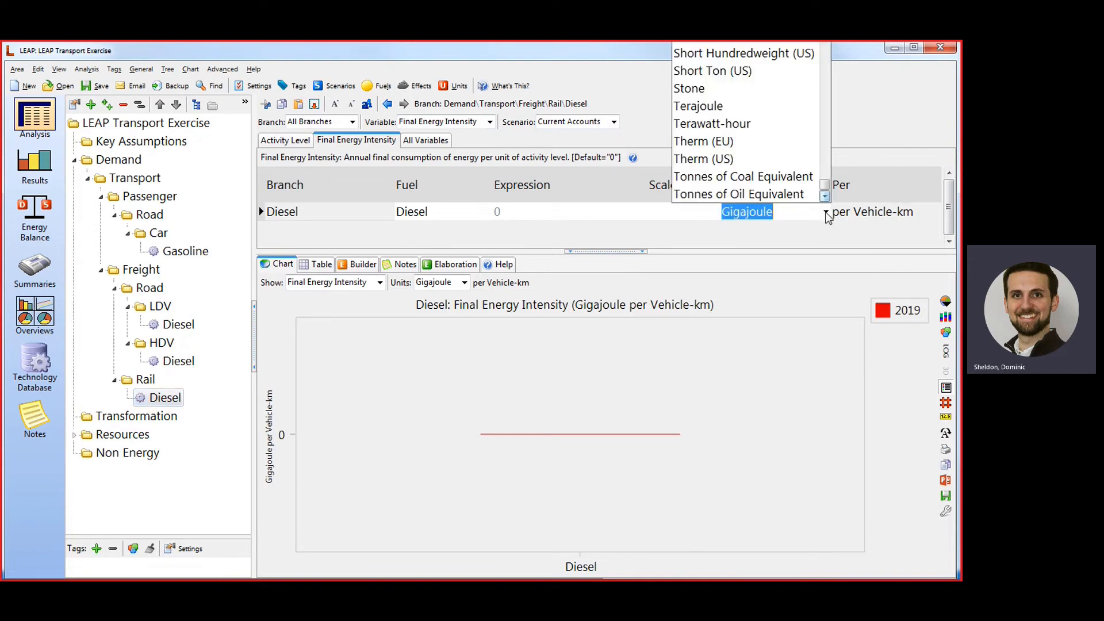
type("Kilocalorie")
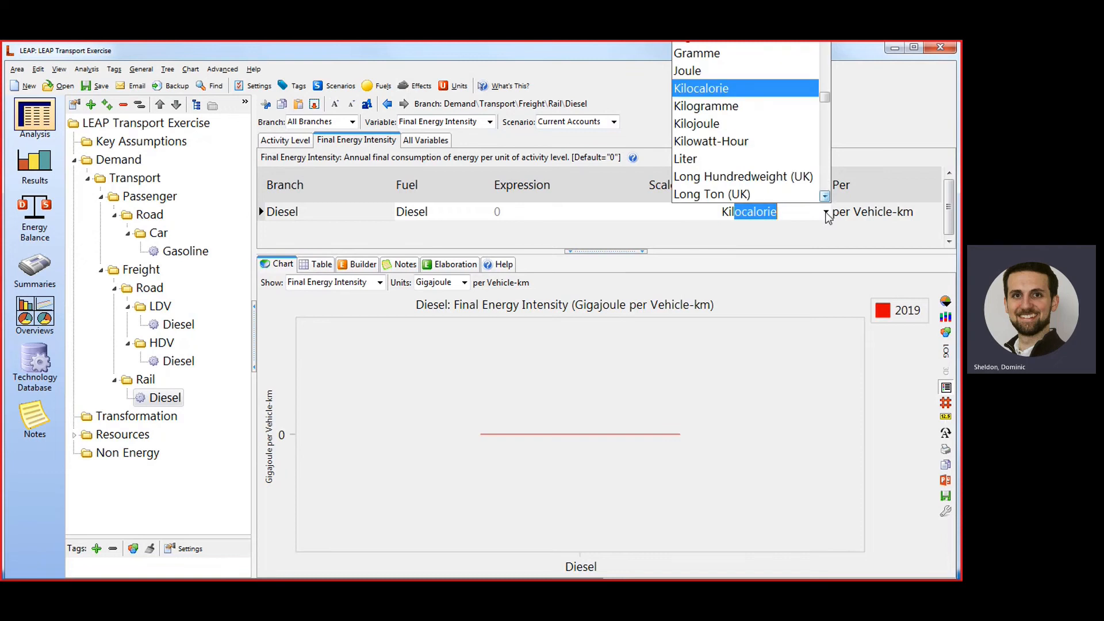
left_click(724, 124)
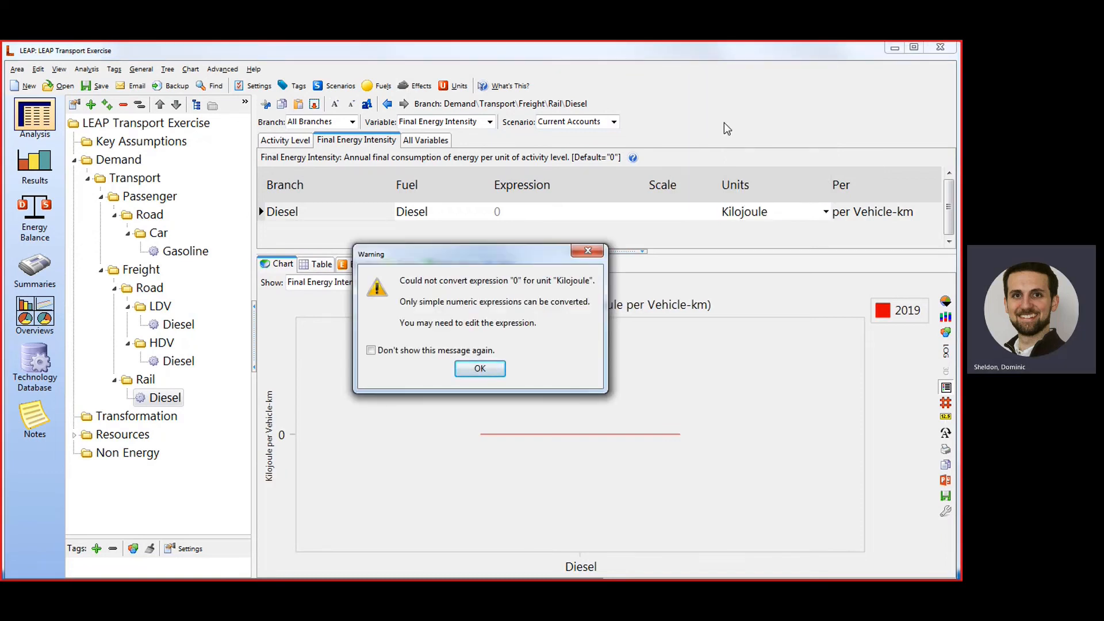
key("Return")
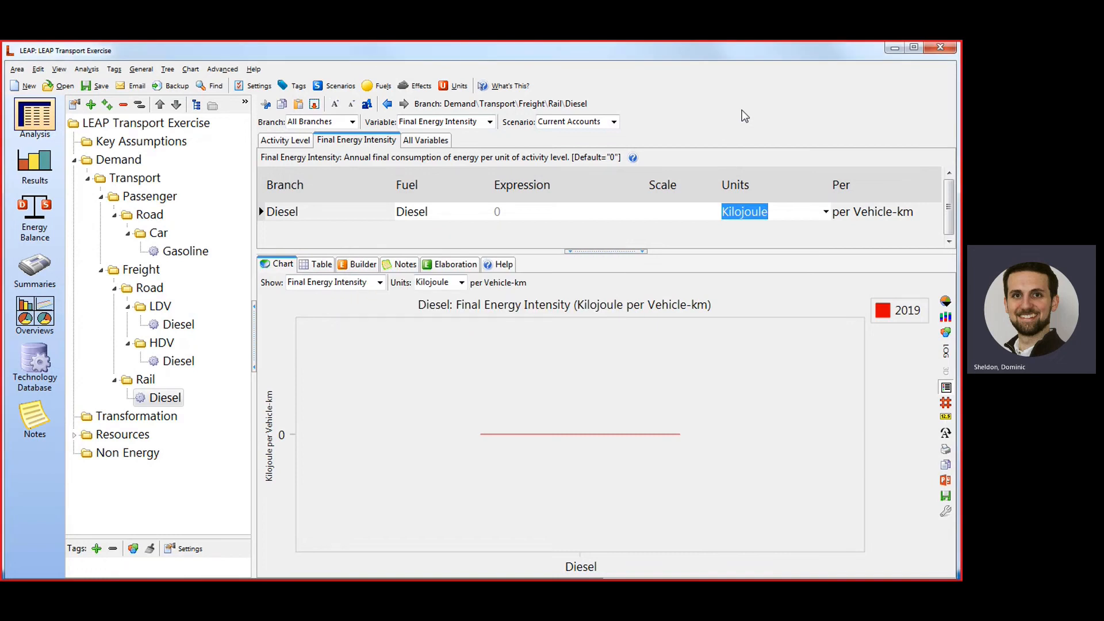
left_click(523, 211)
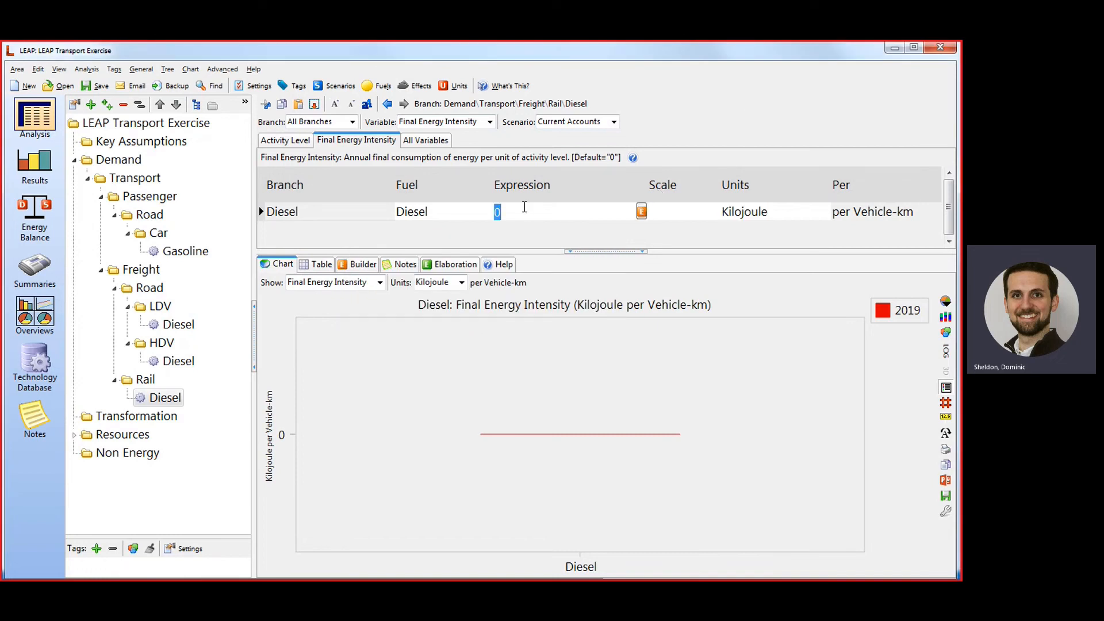
type("214.8")
key("Tab")
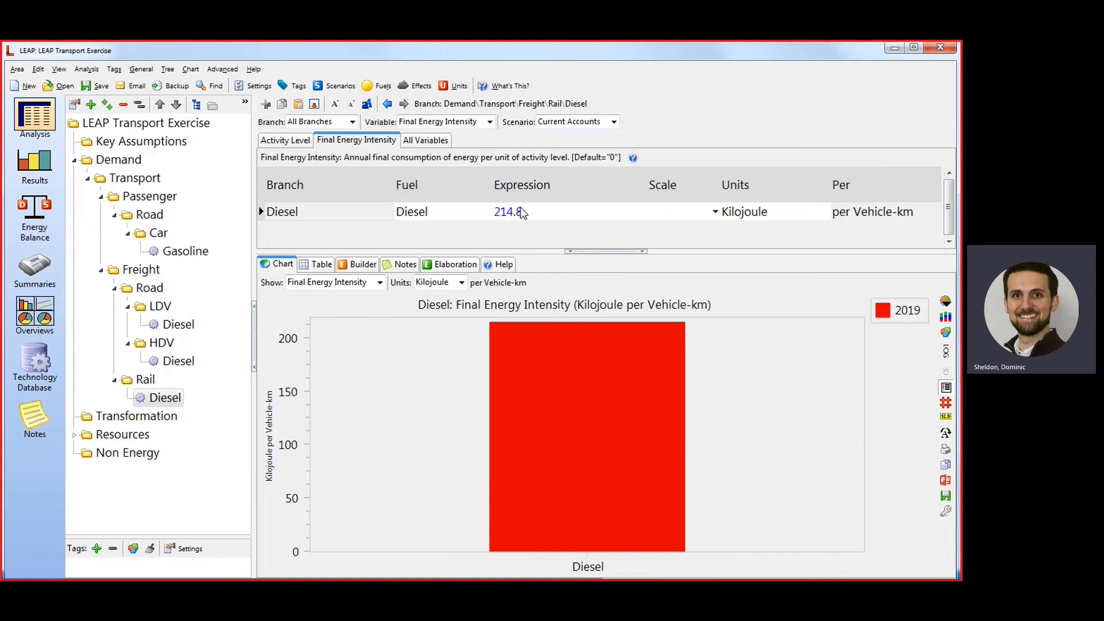
Add multiple effects to the passenger car Gasoline technology, inserting data from the Road IPCC Tier 1 Default Emission Factors for Gasoline.
right_click(201, 257)
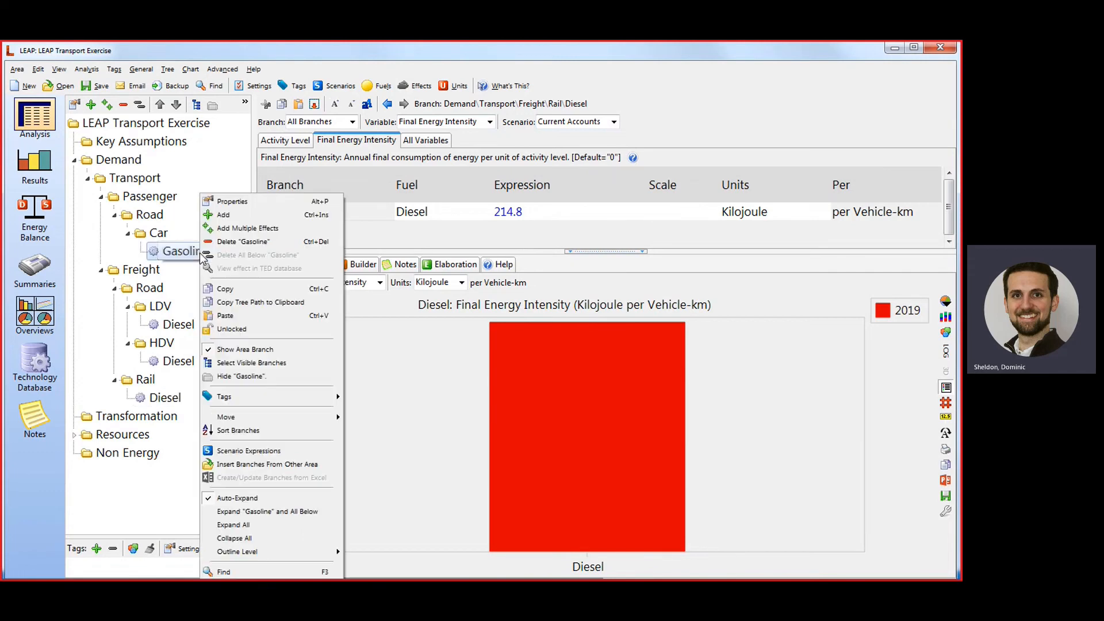
left_click(288, 228)
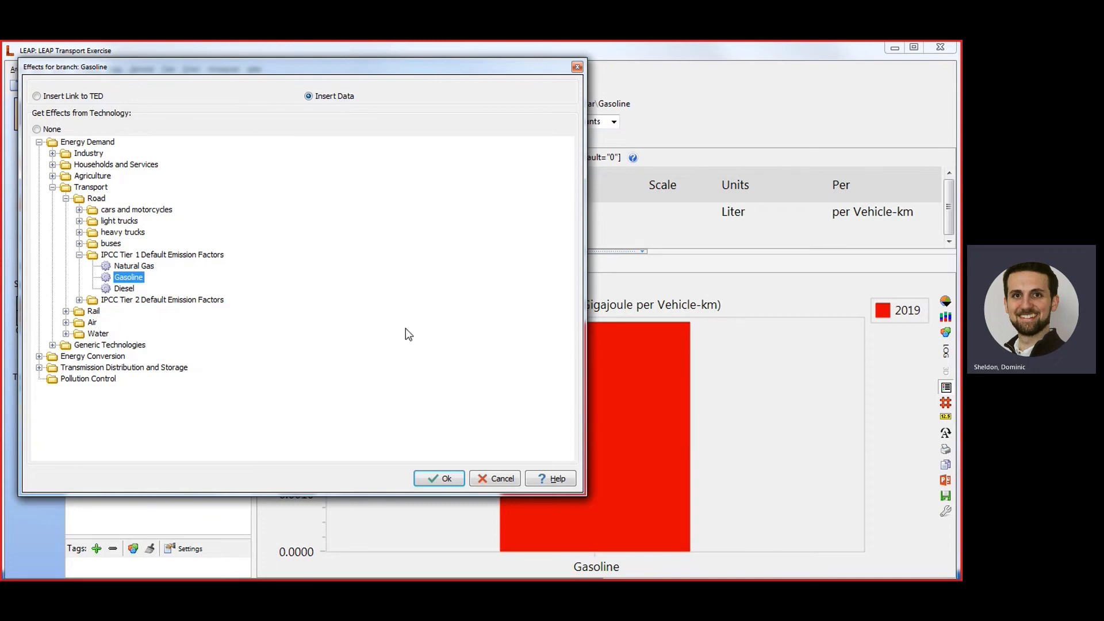
left_click(439, 480)
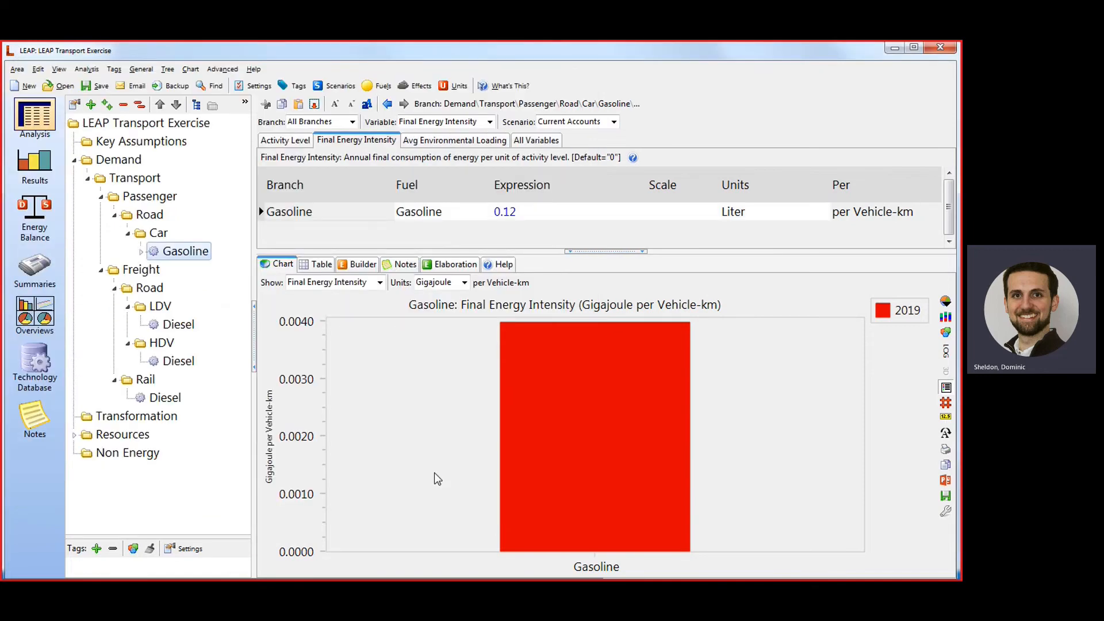
Examine the emission effects listed under the passenger car Gasoline technology, widening the tree to read their names, and collapse the branch.
left_click(140, 251)
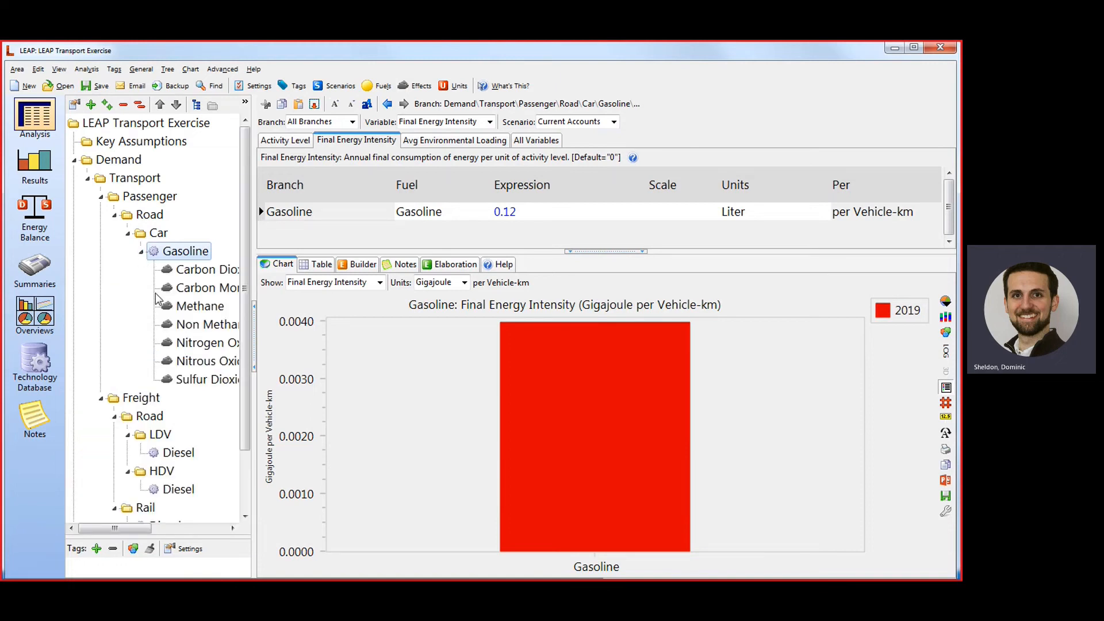
left_click_drag(255, 364, 344, 360)
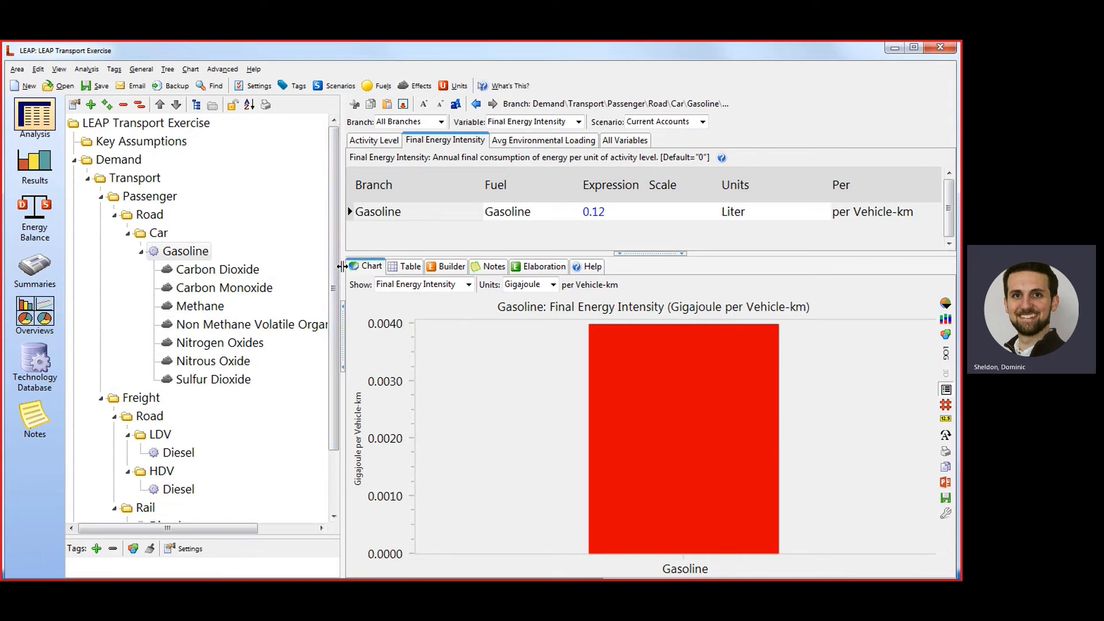
left_click_drag(340, 267, 243, 267)
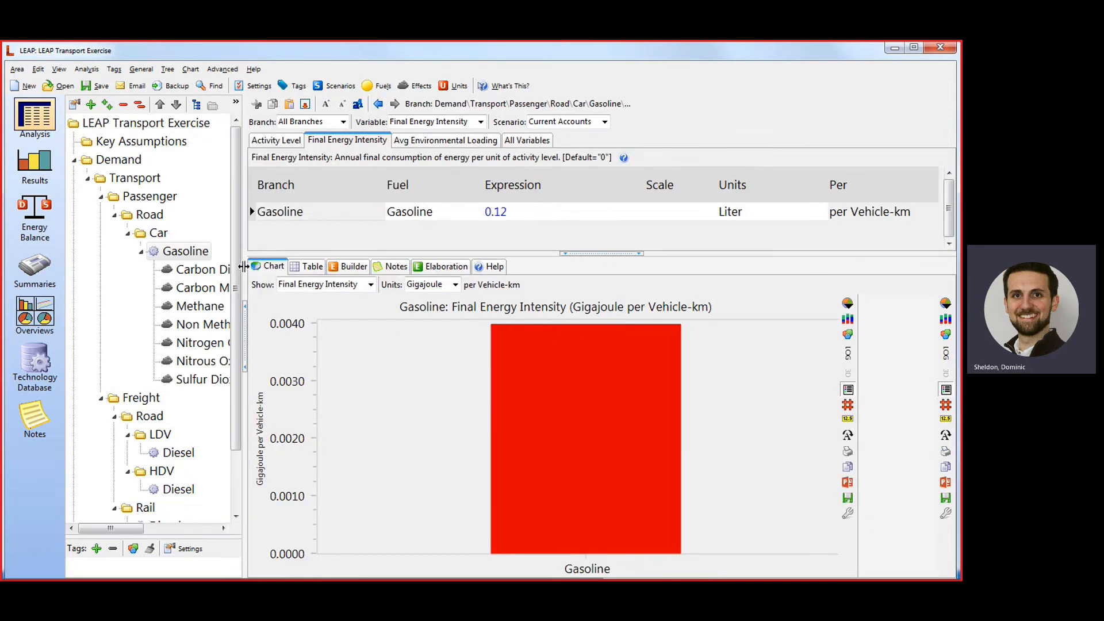
left_click(141, 251)
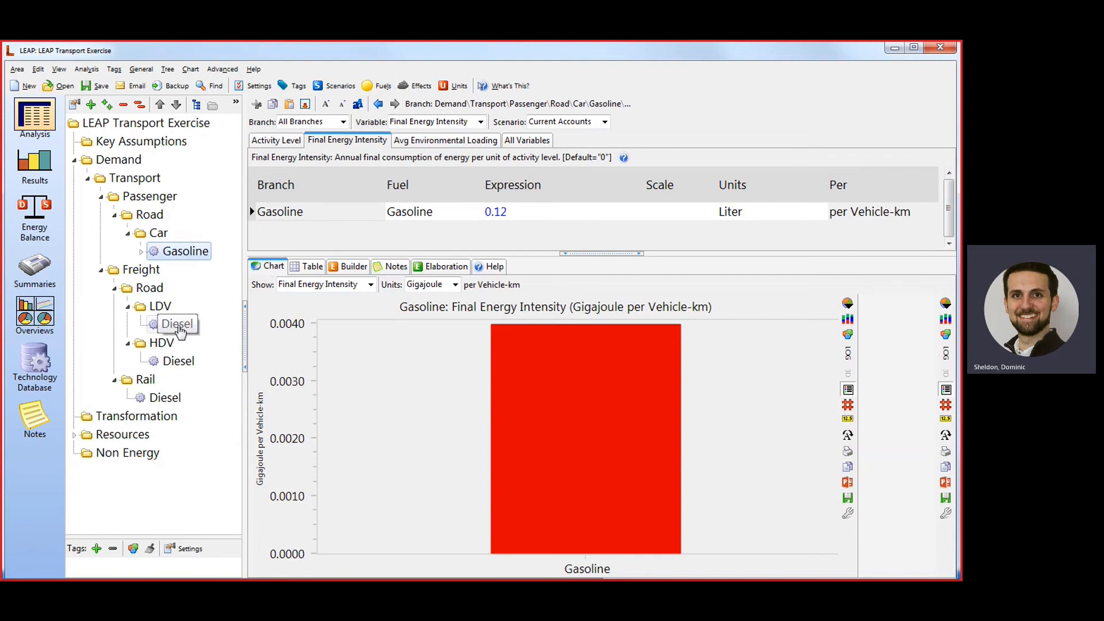
Add multiple effects to the freight LDV and HDV Diesel technologies, inserting data from the Road IPCC Tier 1 Default Emission Factors for Diesel.
right_click(178, 326)
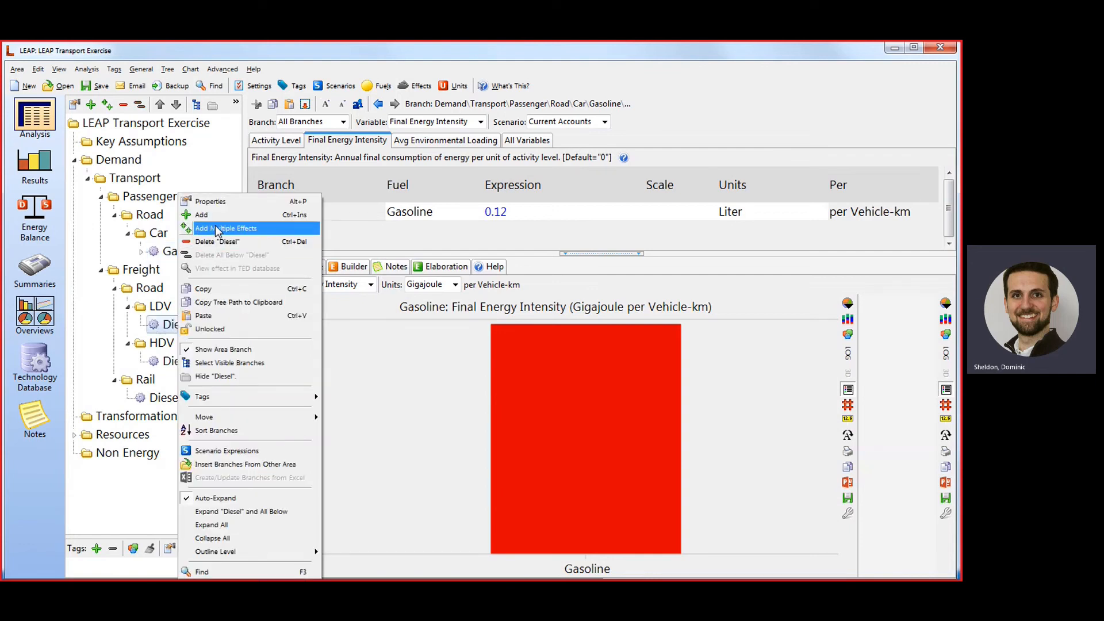
left_click(233, 229)
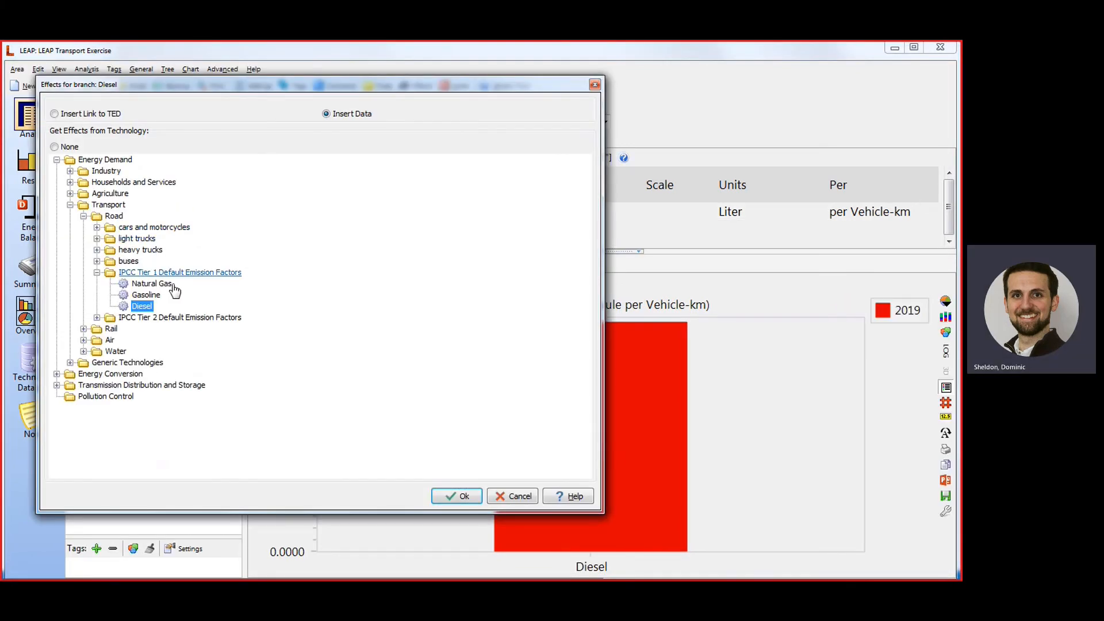
left_click(451, 498)
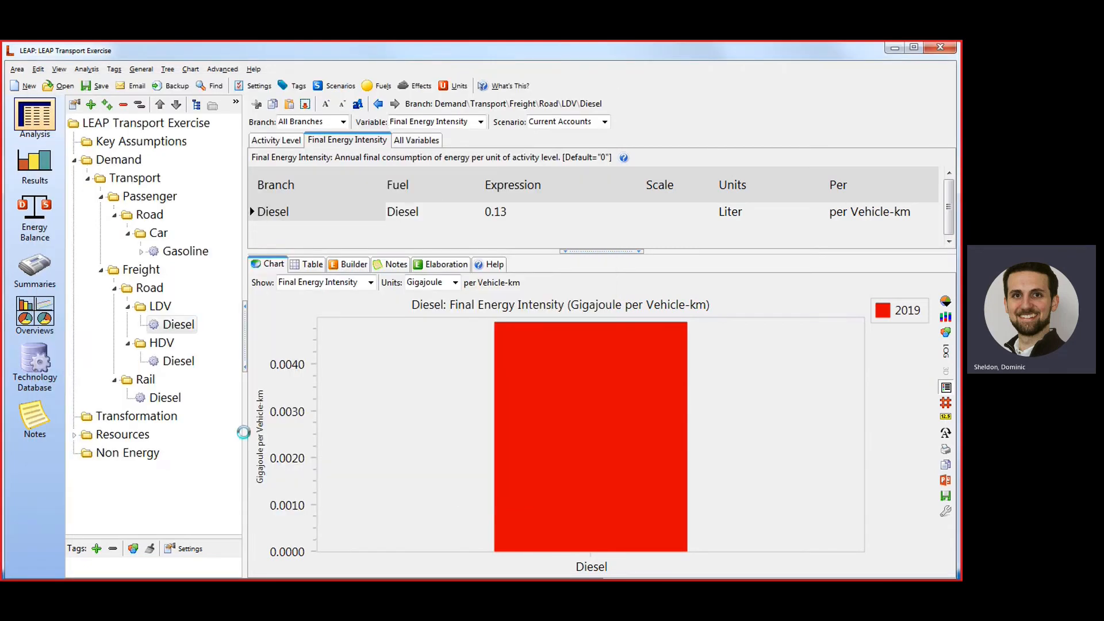
right_click(172, 361)
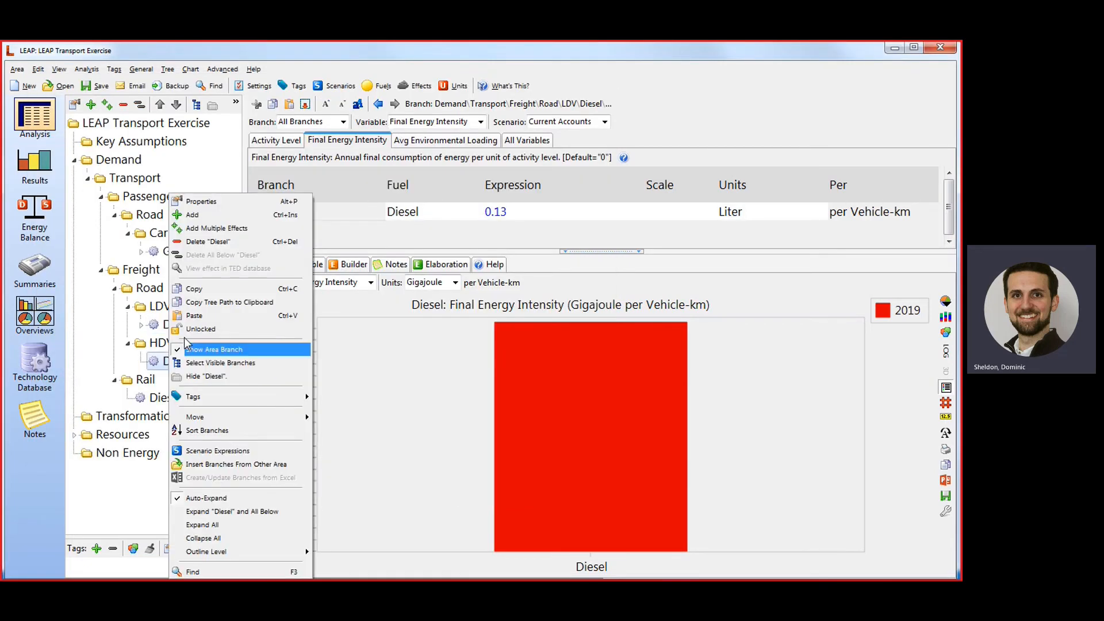
left_click(213, 230)
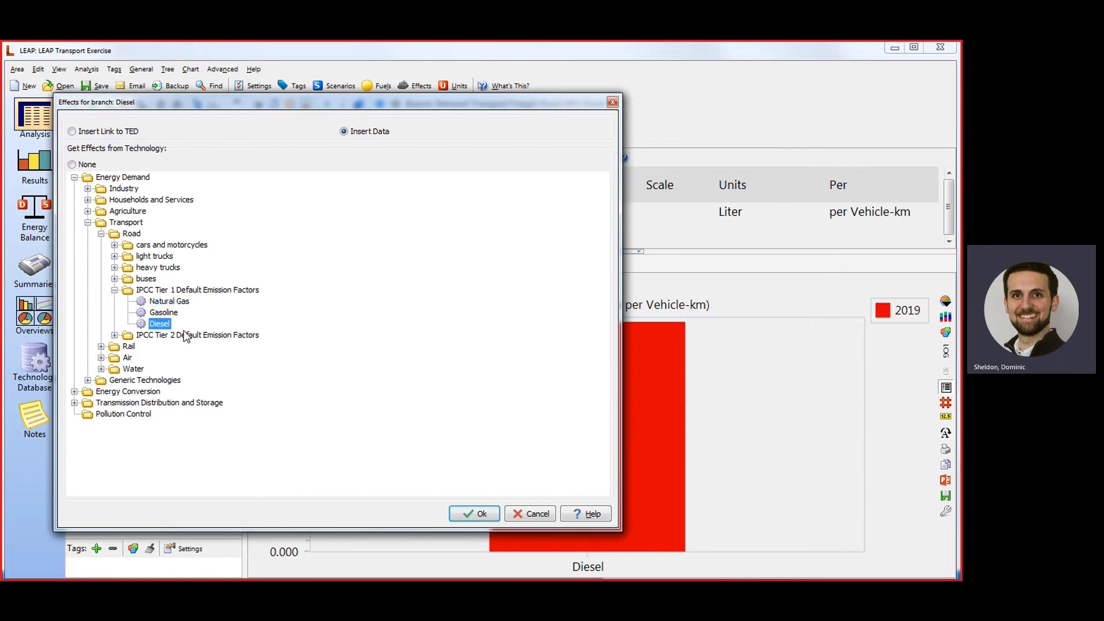
left_click(472, 514)
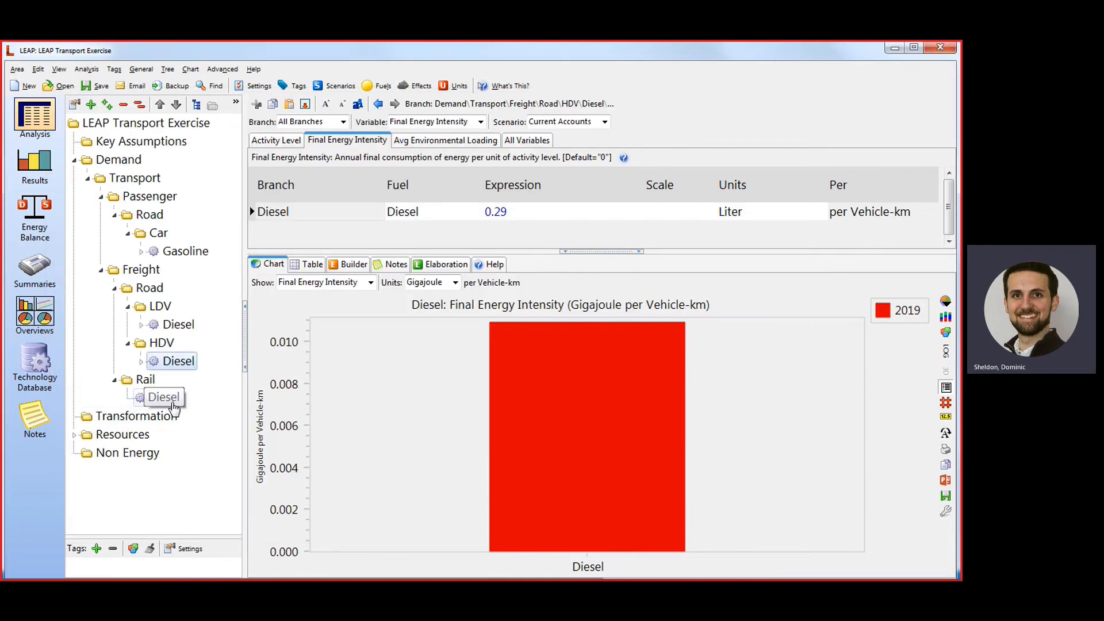
Add multiple effects to the freight Rail Diesel technology, inserting data from the Rail IPCC Tier 2 European Diesel Engines Railways factors.
right_click(173, 405)
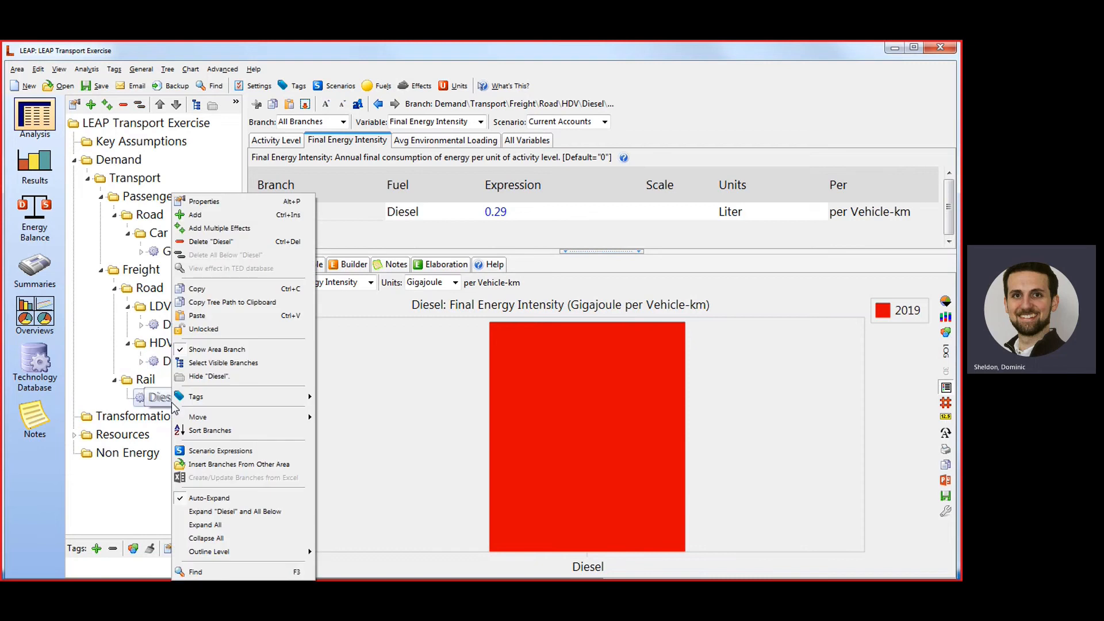
left_click(248, 229)
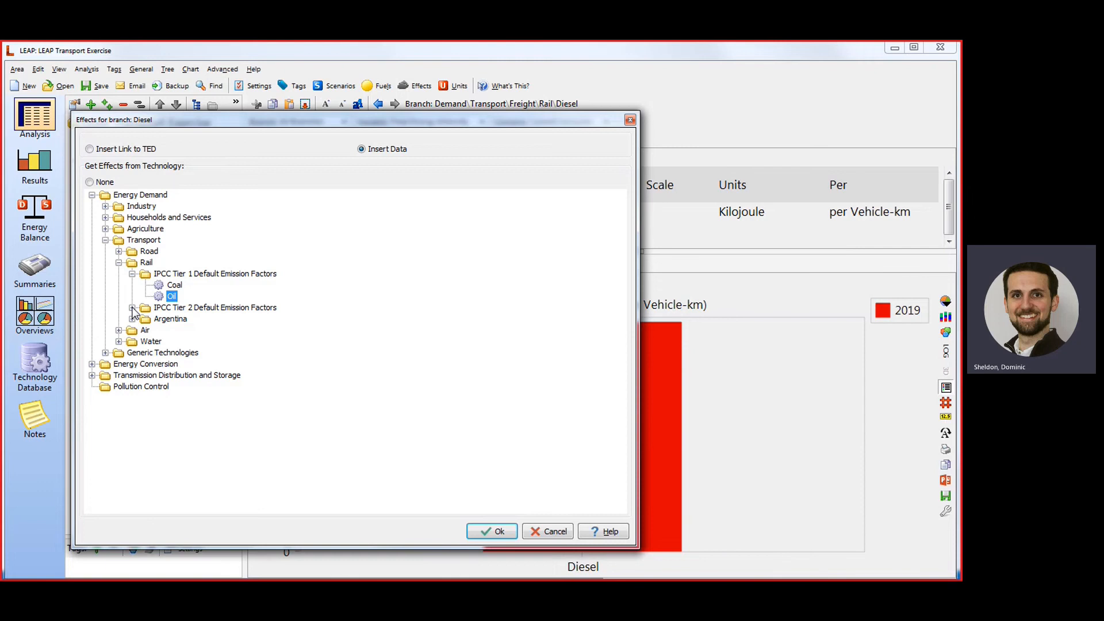
left_click(132, 308)
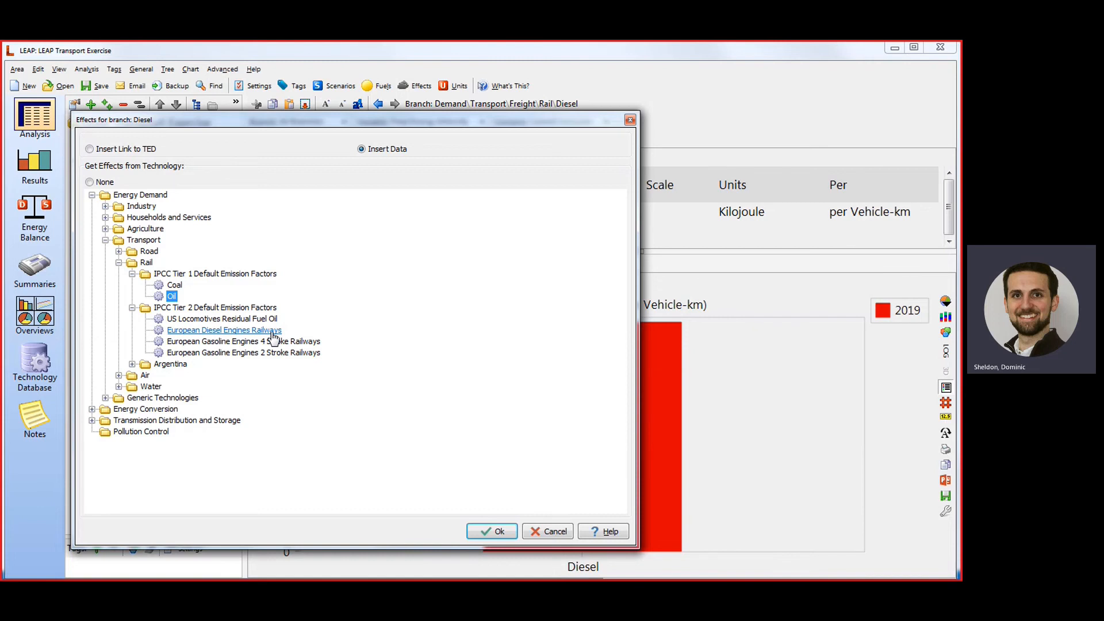
left_click(192, 332)
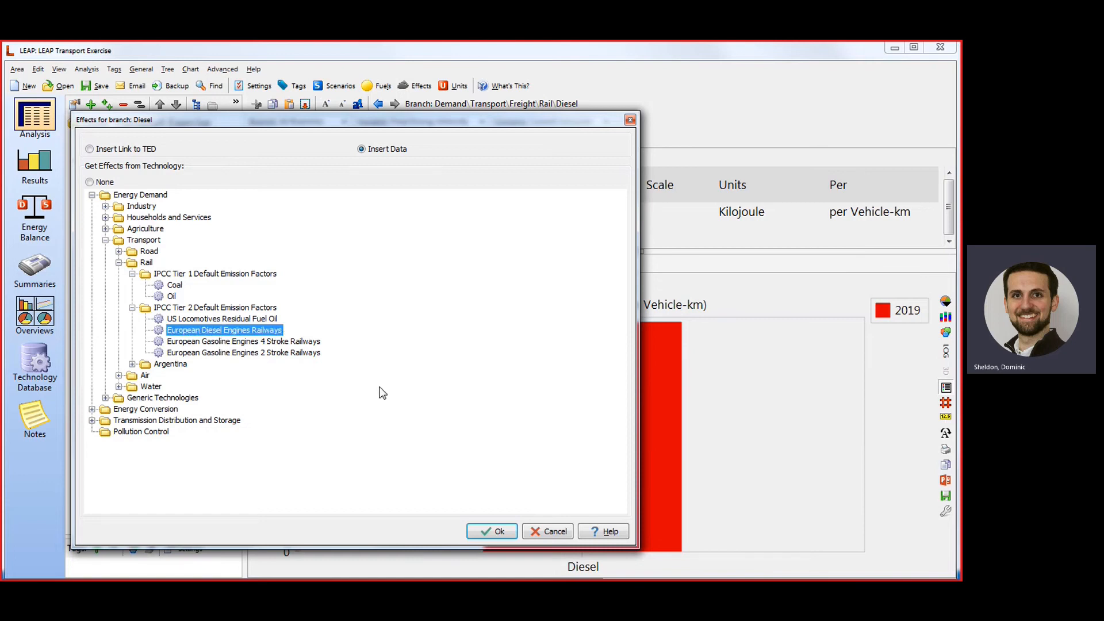
left_click(504, 533)
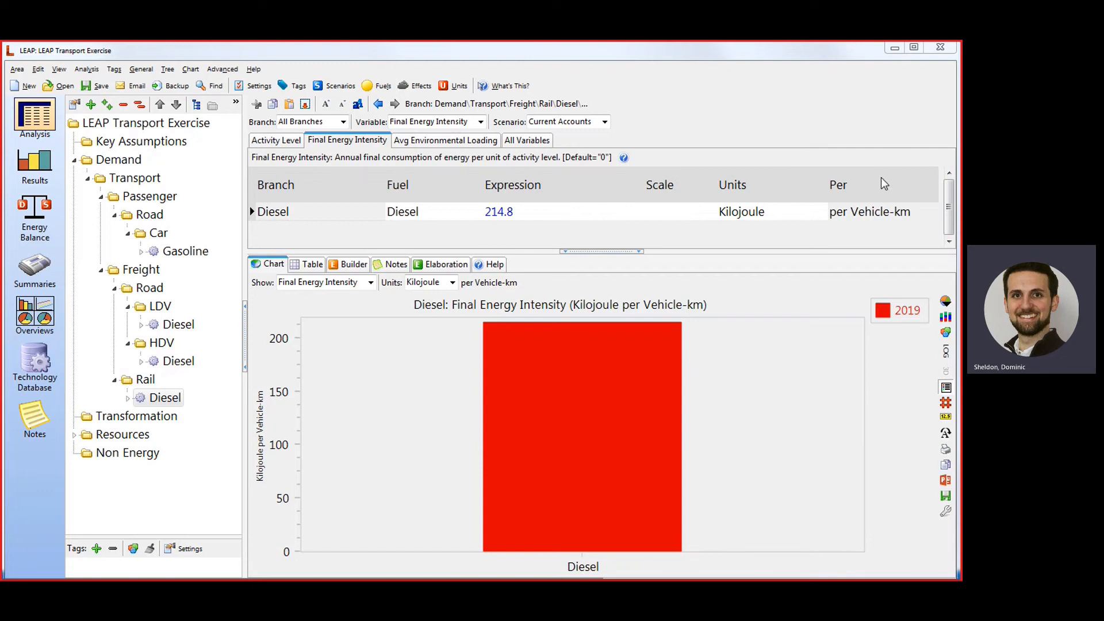
Add a scenario named Baseline under Current Accounts and close the scenario manager.
left_click(680, 114)
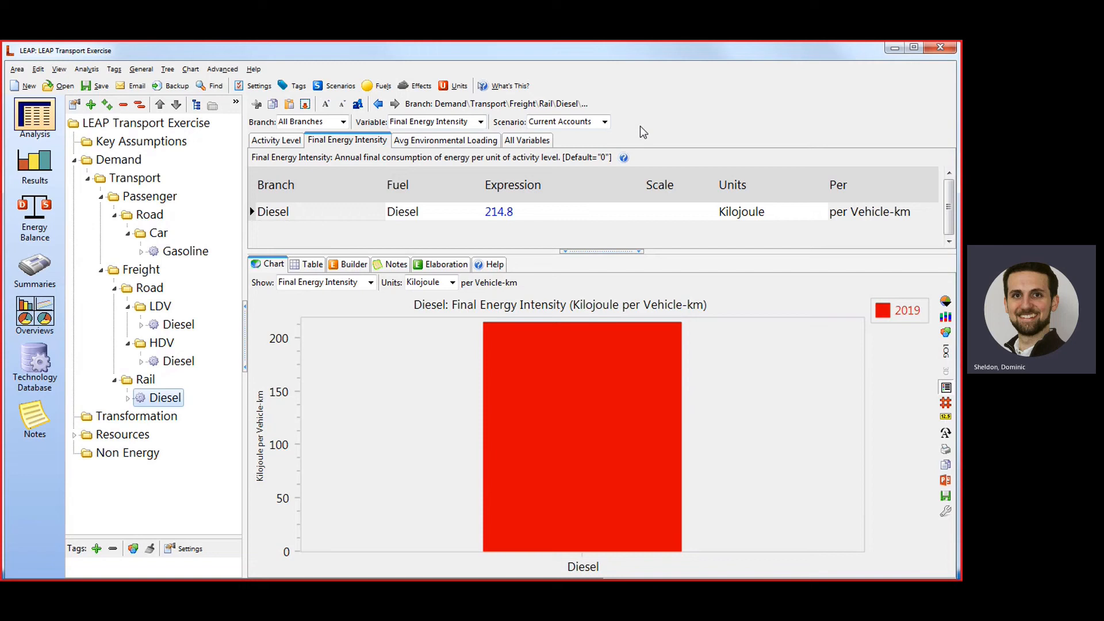
left_click(339, 86)
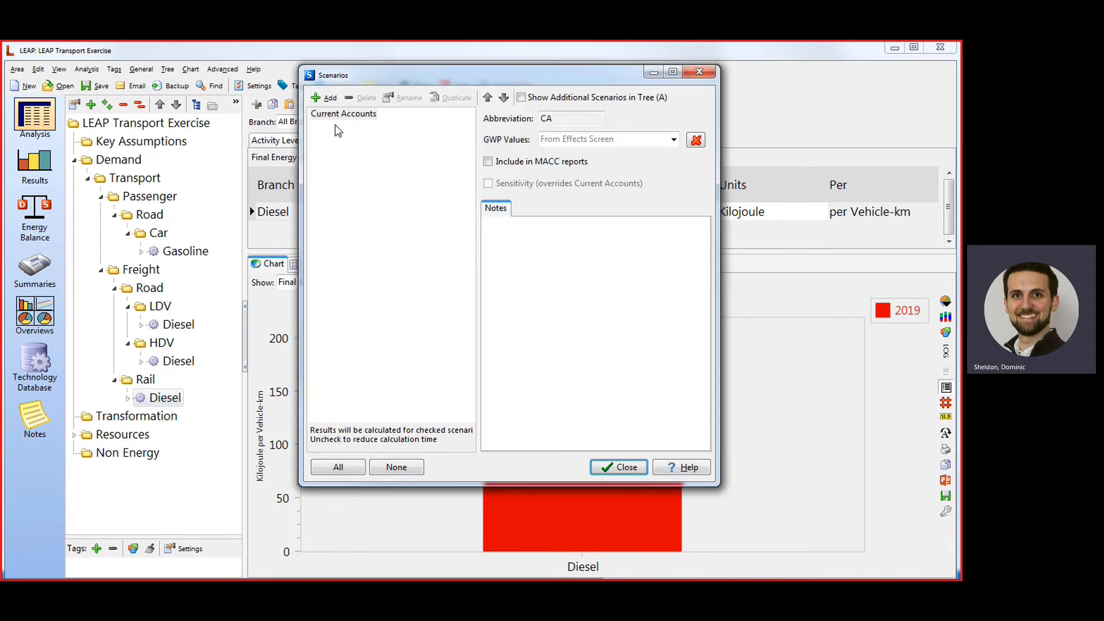
left_click(330, 98)
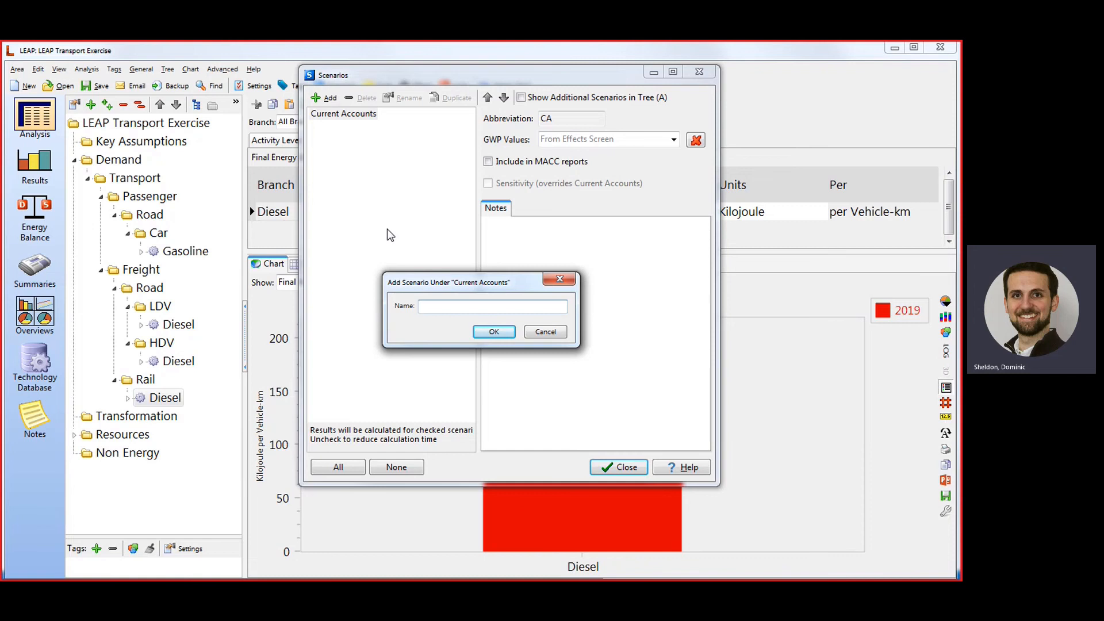
type("Baseline")
key("Return")
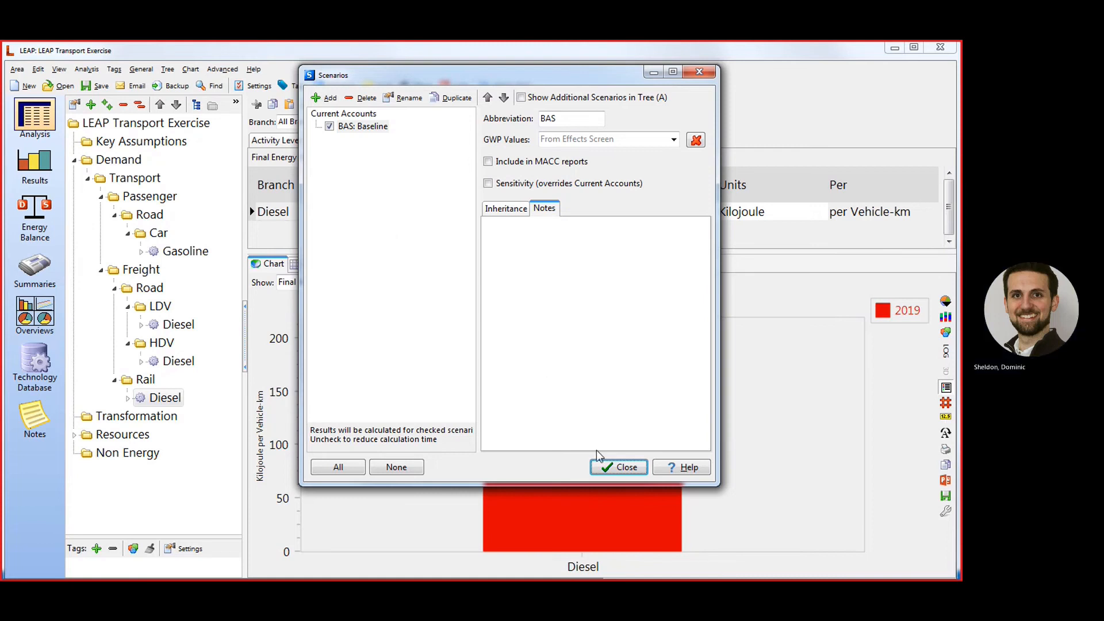
left_click(613, 464)
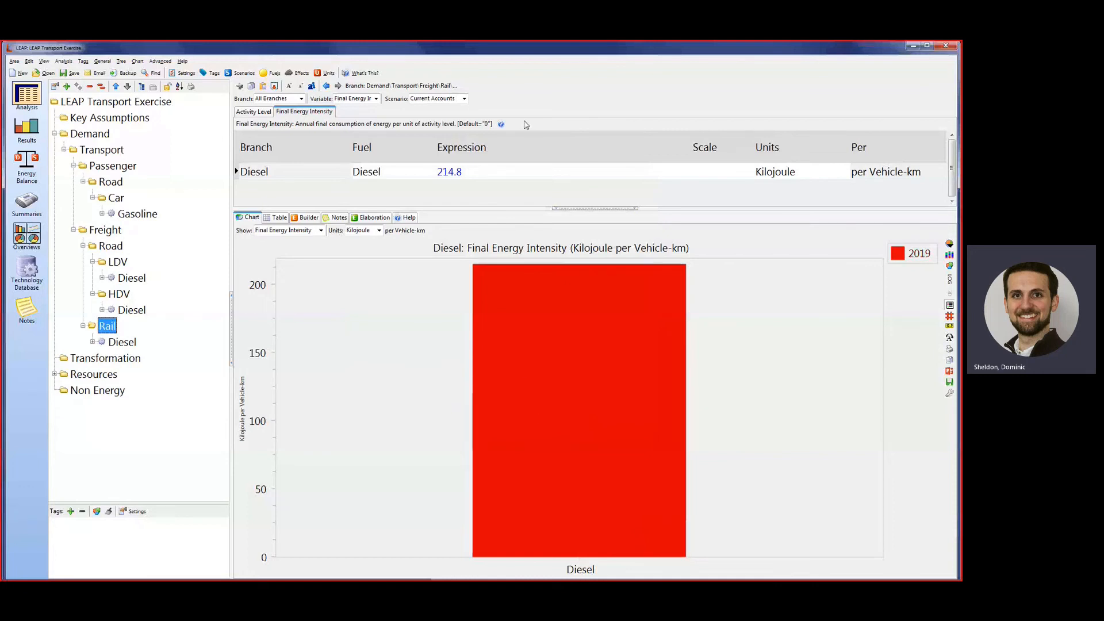
In the Baseline scenario, set the Passenger activity level under Transport to Growth(10%).
left_click(464, 99)
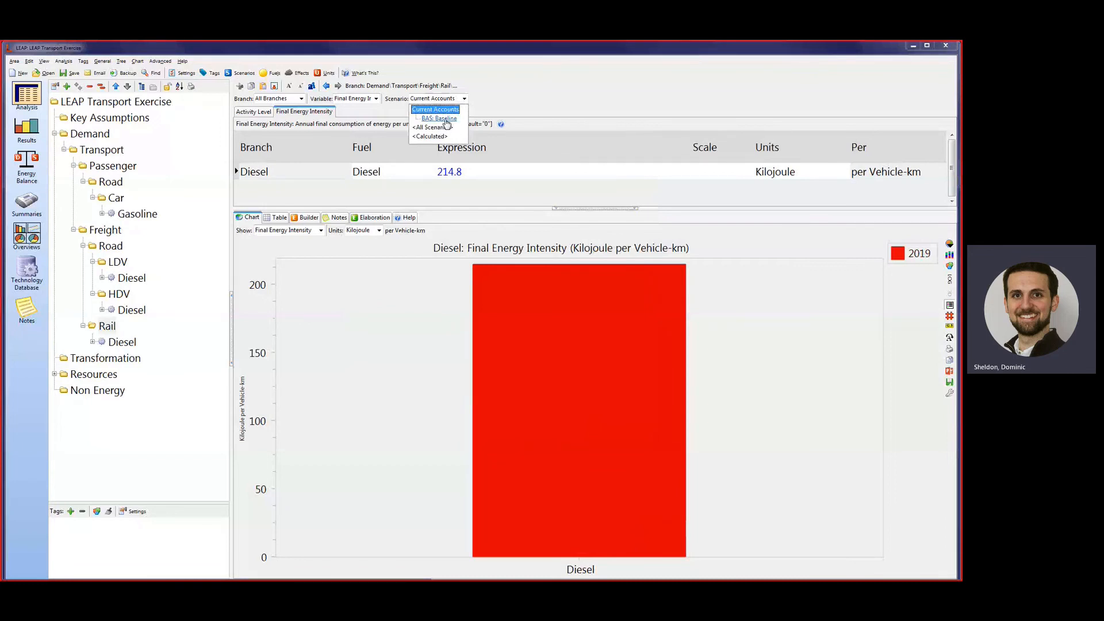
left_click(451, 119)
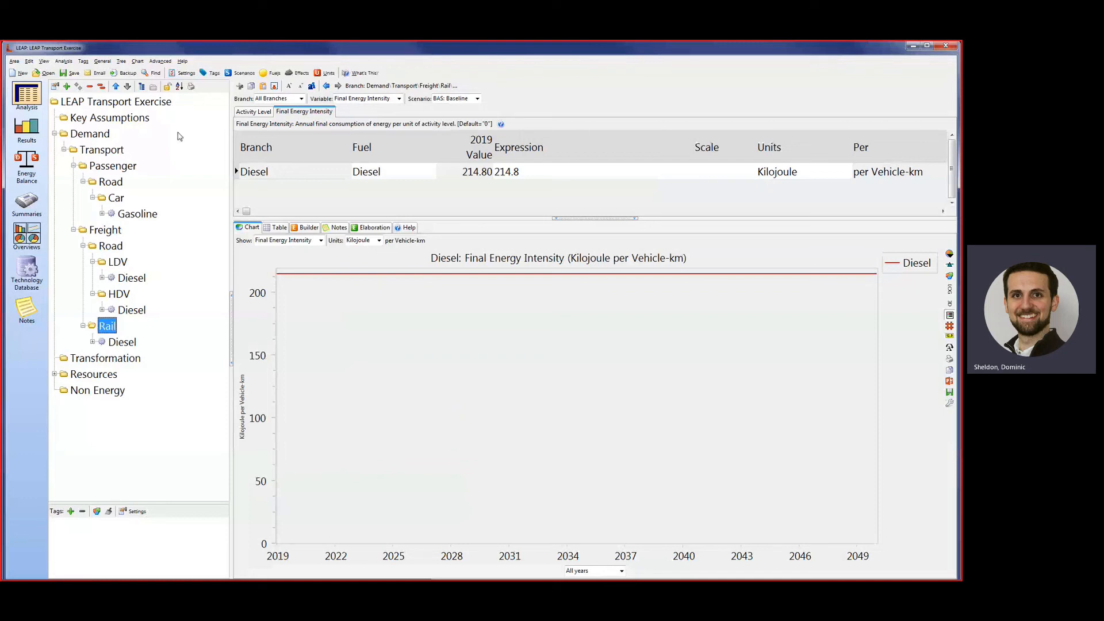
left_click(119, 152)
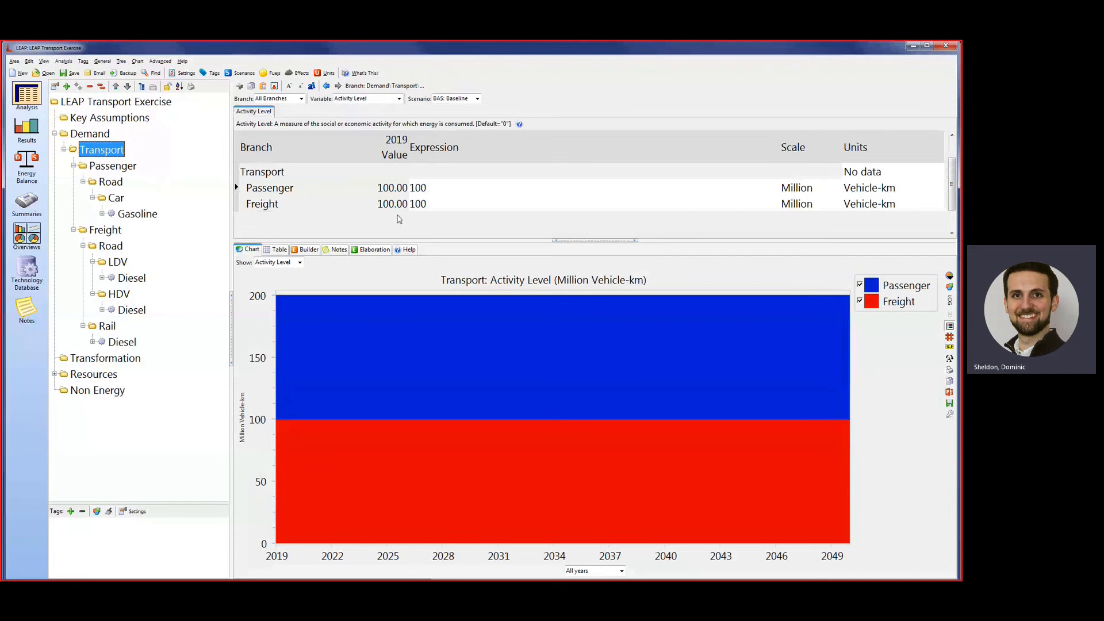
left_click(431, 187)
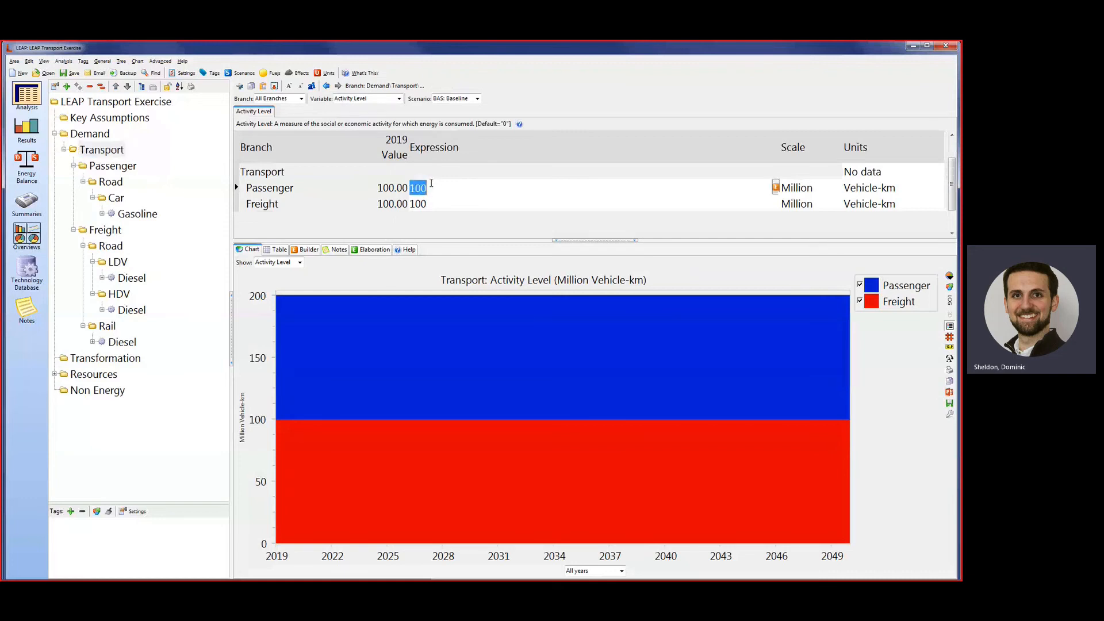
type("Growth(")
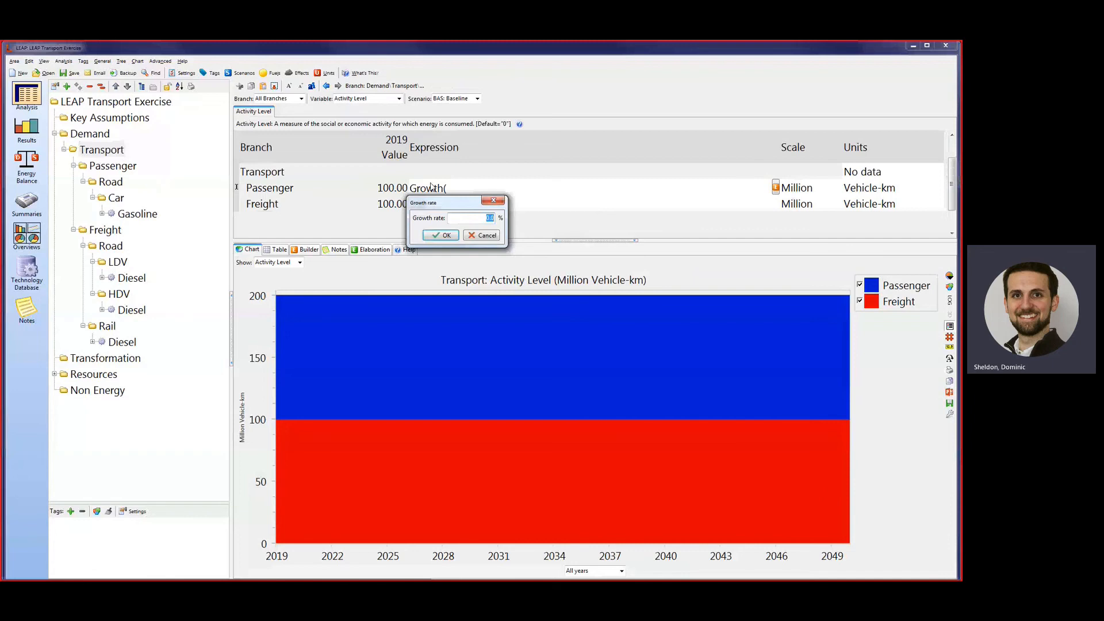
type("10")
key("Return")
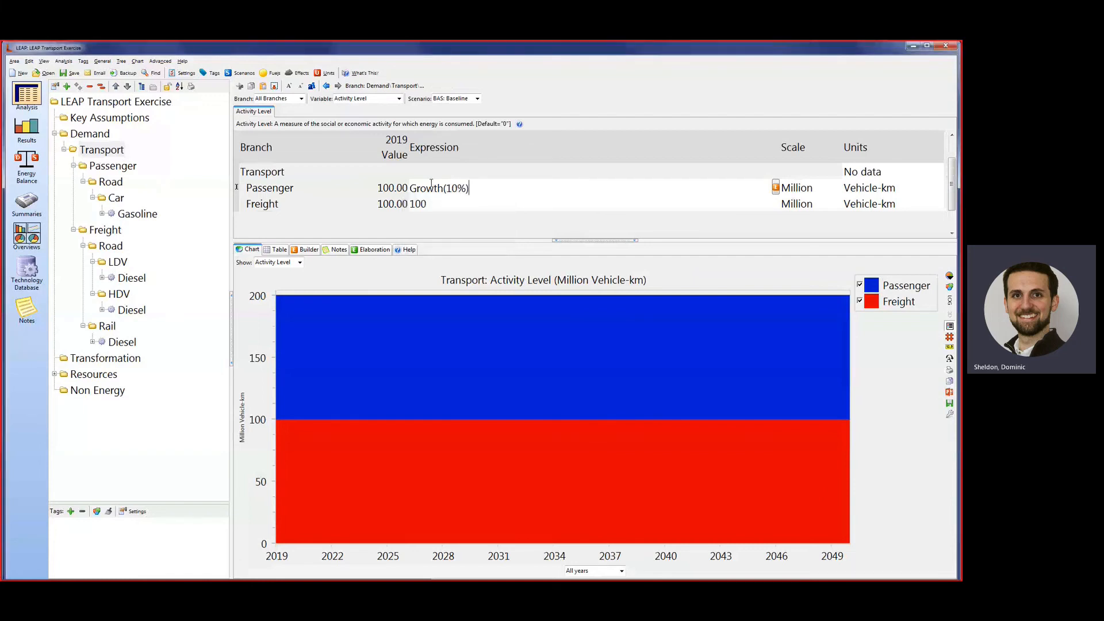
key("Tab")
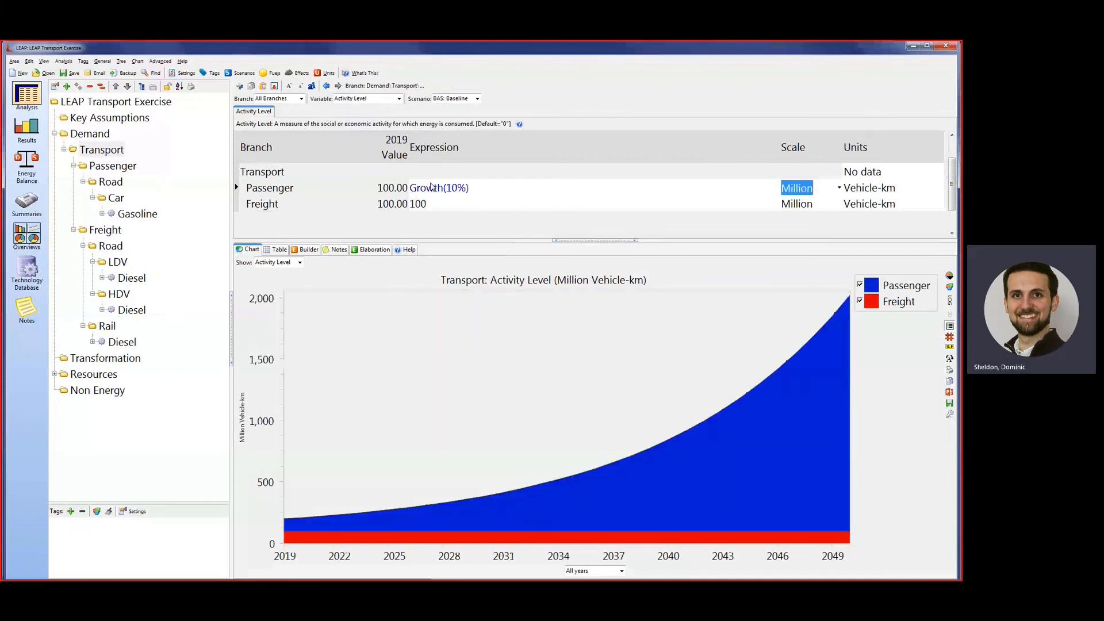
Set the Freight activity level to Growth(10%) in the Baseline scenario.
left_click(438, 200)
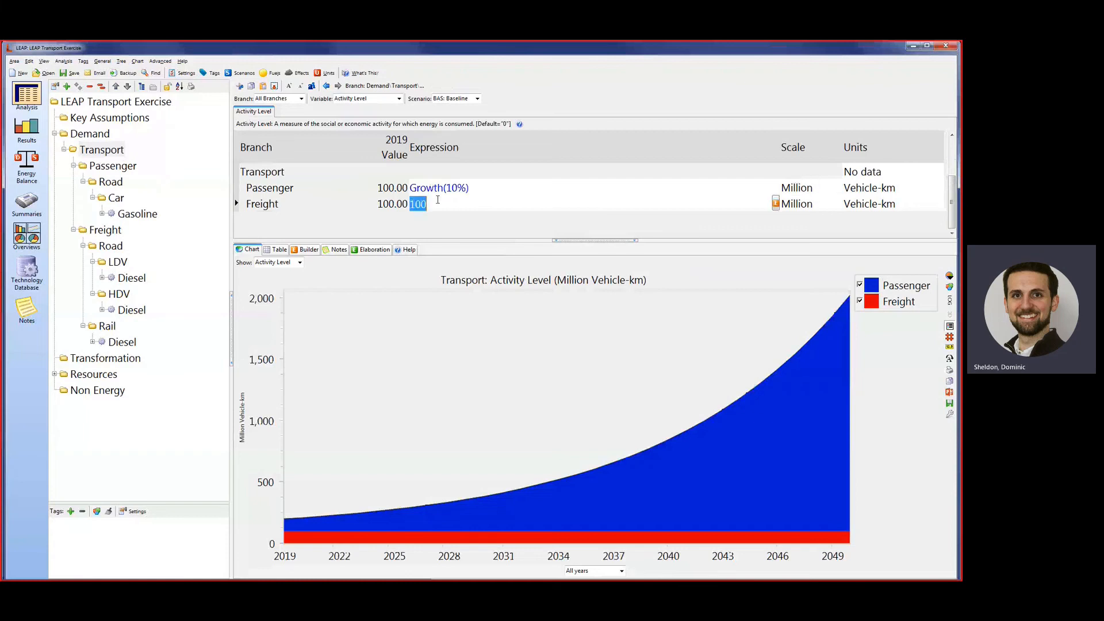
type("Growth(")
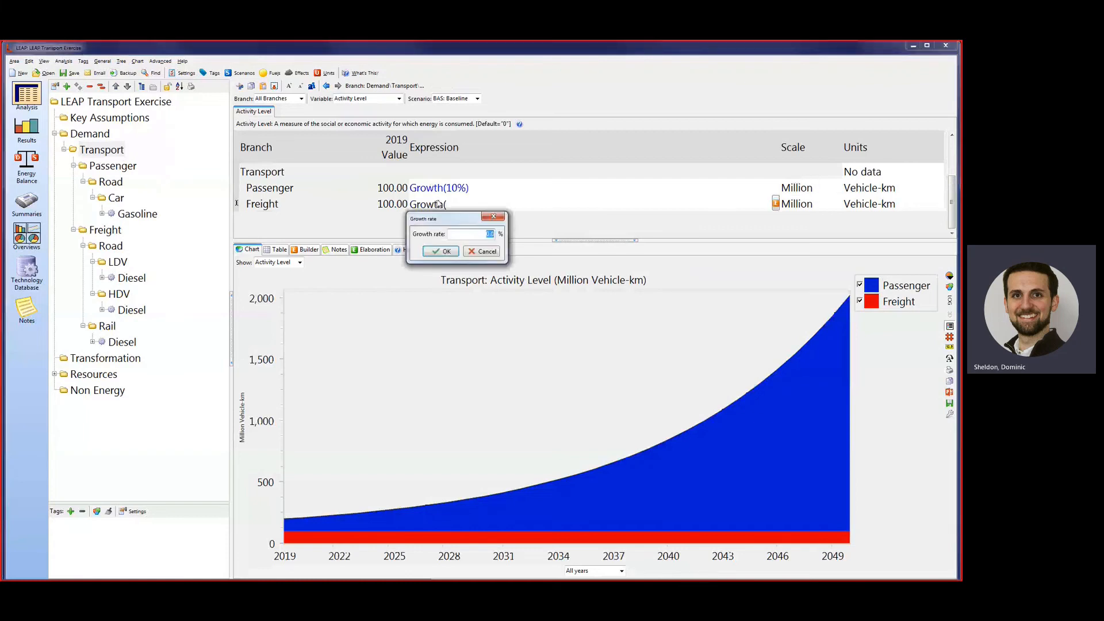
type("10")
key("Return")
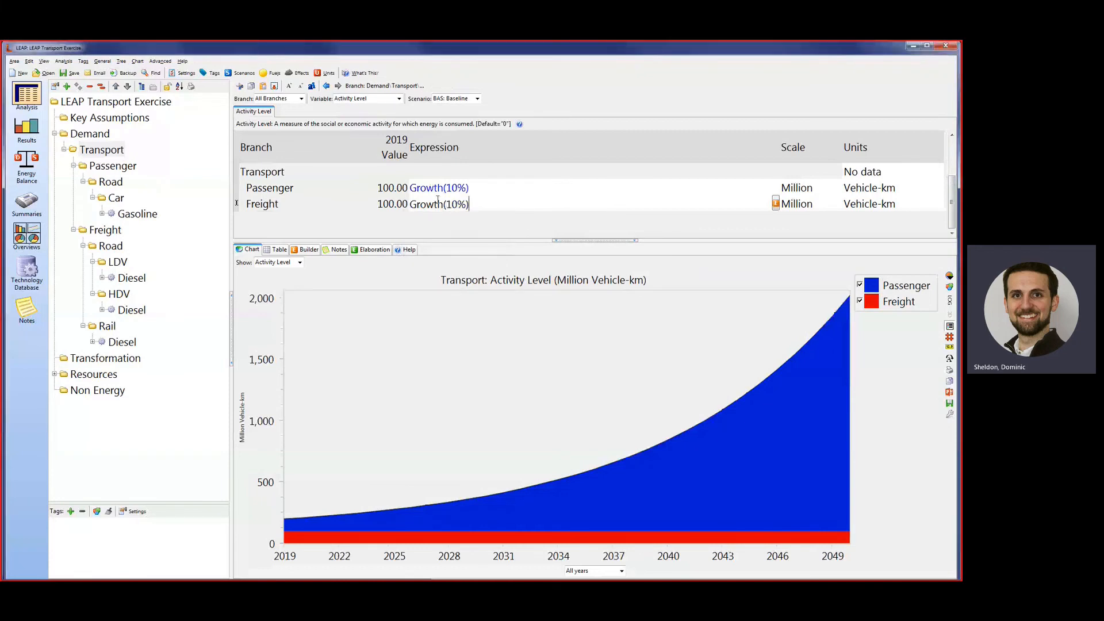
key("Tab")
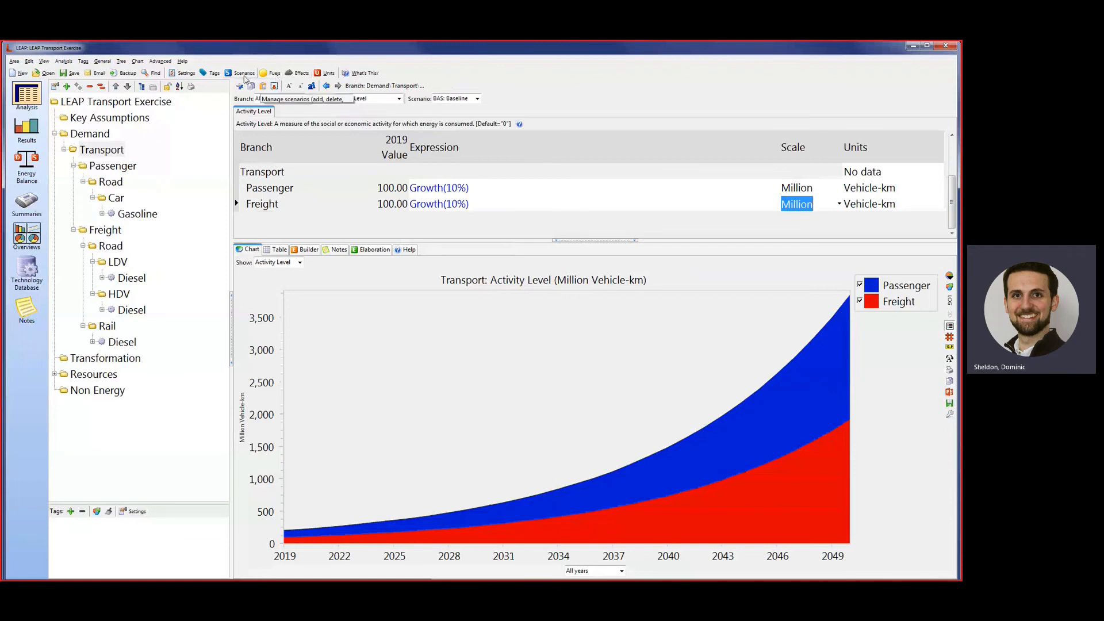
Add a scenario named Fuel econ under the Baseline scenario.
left_click(245, 73)
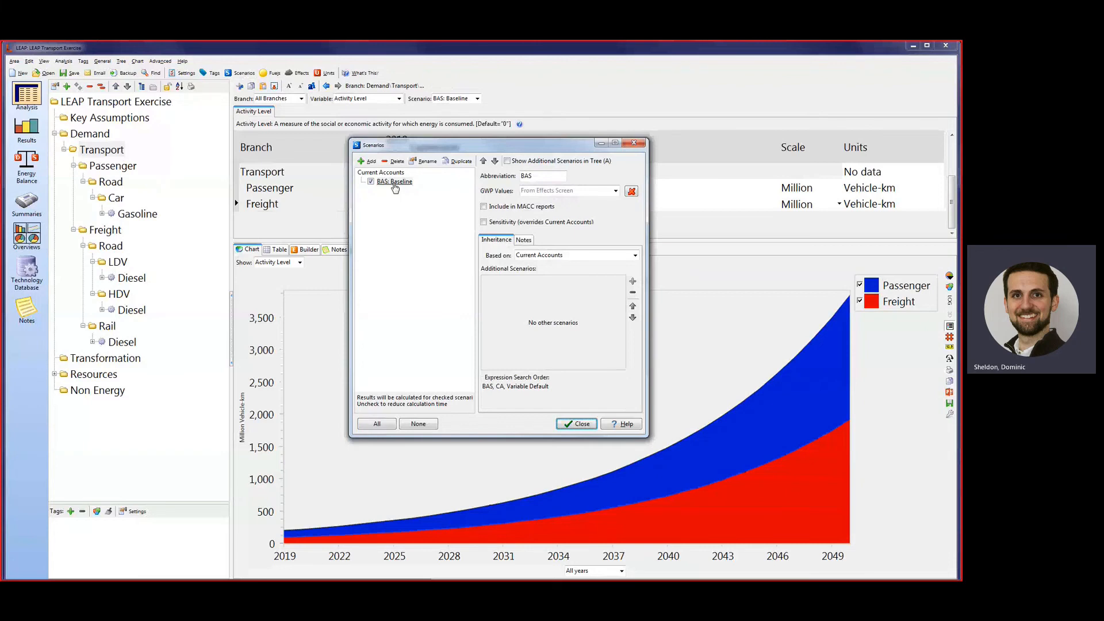
left_click(395, 187)
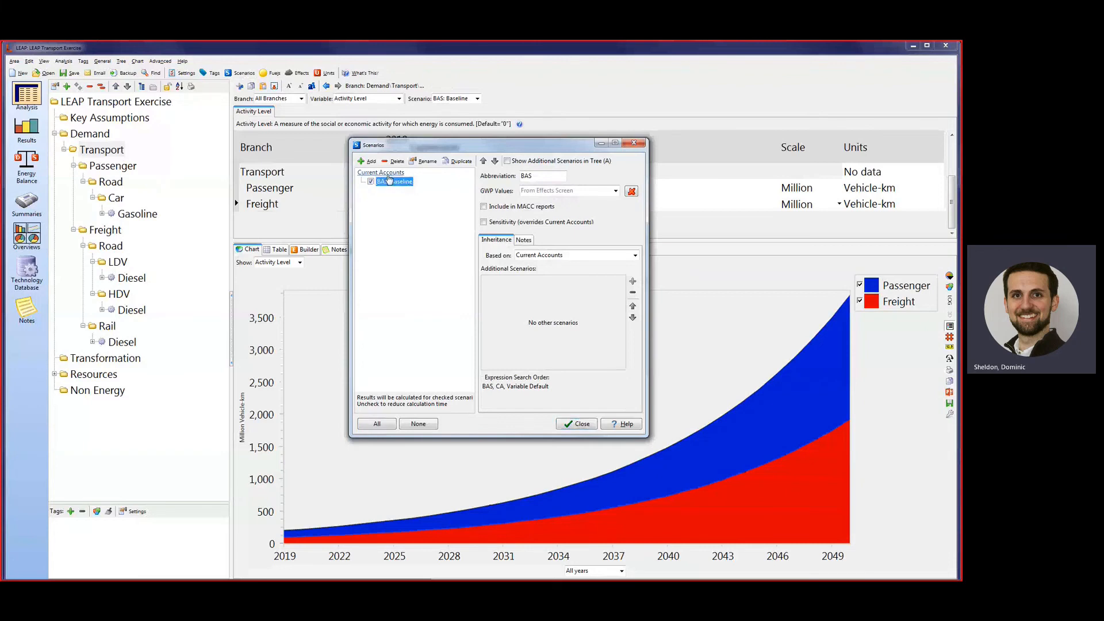
left_click(368, 161)
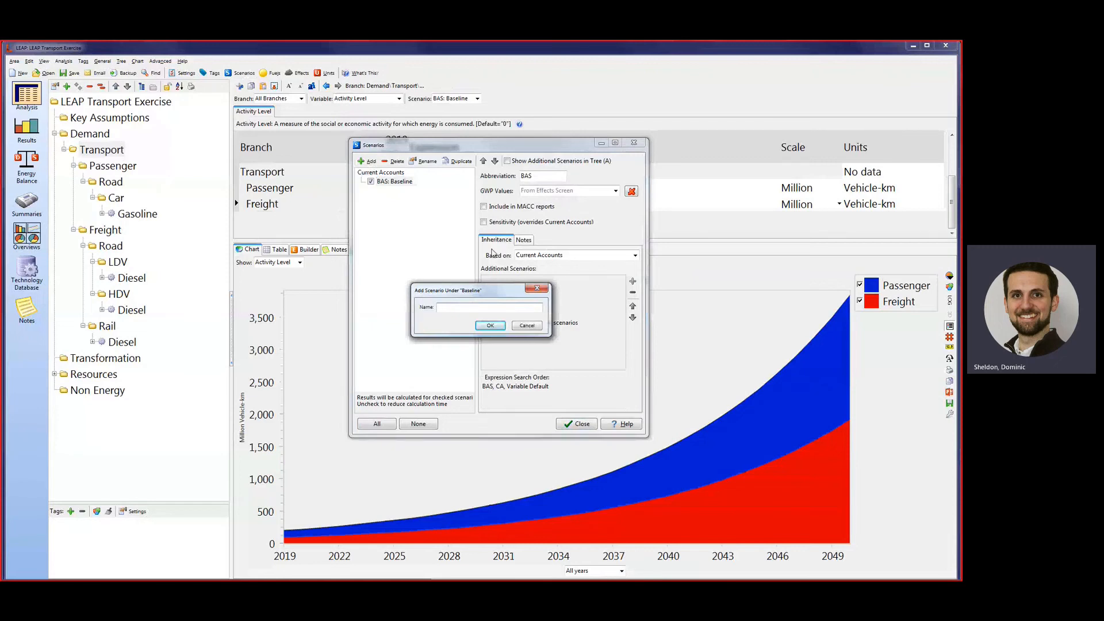
type("Fuel econ")
key("Return")
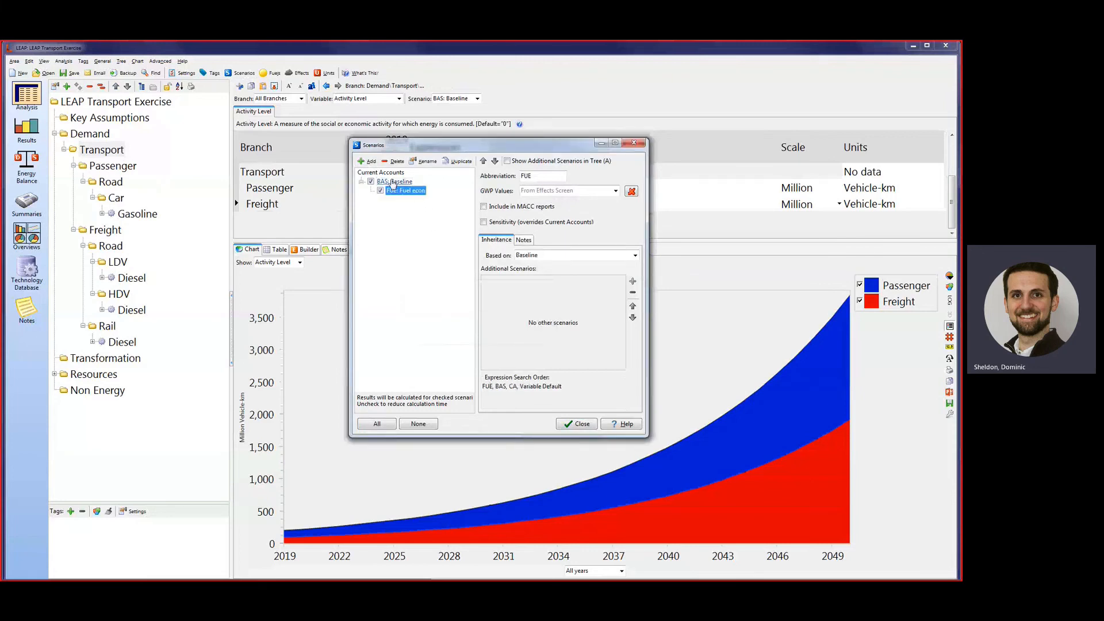
Add a second scenario named Freight shift under Baseline and close the scenario manager.
right_click(393, 183)
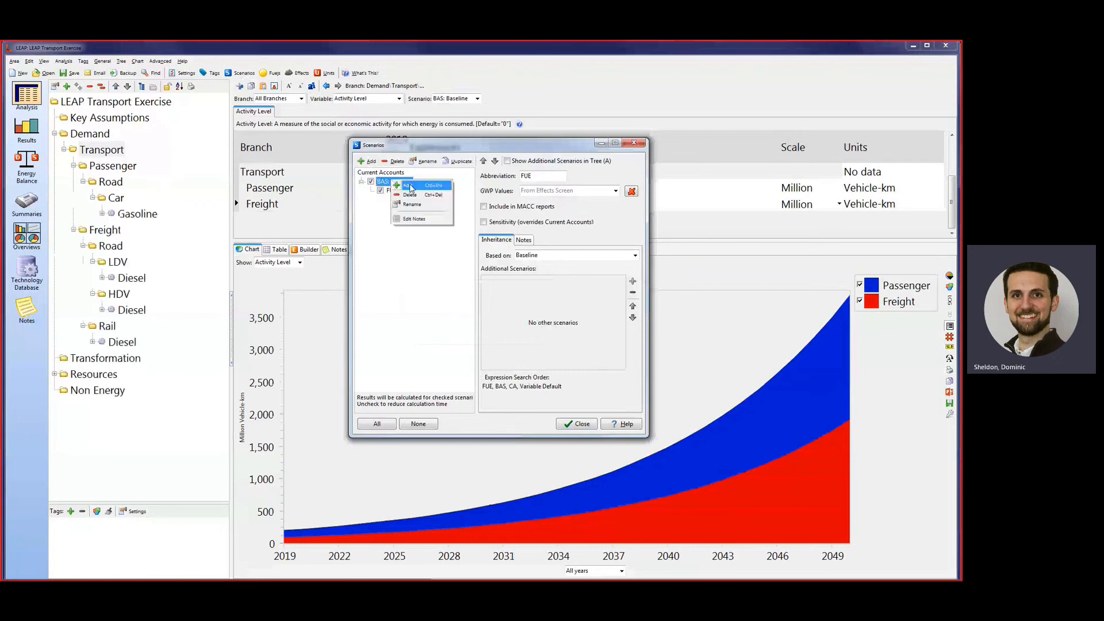
left_click(411, 187)
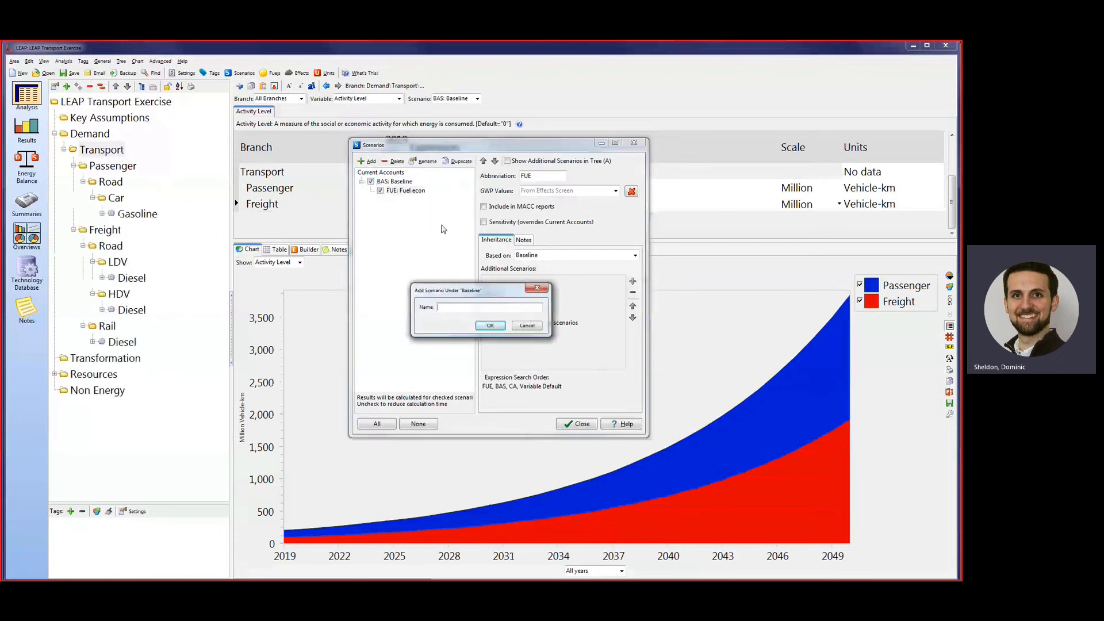
type("Freight shift")
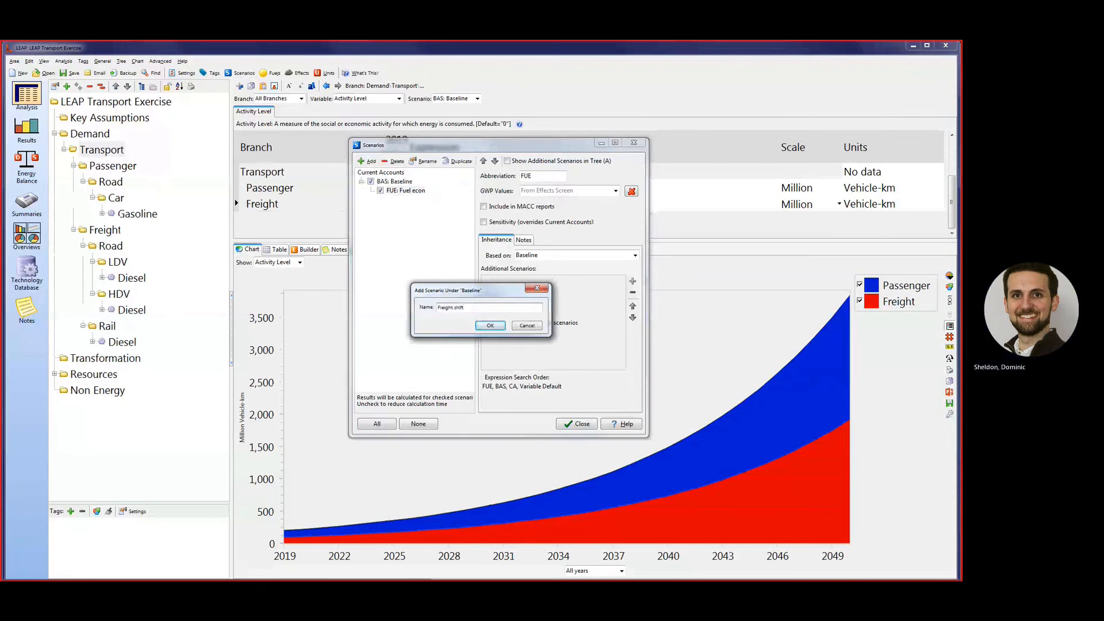
key("Return")
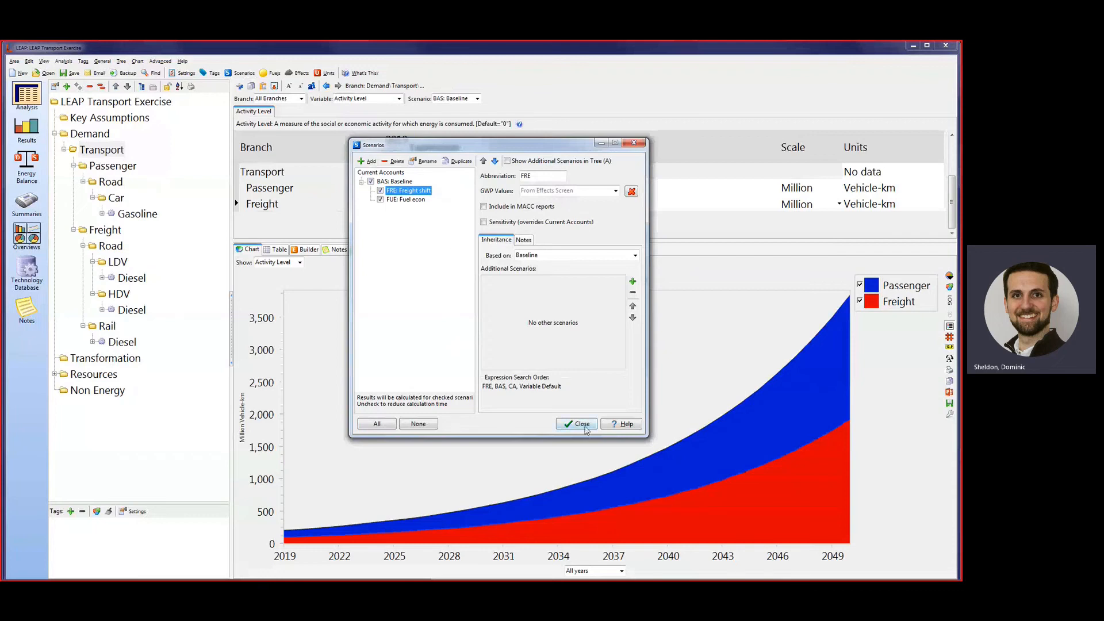
left_click(582, 425)
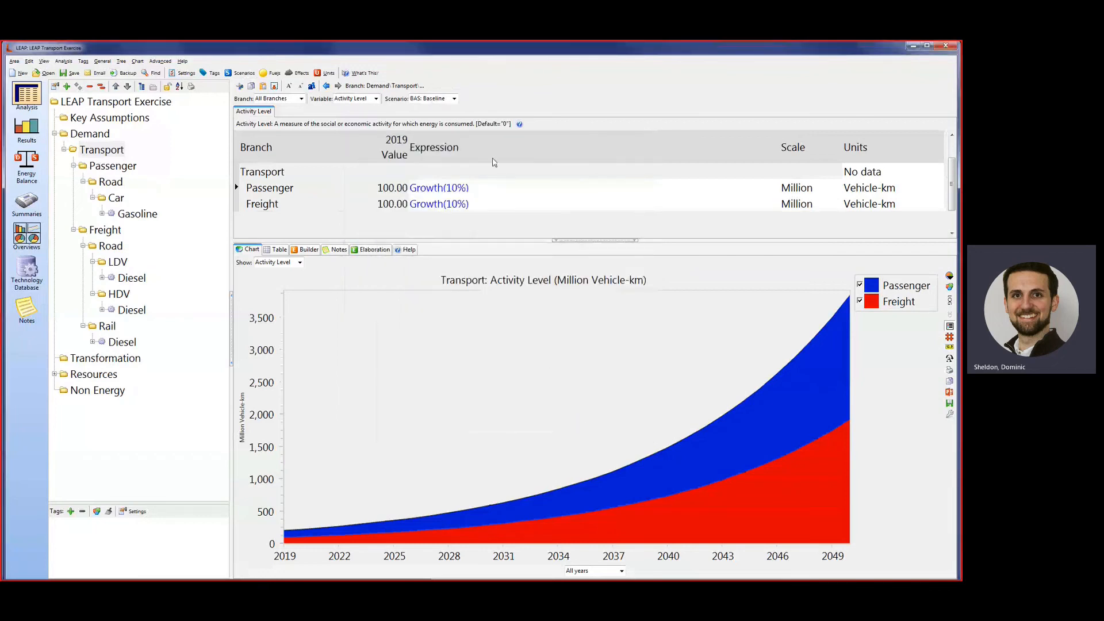
Switch to the Fuel econ scenario and open the final energy intensity of the passenger road Car branch.
left_click(454, 99)
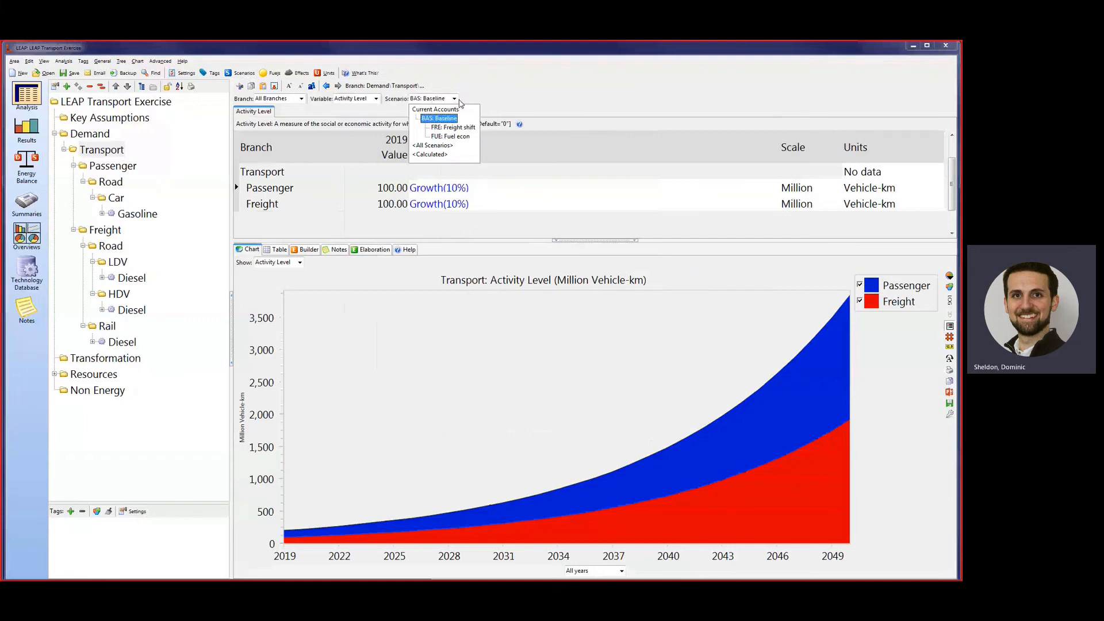
left_click(452, 138)
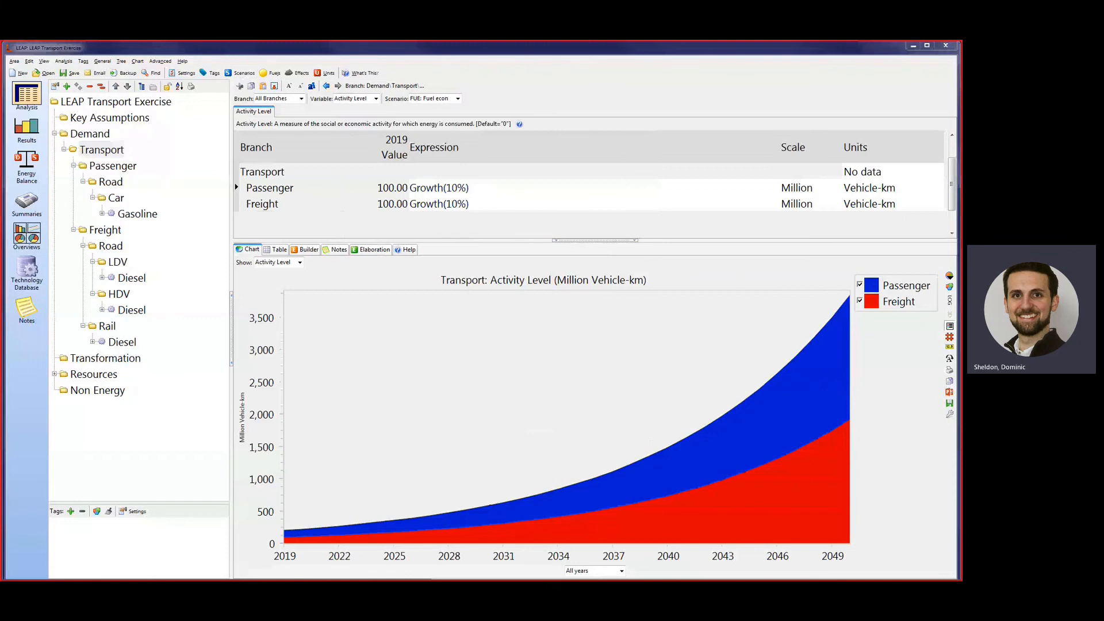
left_click(737, 104)
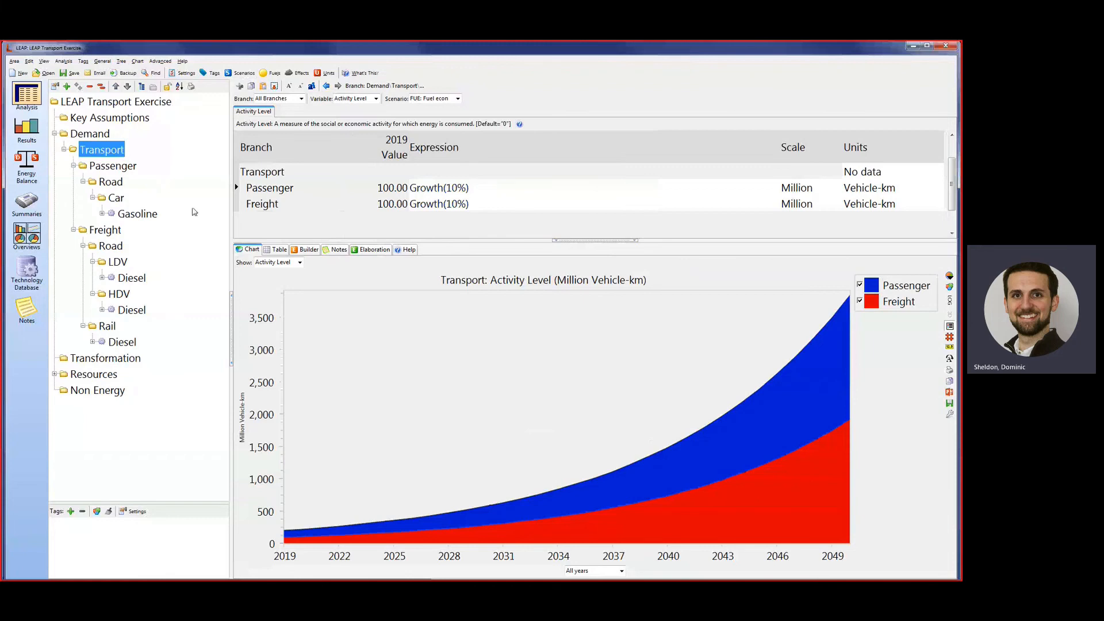
left_click(116, 199)
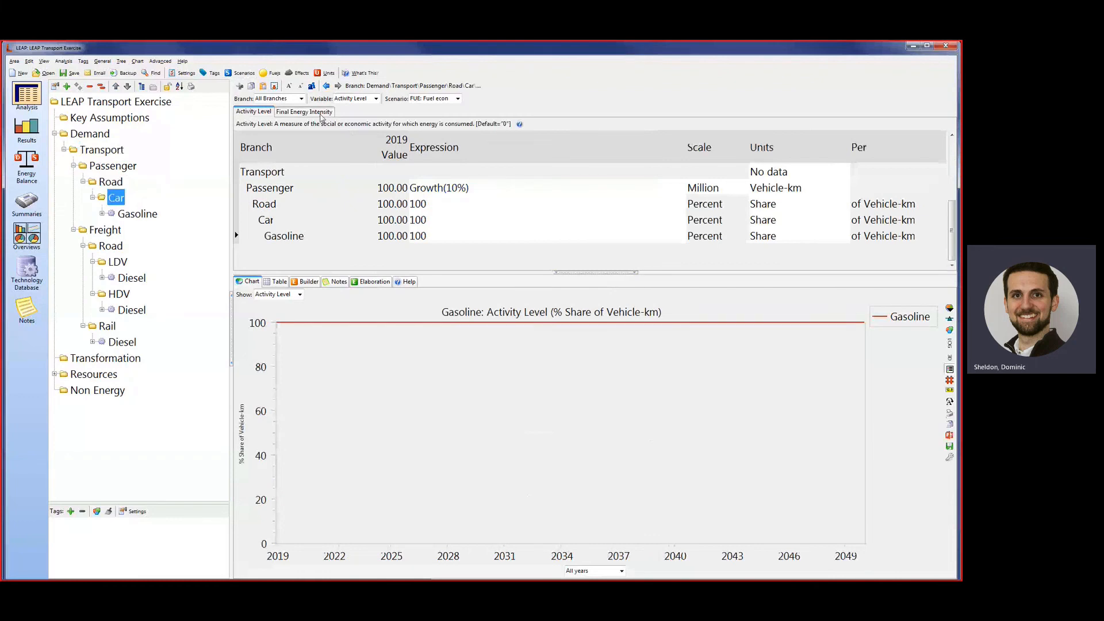
left_click(321, 113)
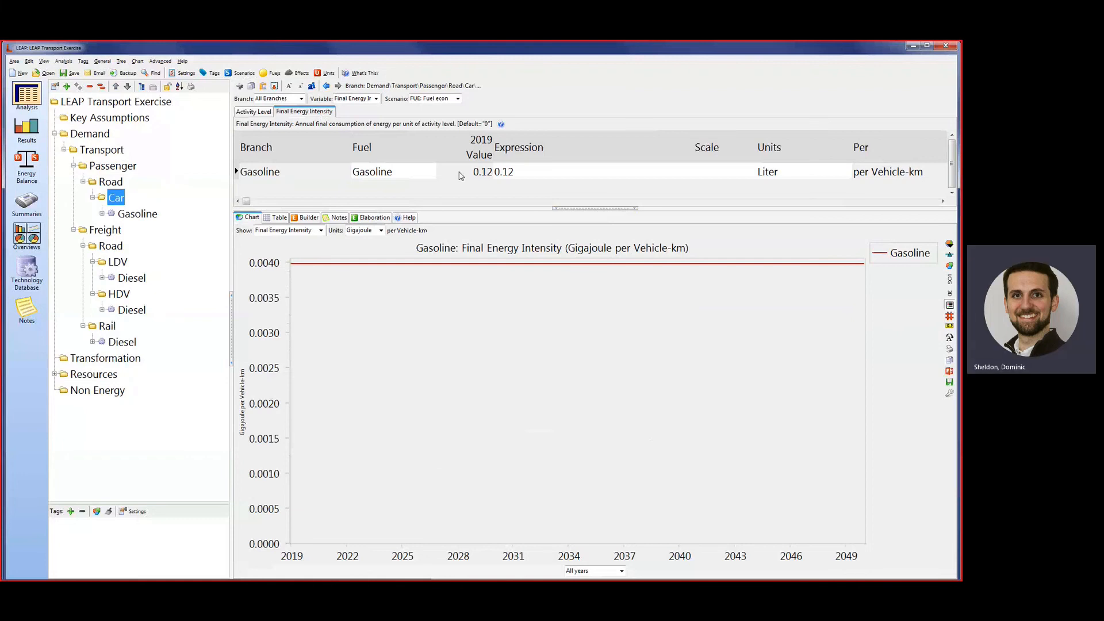
Set the car gasoline final energy intensity in the Fuel econ scenario to Interp(2030,0.12*0.9,2040,0.12*0.8,2050,0.12*0.7).
left_click(543, 166)
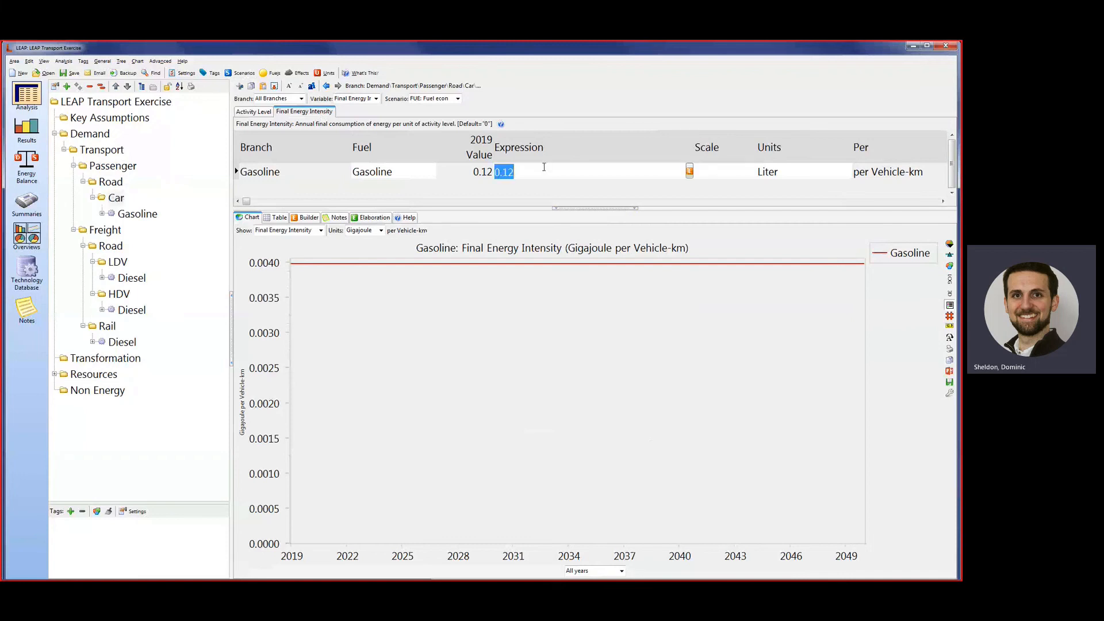
type("Interp(")
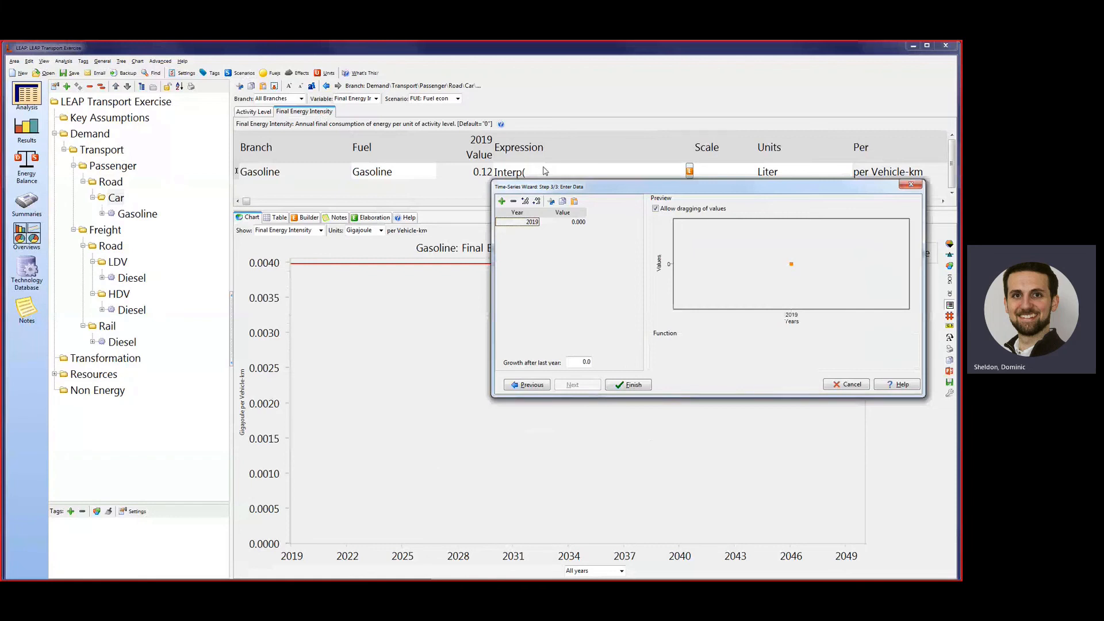
left_click(834, 385)
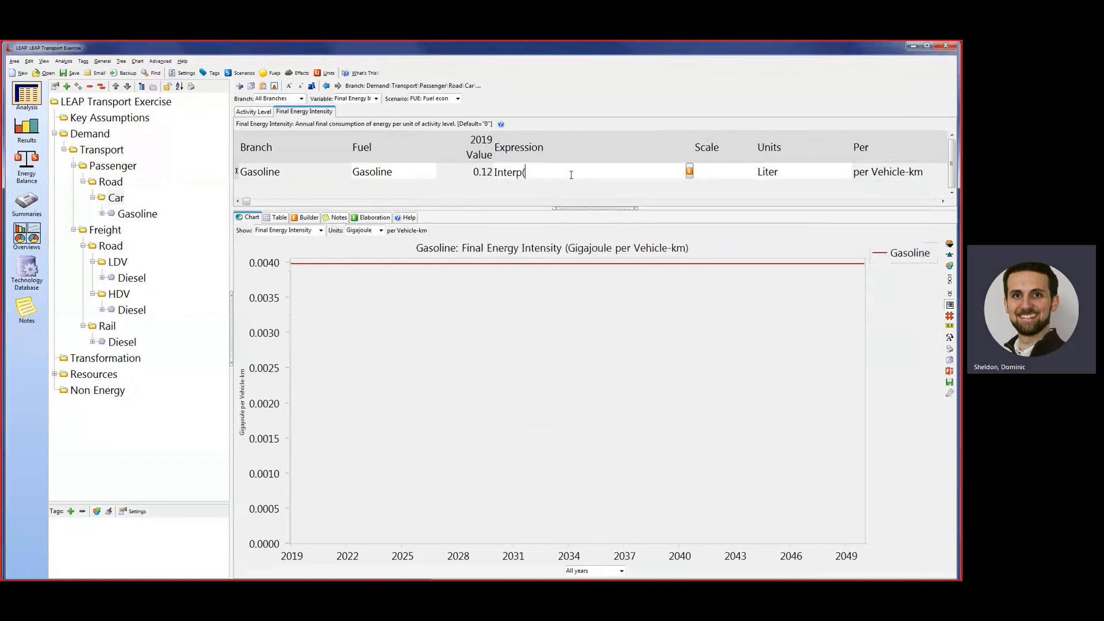
type("2030,0.12*0.9")
type(",2040,0.12*0.")
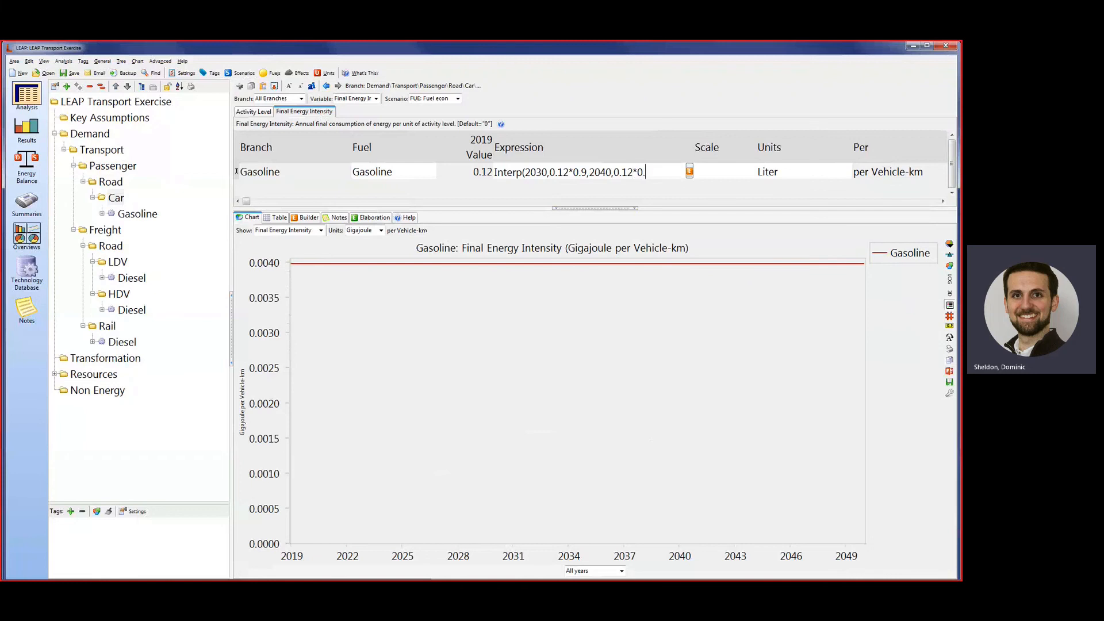
type("8,2050,0.12")
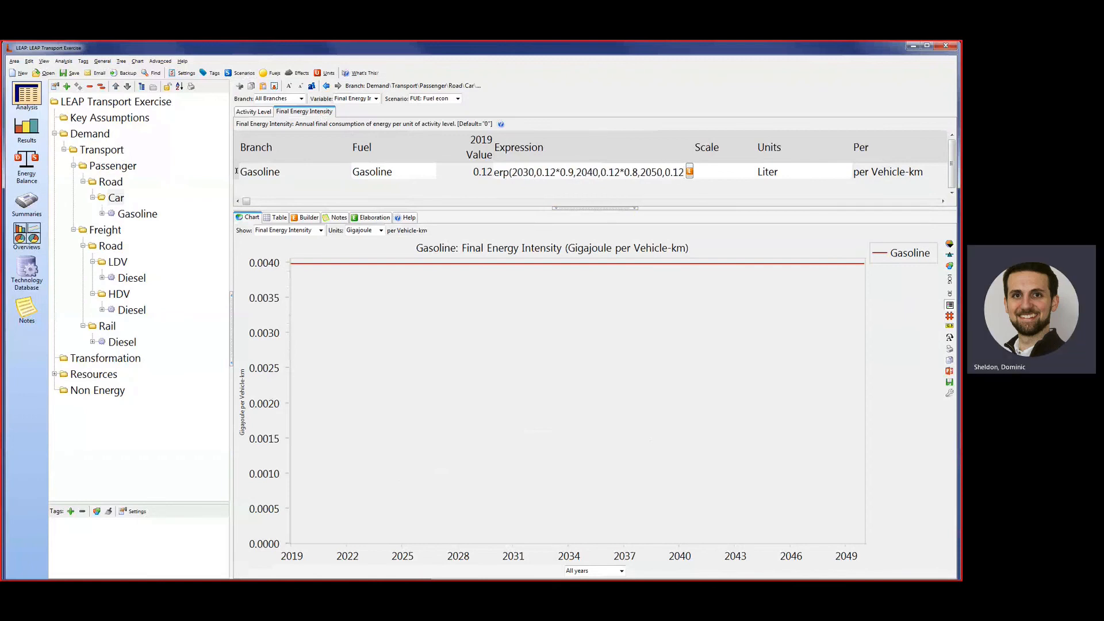
type("*0.7")
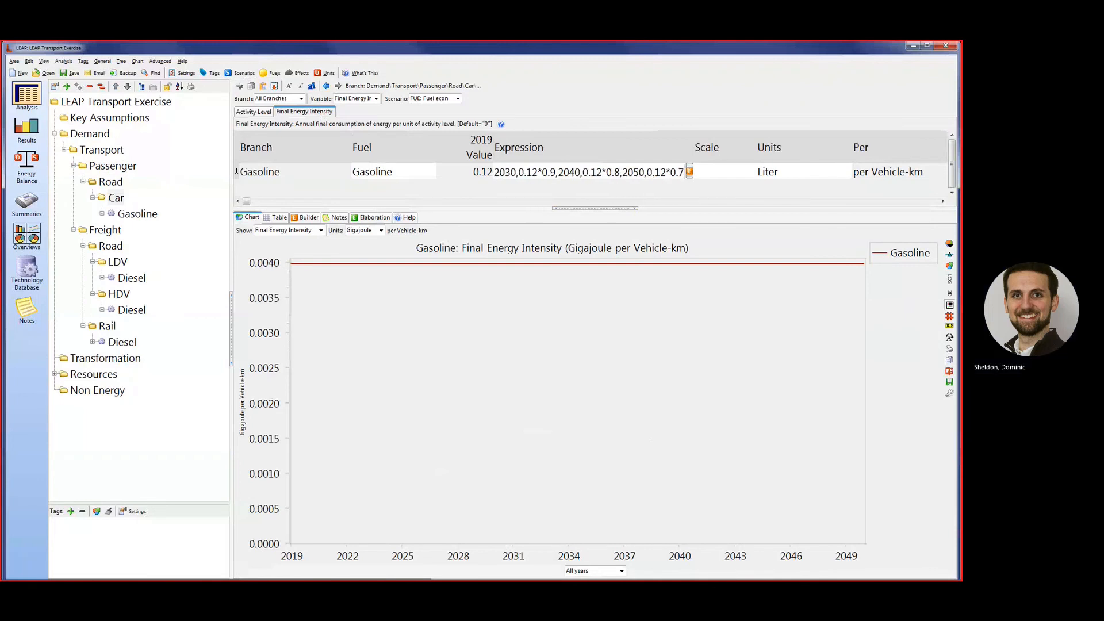
type(")")
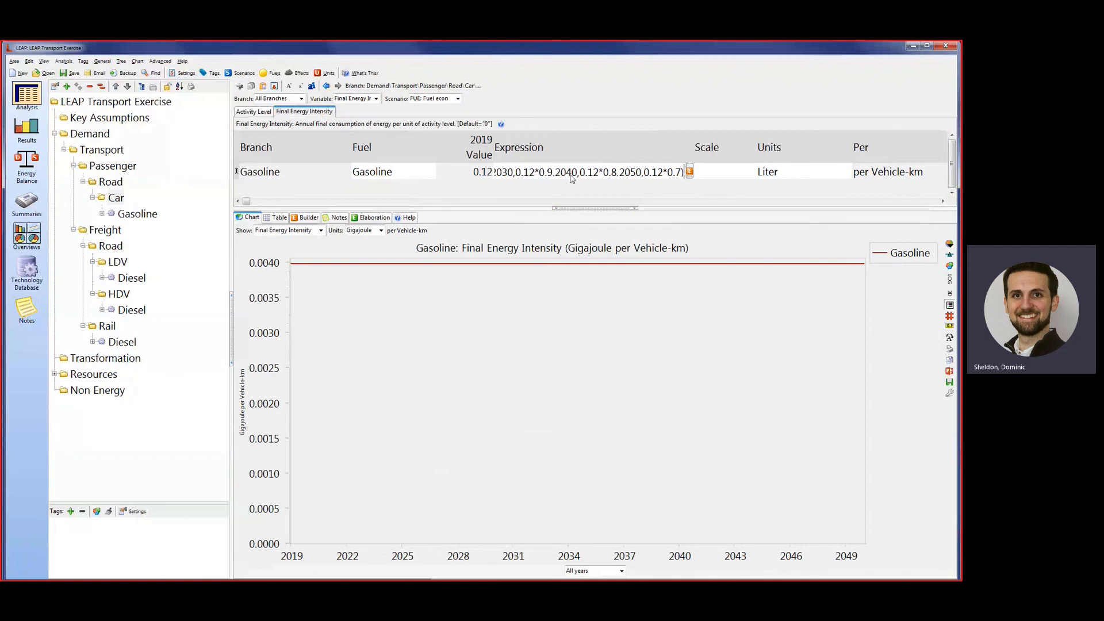
key("Return")
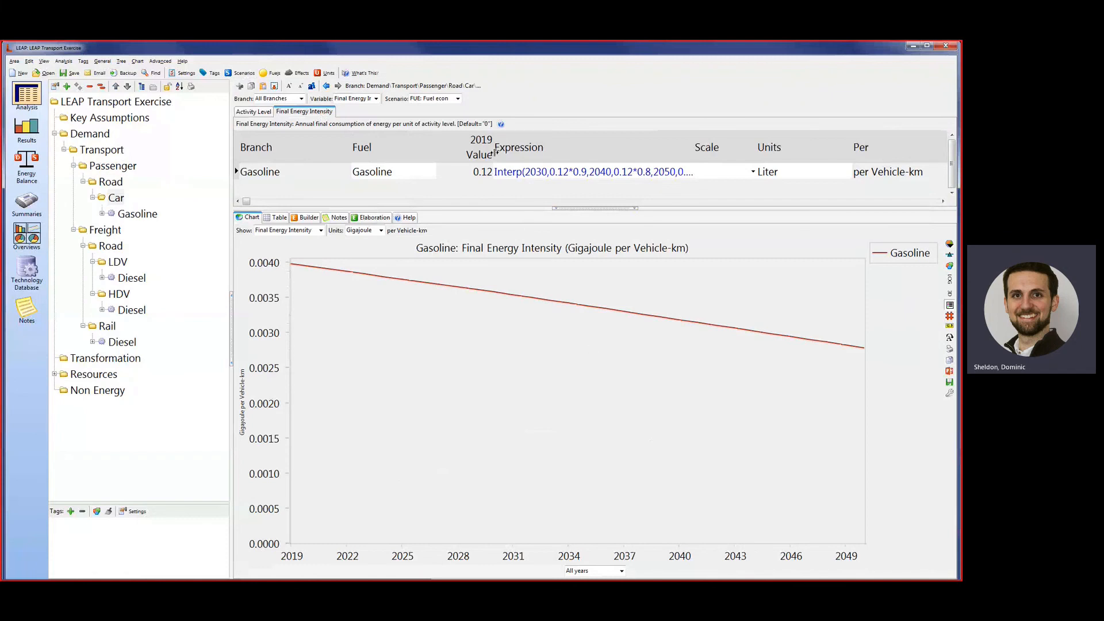
Switch to the Freight shift scenario and open the activity level of the Freight branch.
left_click(458, 99)
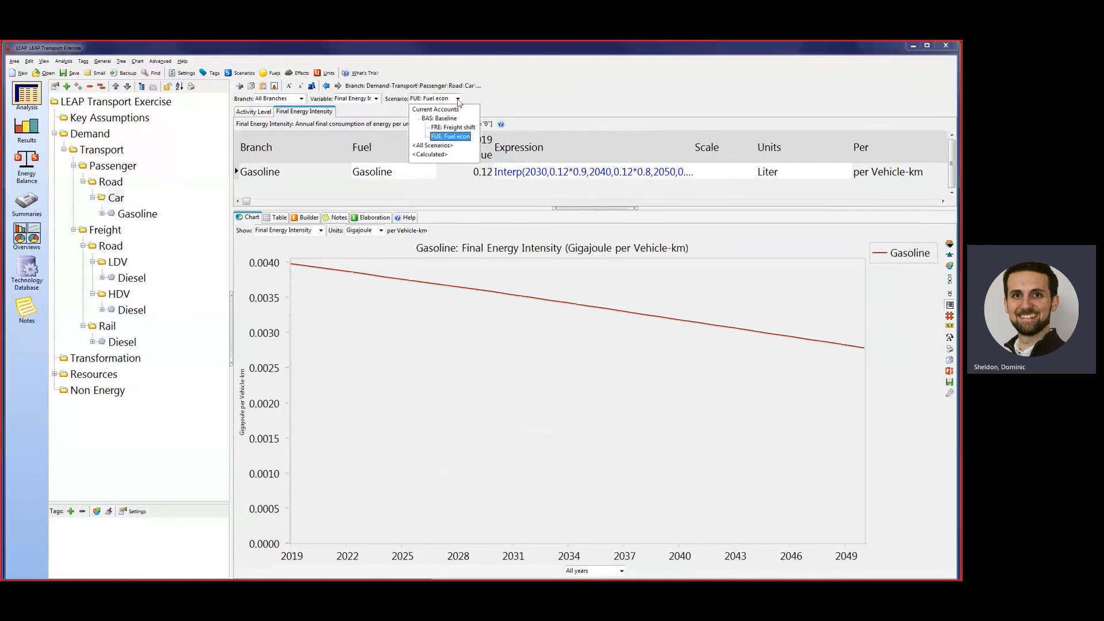
left_click(447, 129)
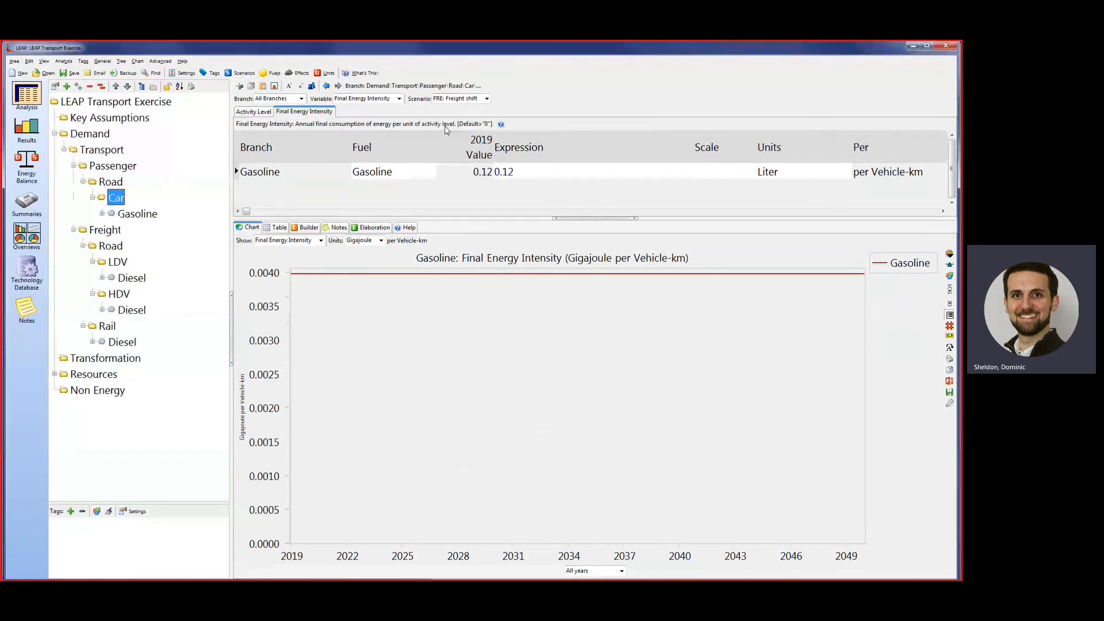
key("alt+Tab")
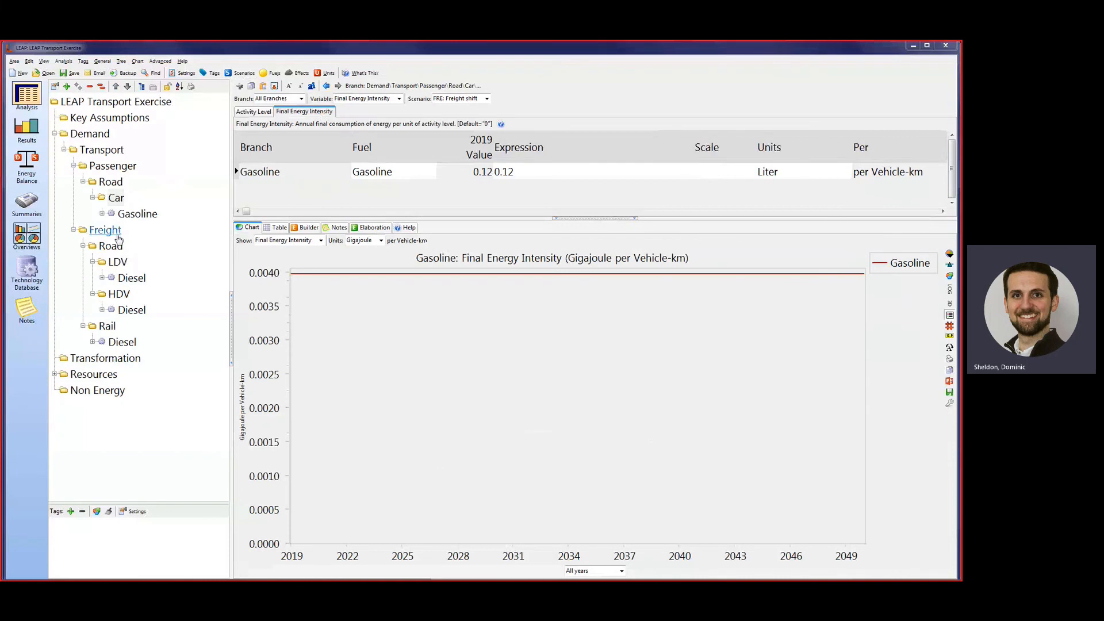
left_click(115, 233)
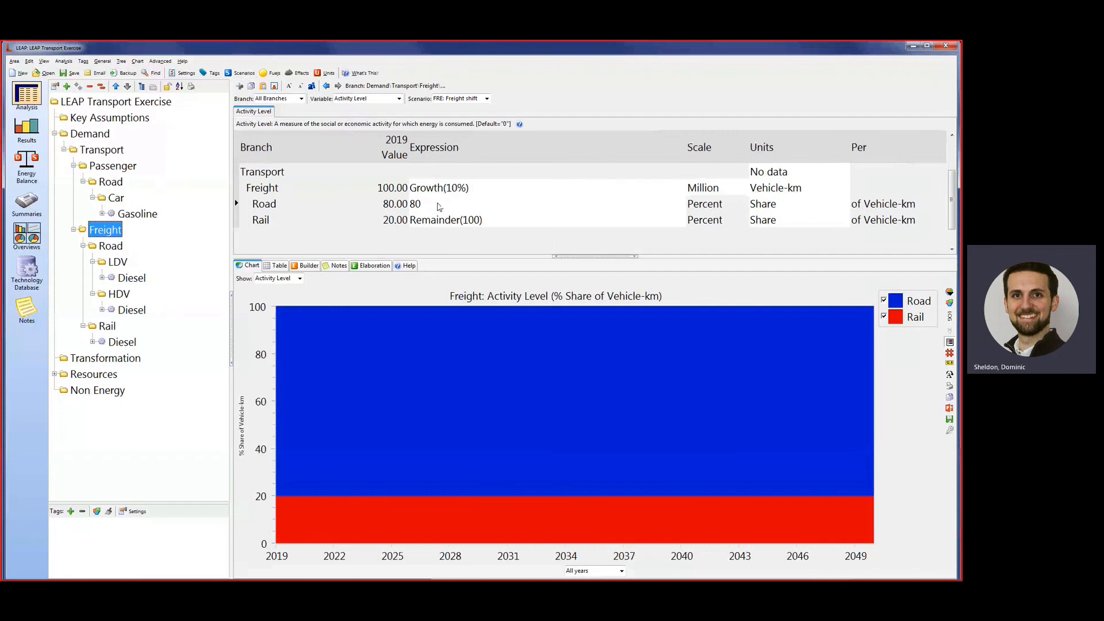
Start an Interp expression for the freight Road share and add a data point of 60 for 2030.
left_click(438, 204)
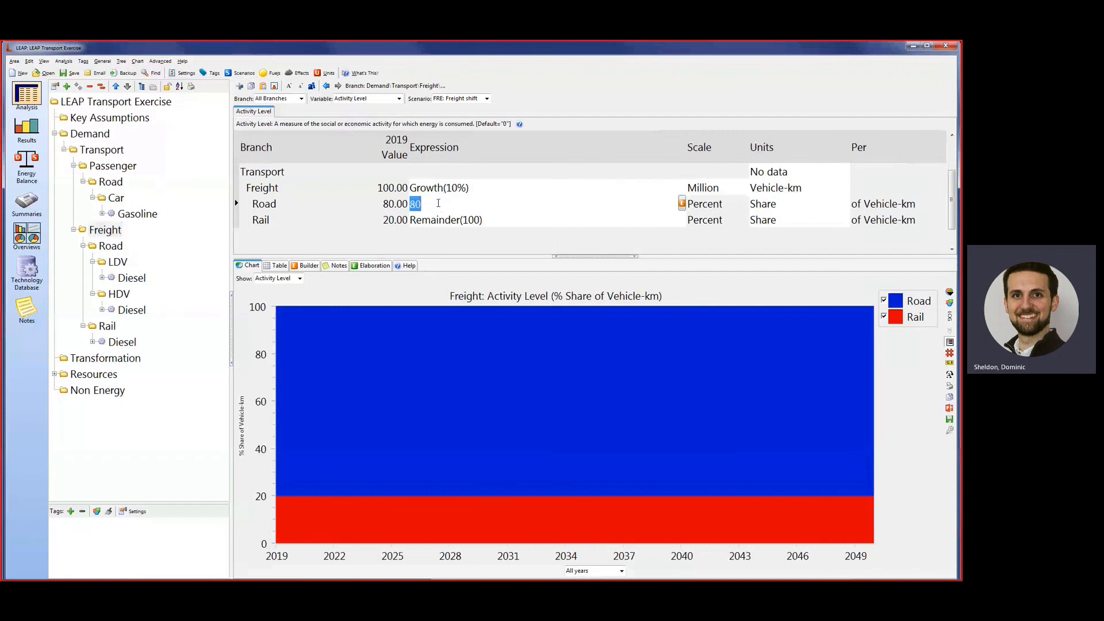
type("Interp(")
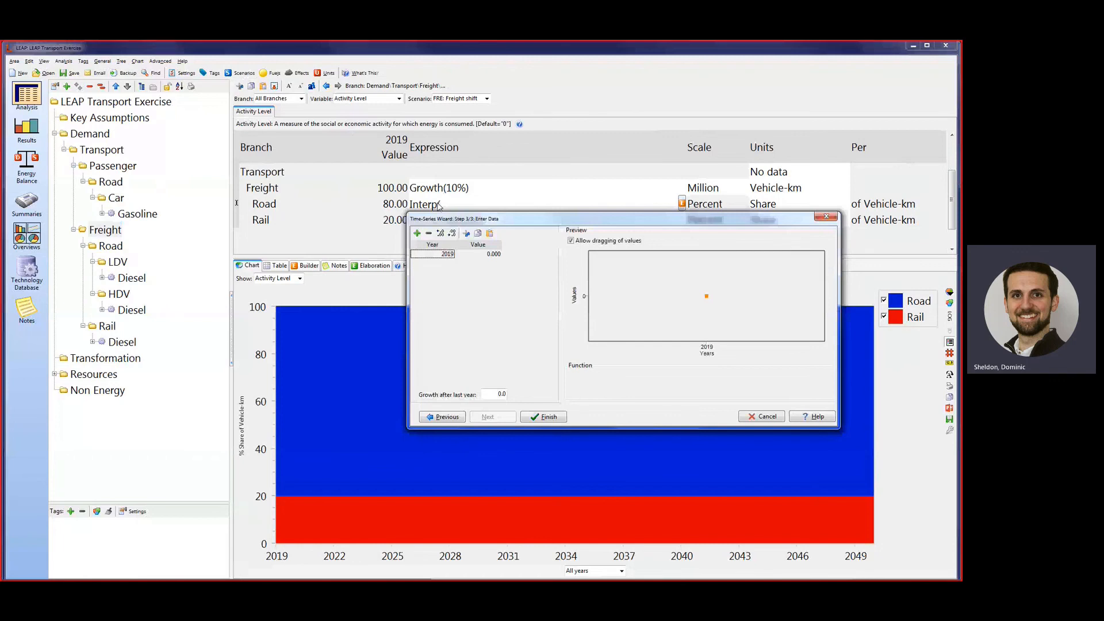
key("Down")
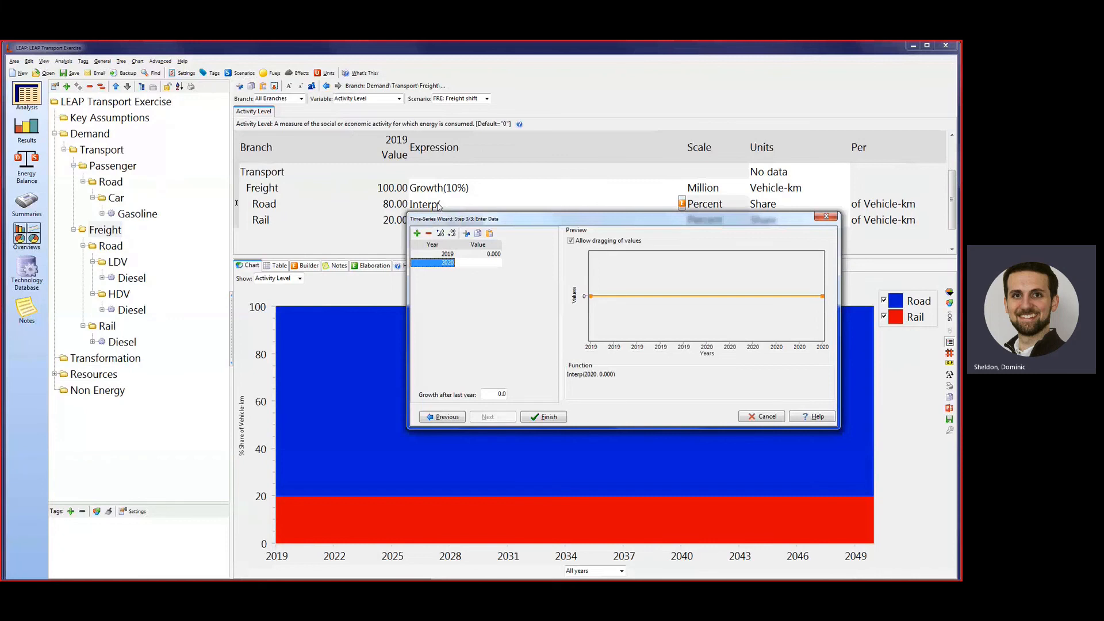
type("2030")
key("Tab")
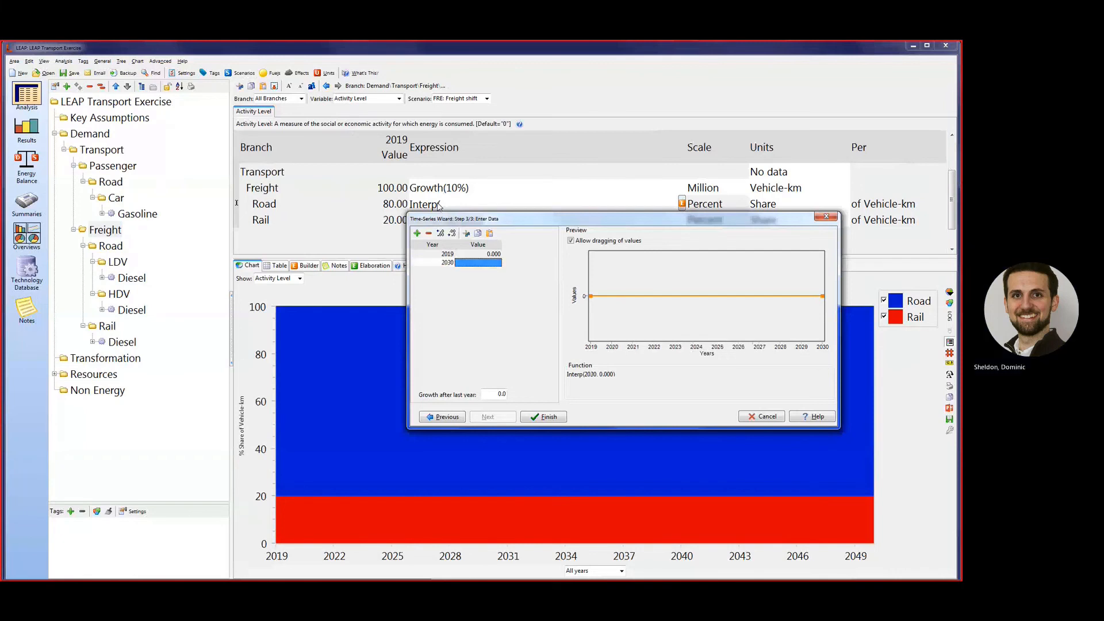
type("60")
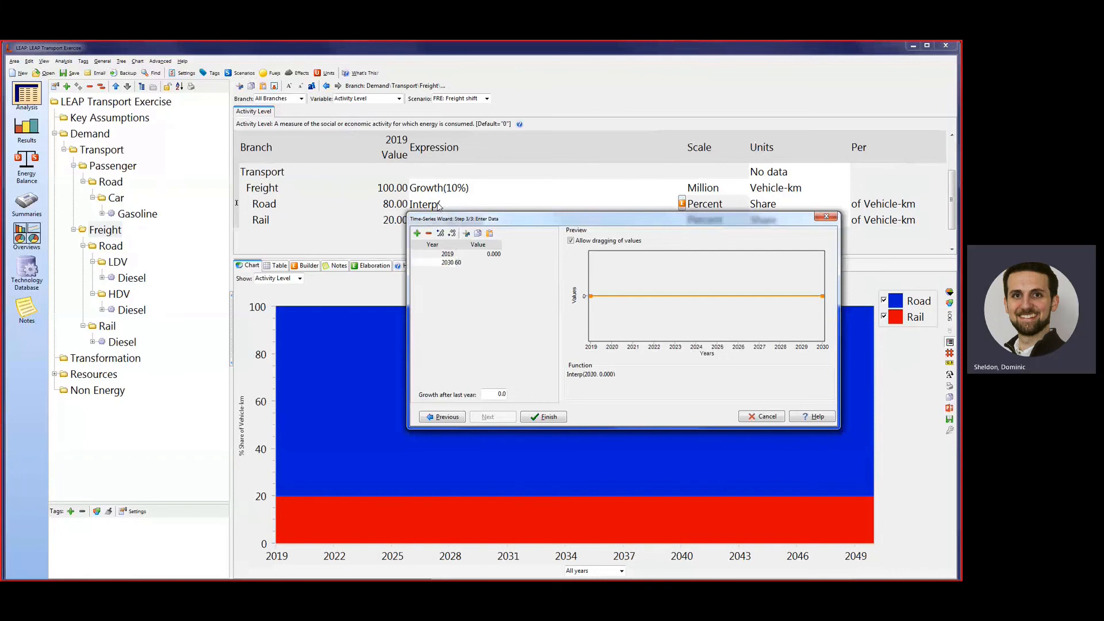
key("Tab")
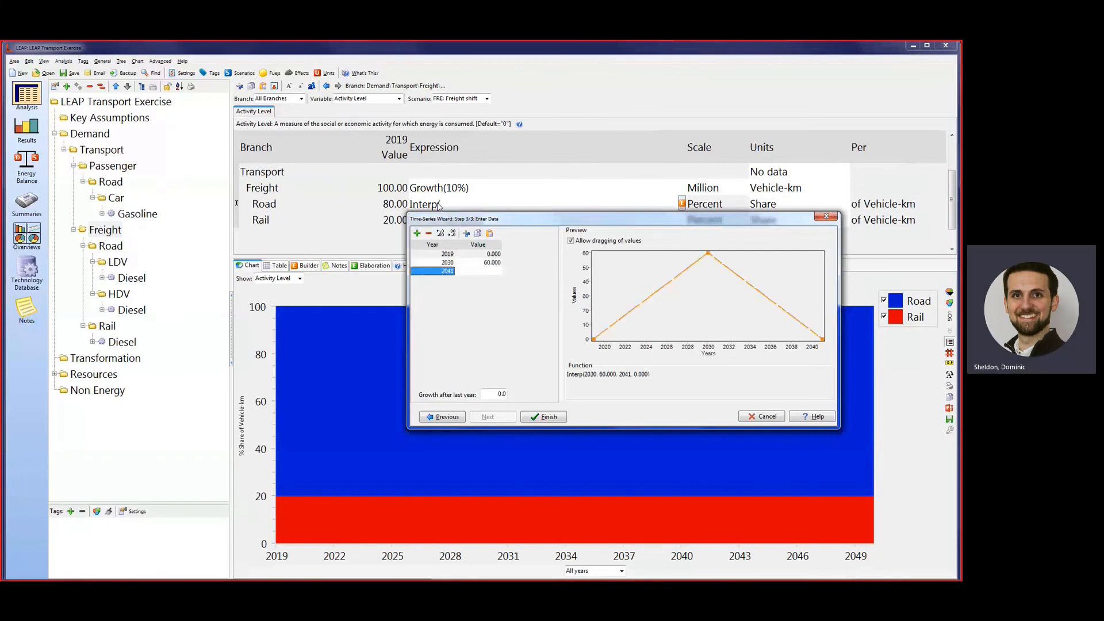
Add data points of 50 for 2040 and 40 for 2050 to the Road share interpolation and finish the wizard.
type("2040")
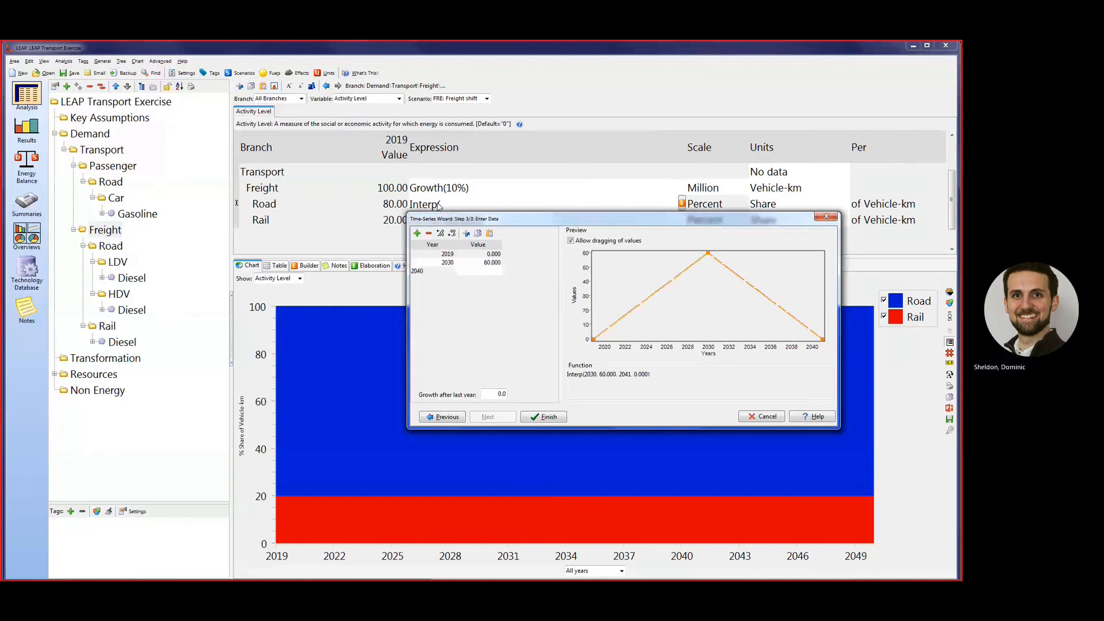
key("Tab")
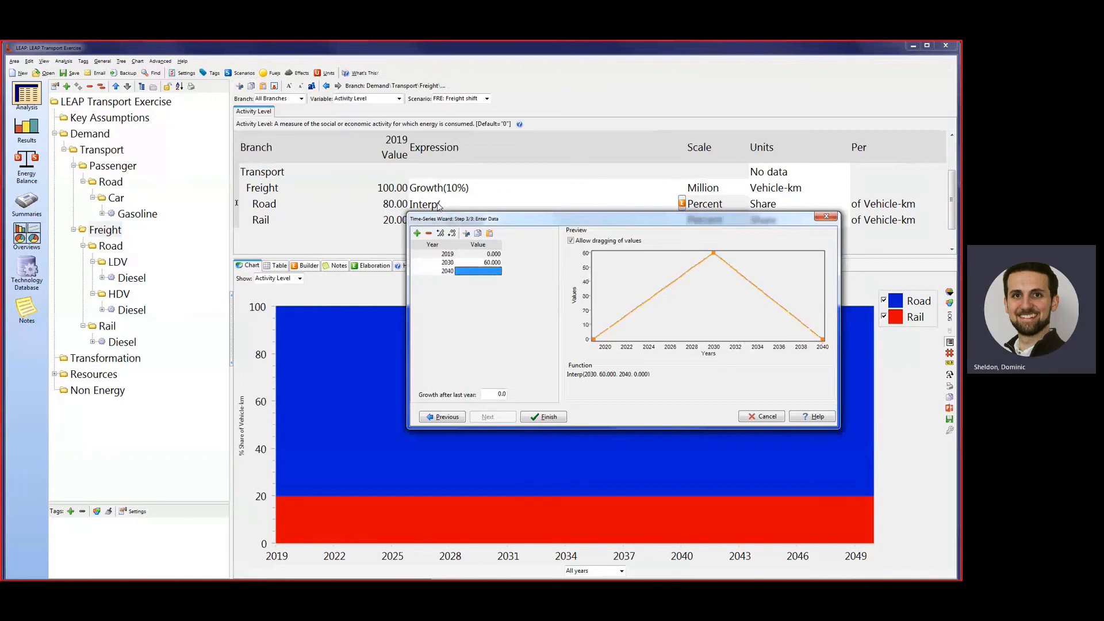
type("50")
key("Tab")
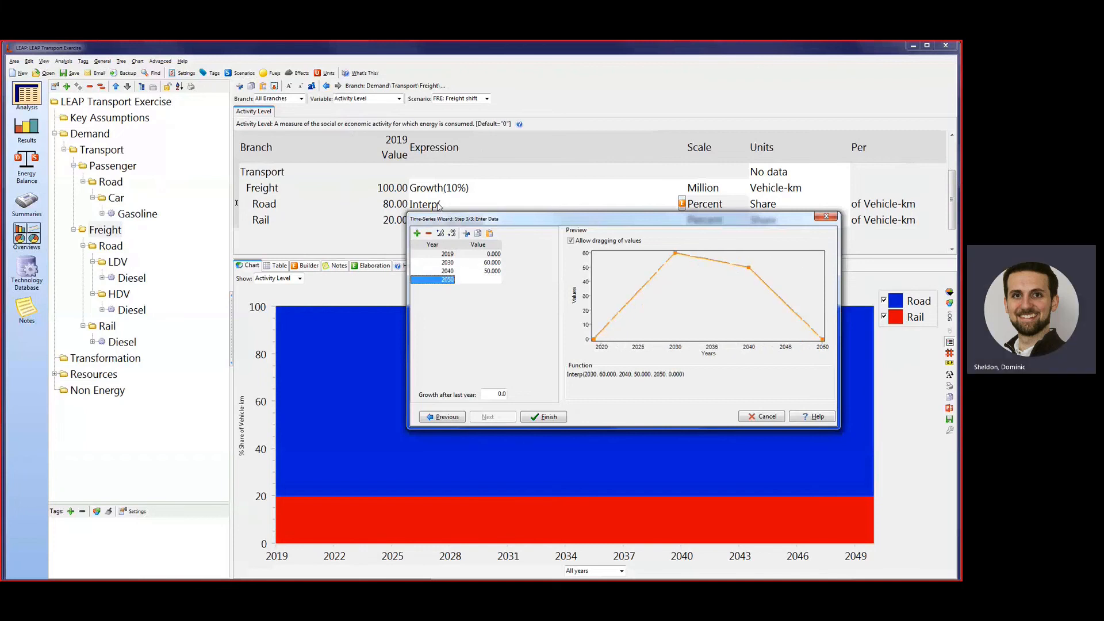
key("Tab")
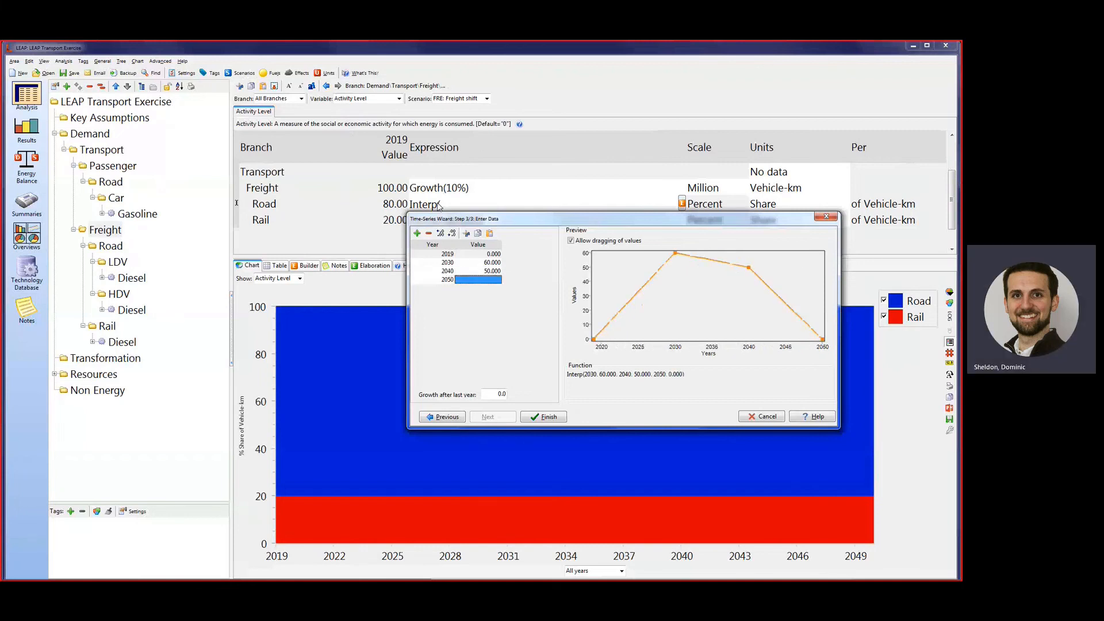
type("40")
left_click(555, 419)
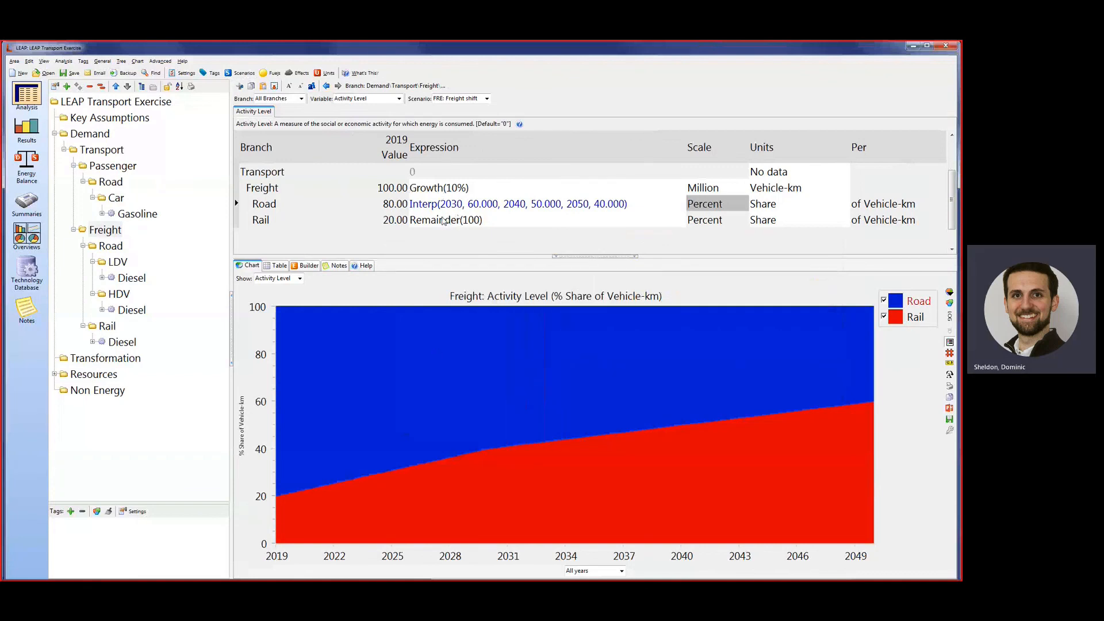
left_click(444, 218)
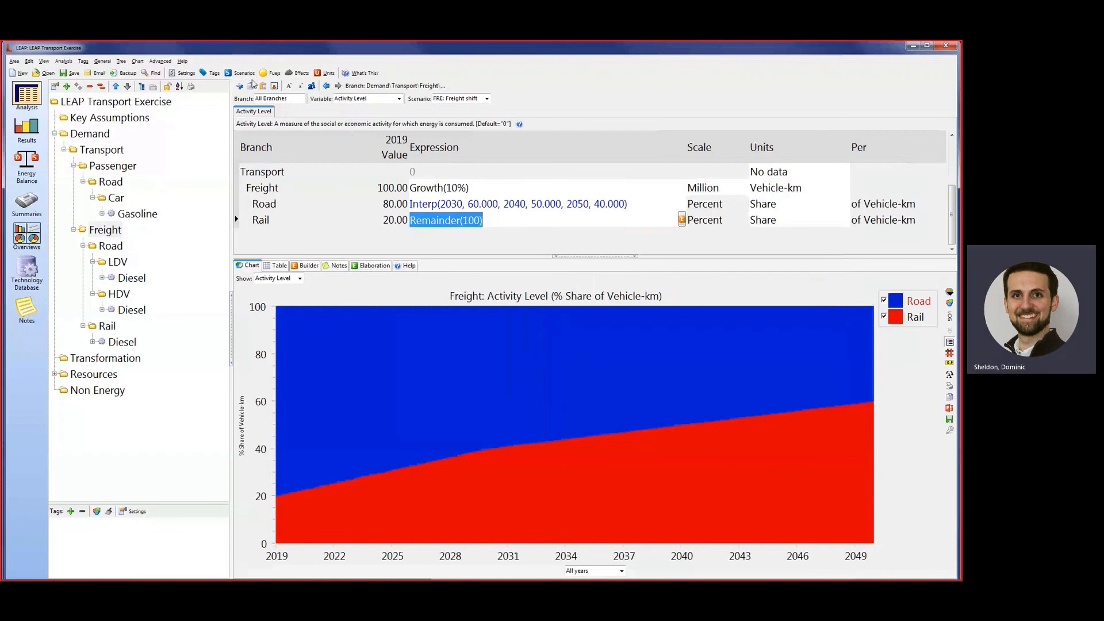
Add a scenario named Aggregate mitigation under the Baseline scenario.
left_click(244, 74)
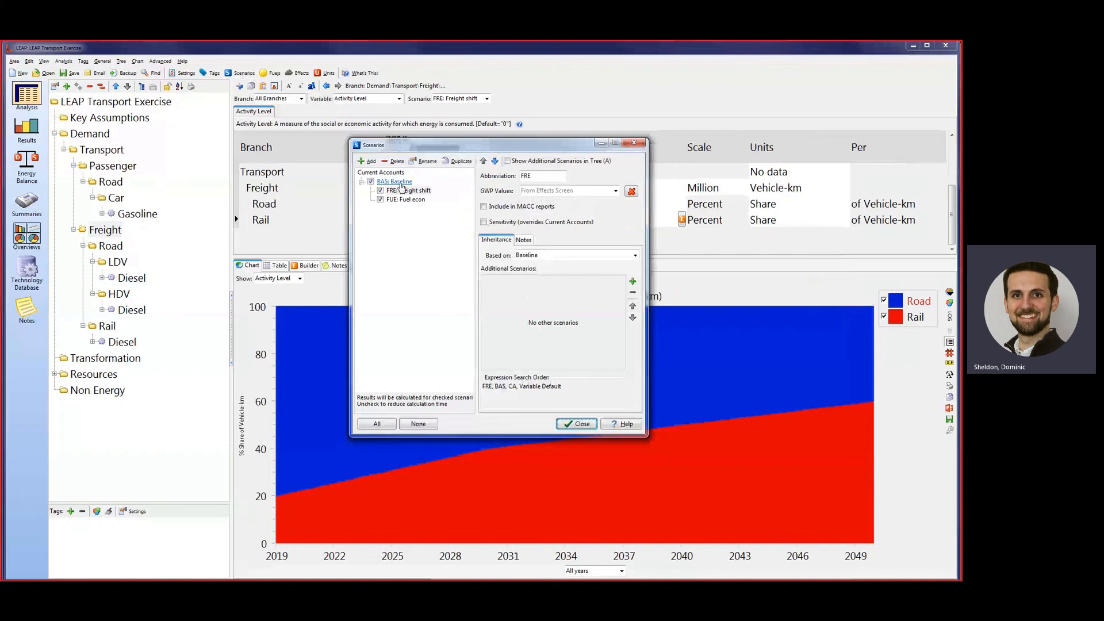
right_click(401, 183)
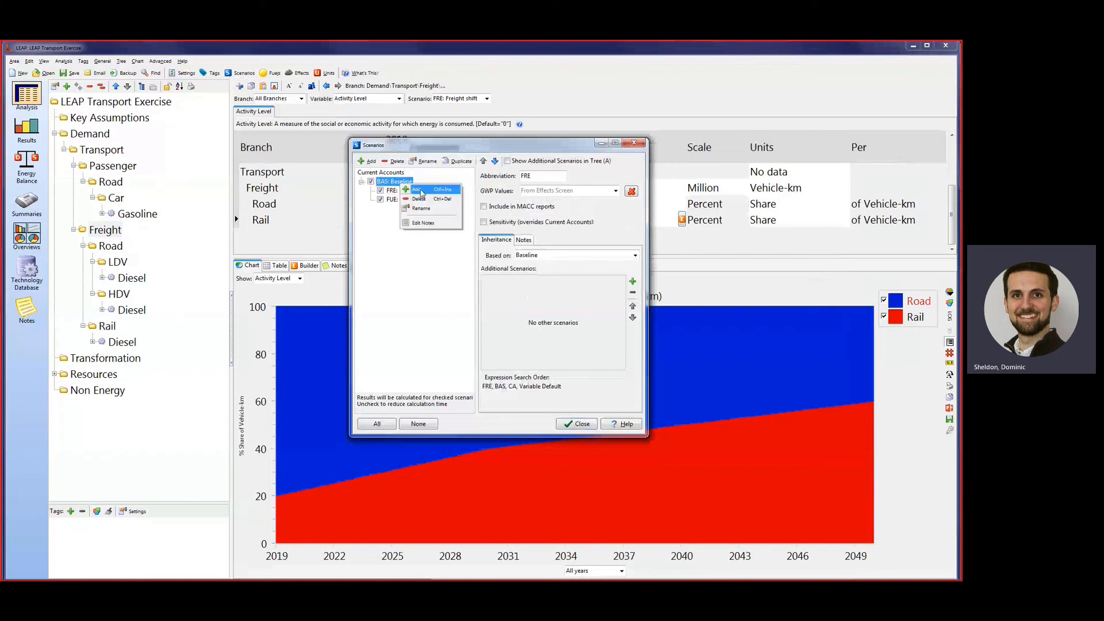
left_click(422, 190)
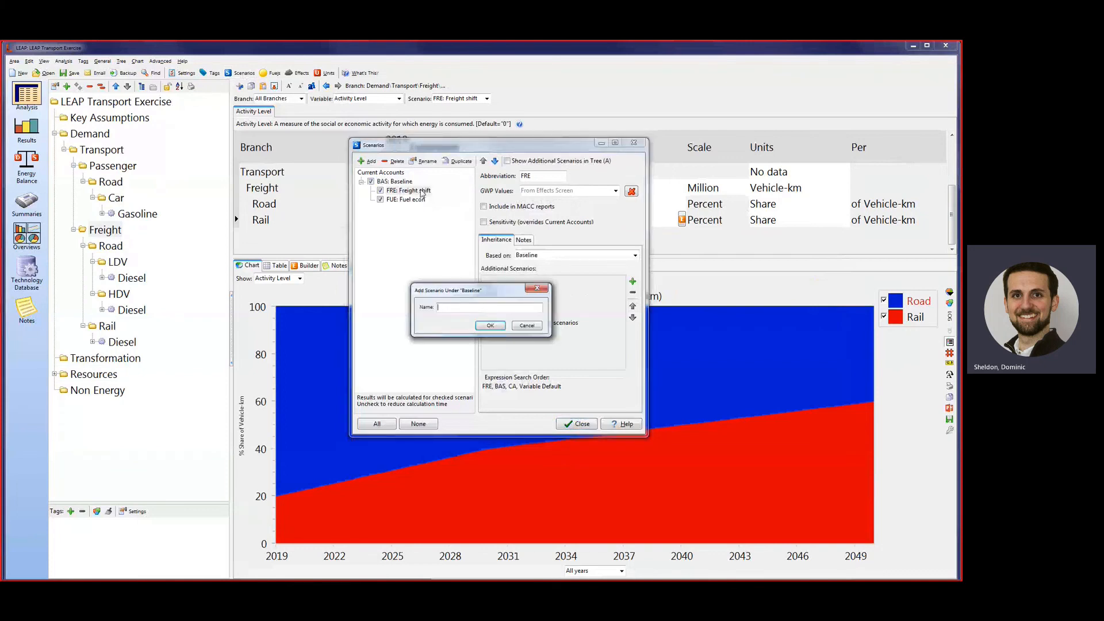
type("Aggregate mitigation")
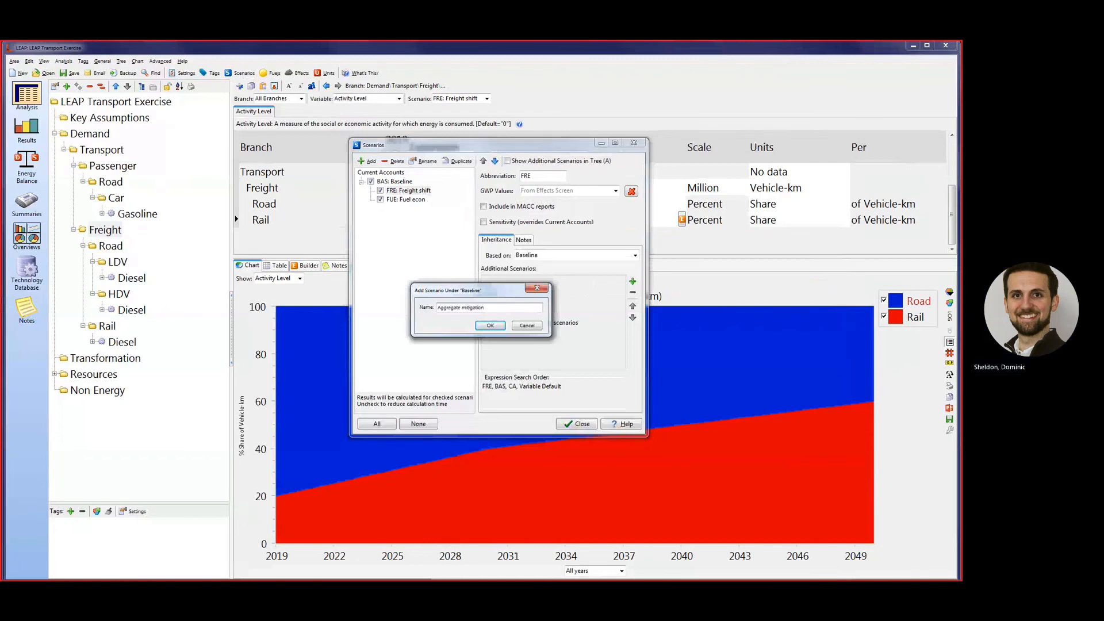
key("Return")
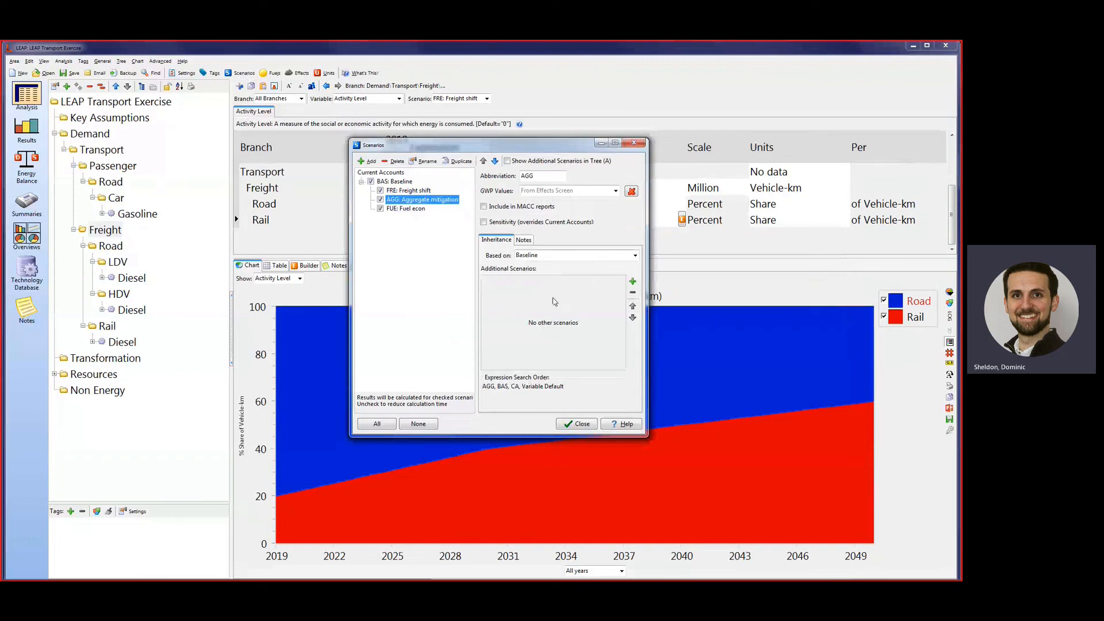
Include Freight shift and Fuel econ as additional inherited scenarios of Aggregate mitigation and close the scenario manager.
left_click(632, 282)
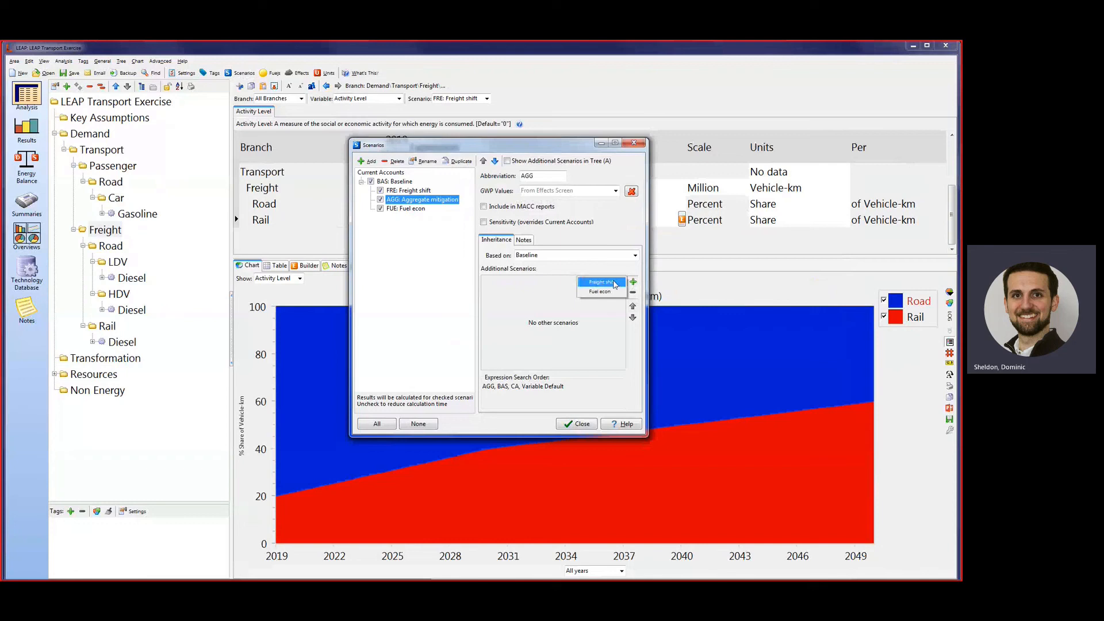
left_click(615, 284)
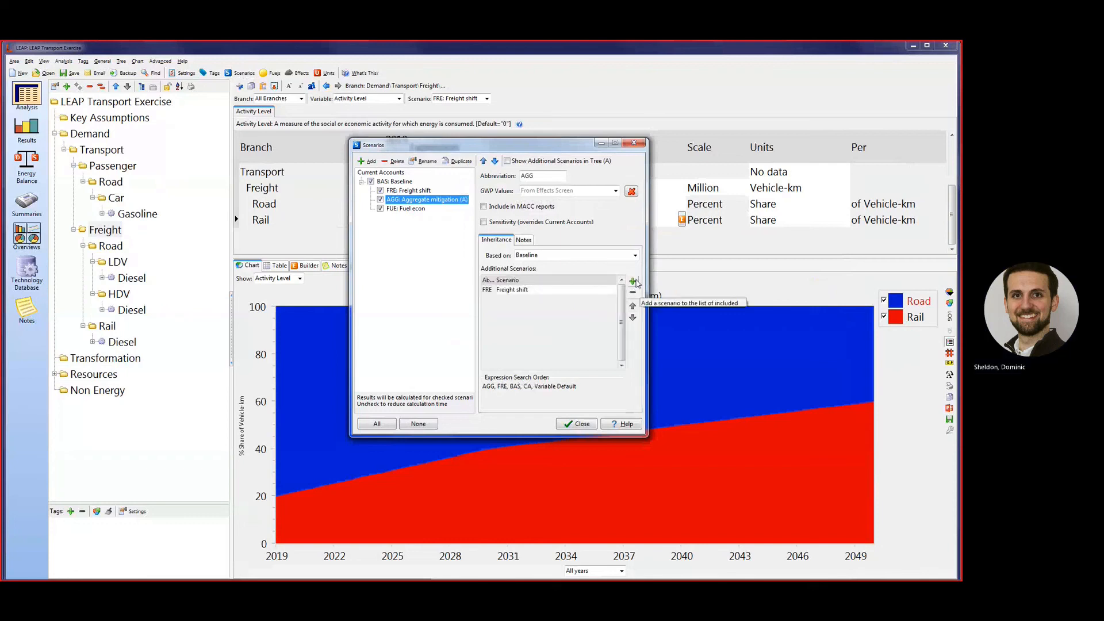
left_click(611, 283)
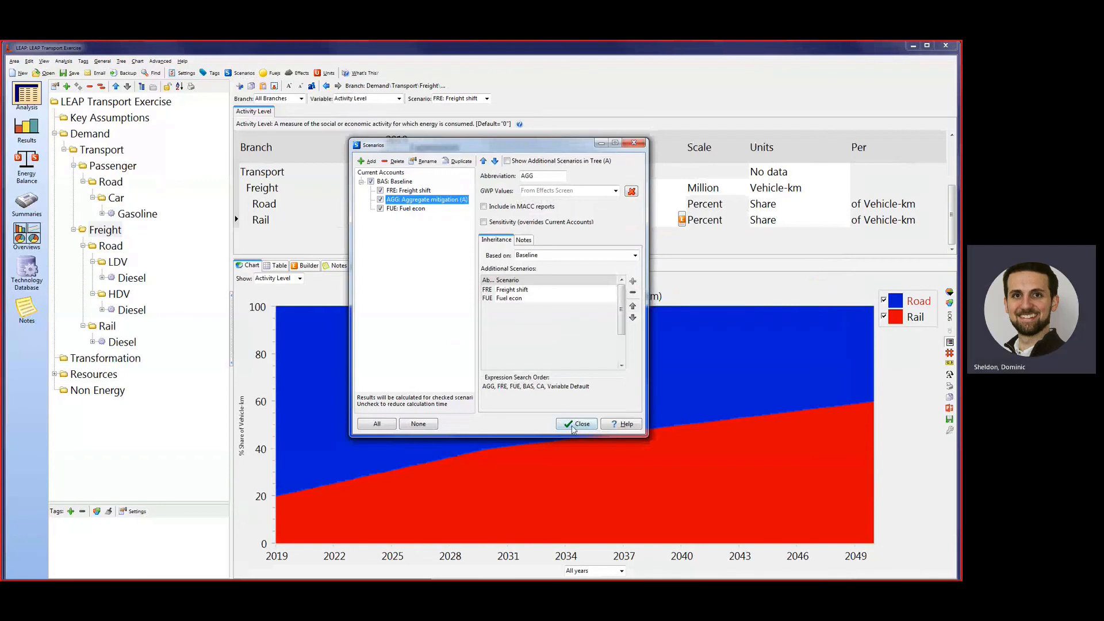
left_click(577, 424)
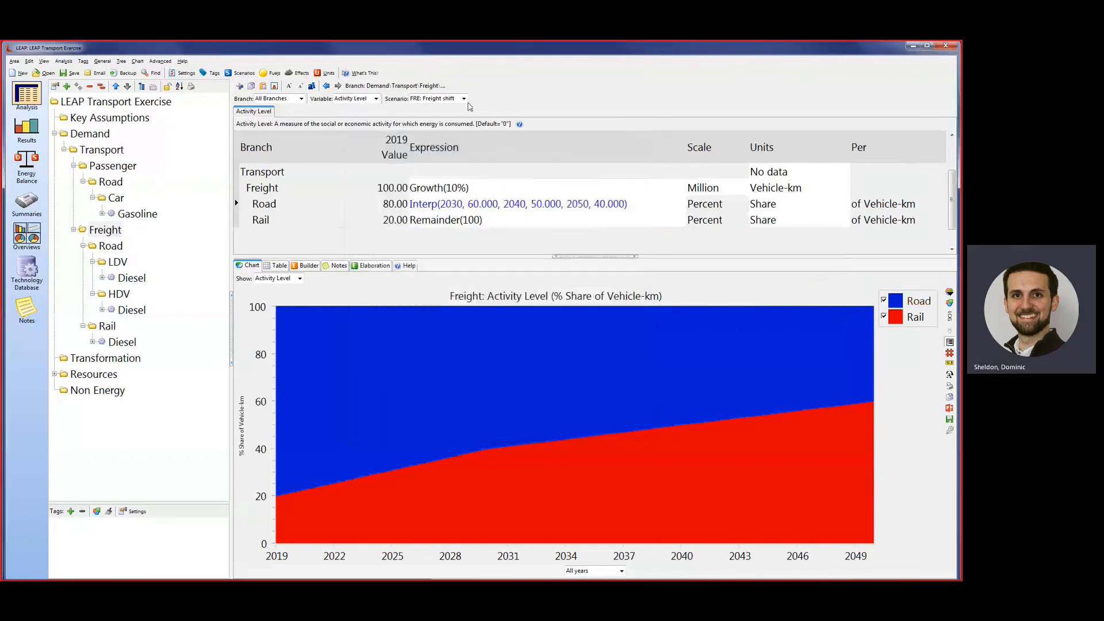
left_click(463, 99)
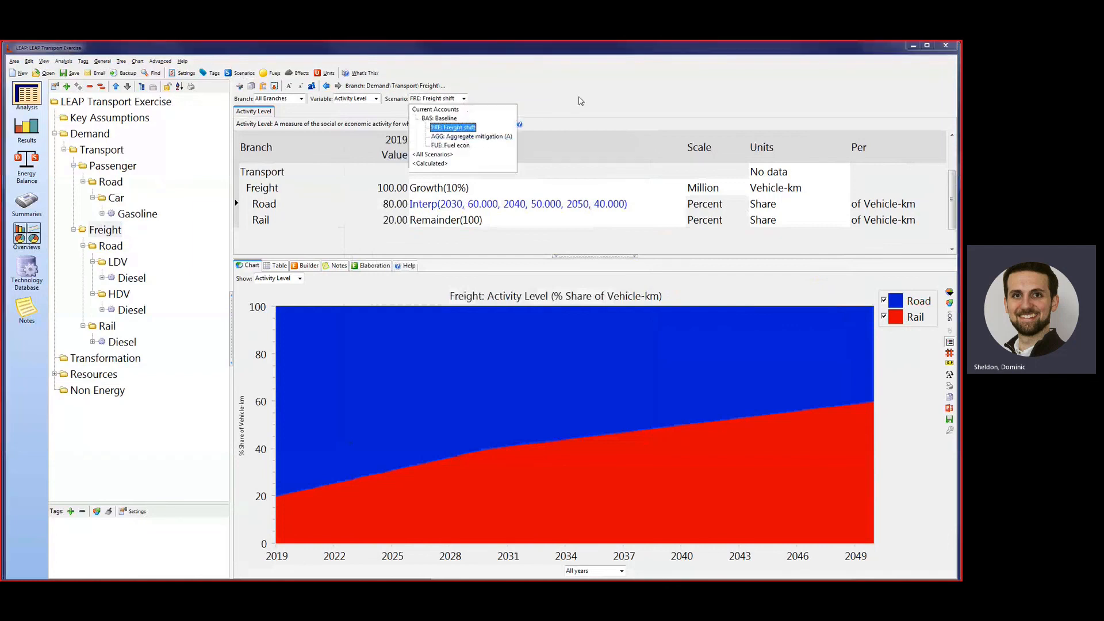
left_click(580, 100)
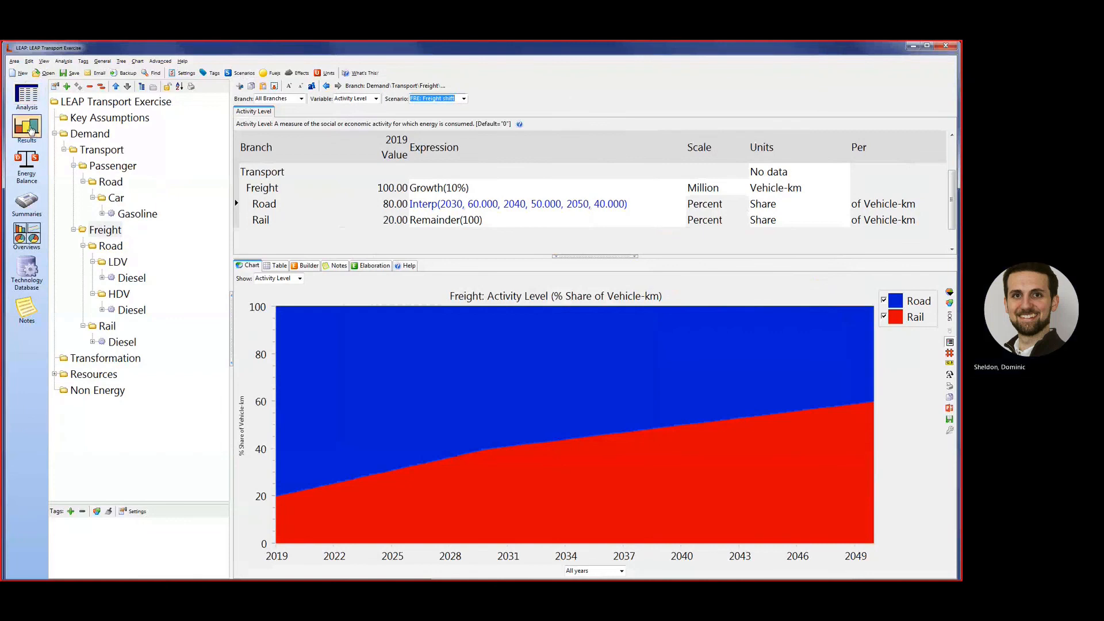
Show the results chart for Energy Demand Final Units without any scenario comparison.
left_click(26, 126)
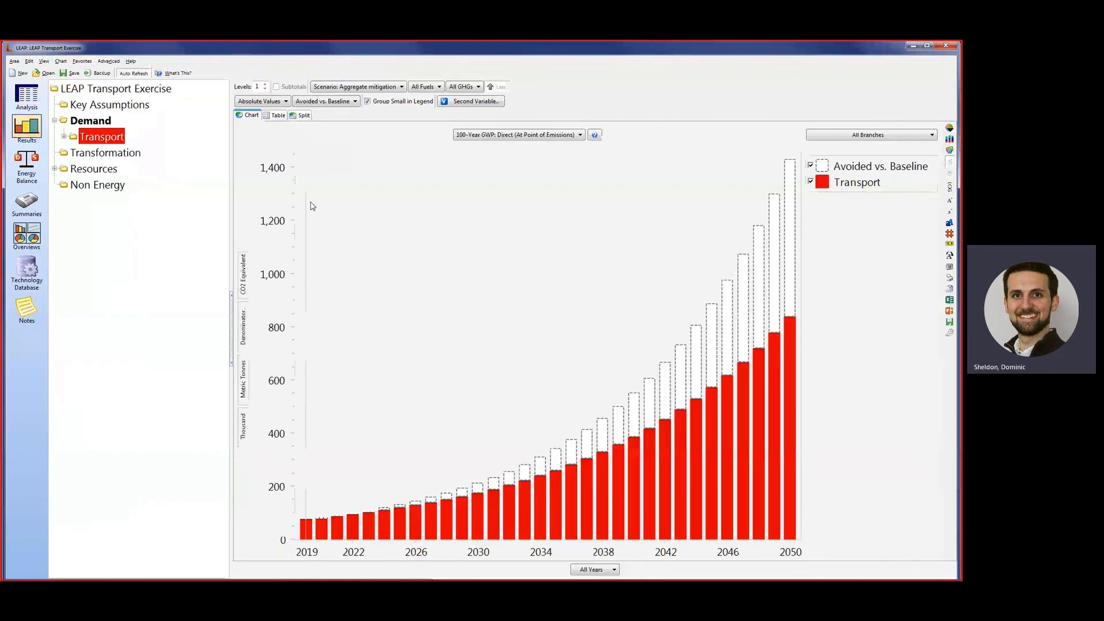
left_click(549, 137)
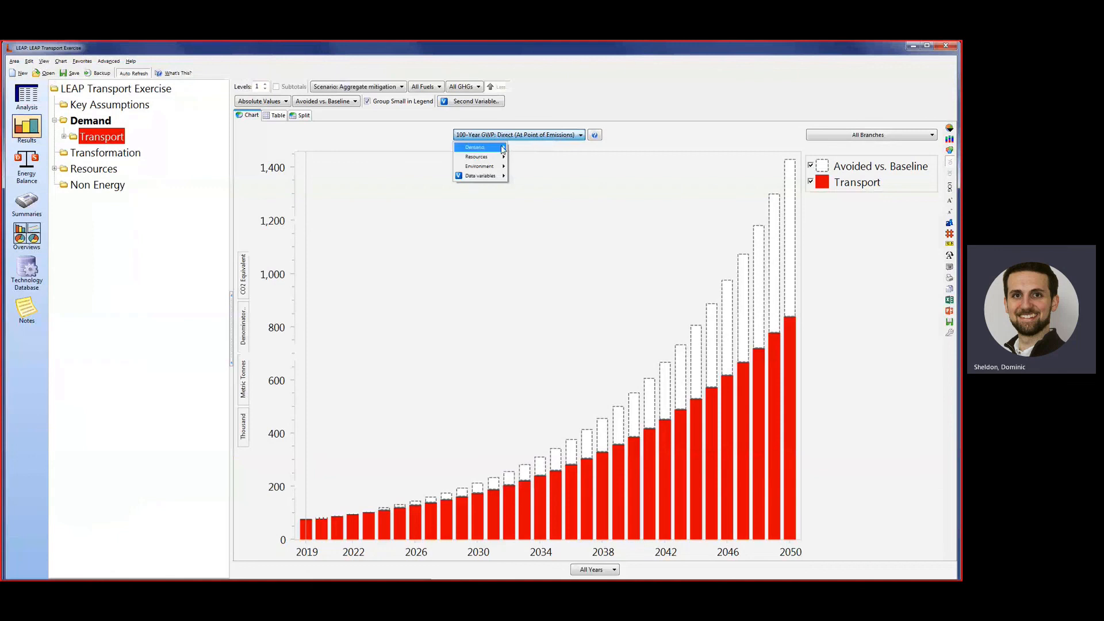
left_click(527, 148)
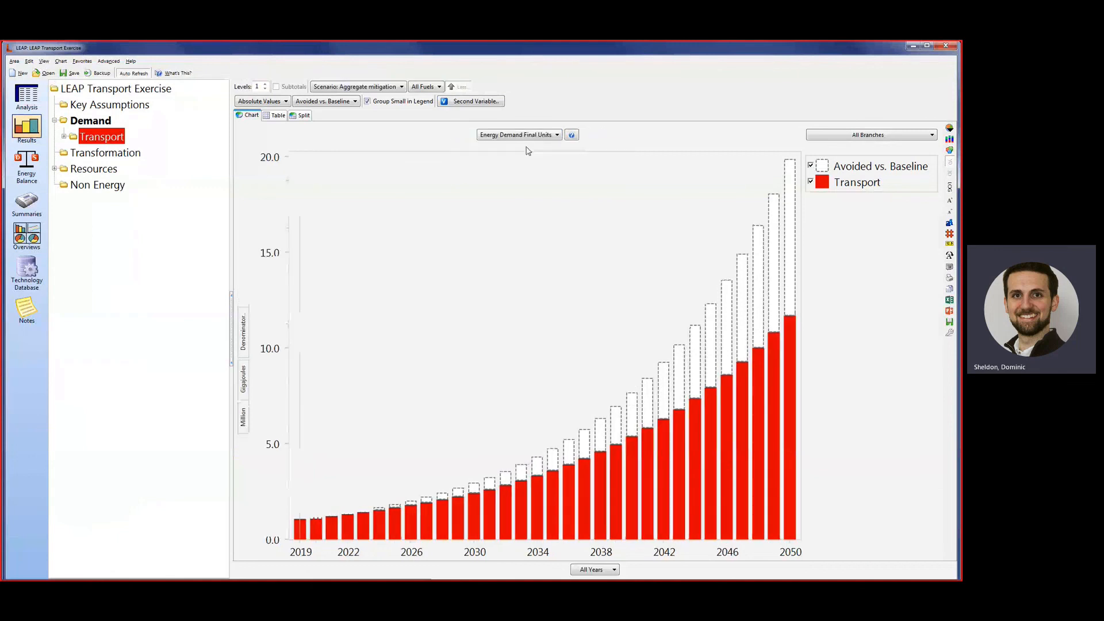
left_click(345, 101)
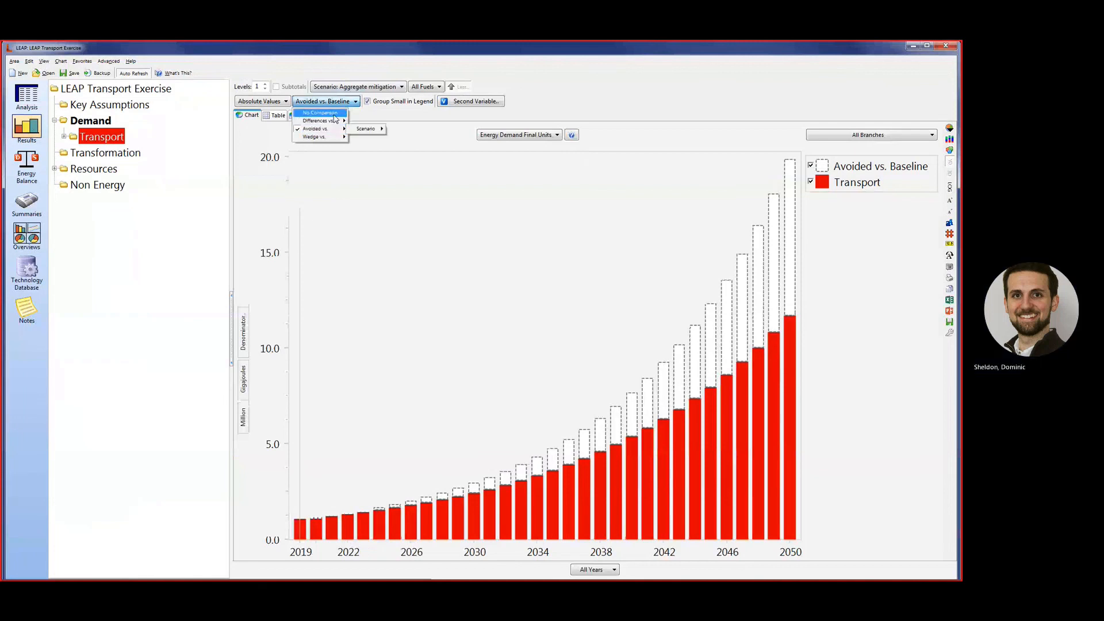
left_click(319, 113)
View the final energy demand chart for the Baseline, Freight shift and Aggregate mitigation scenarios in turn.
left_click(362, 87)
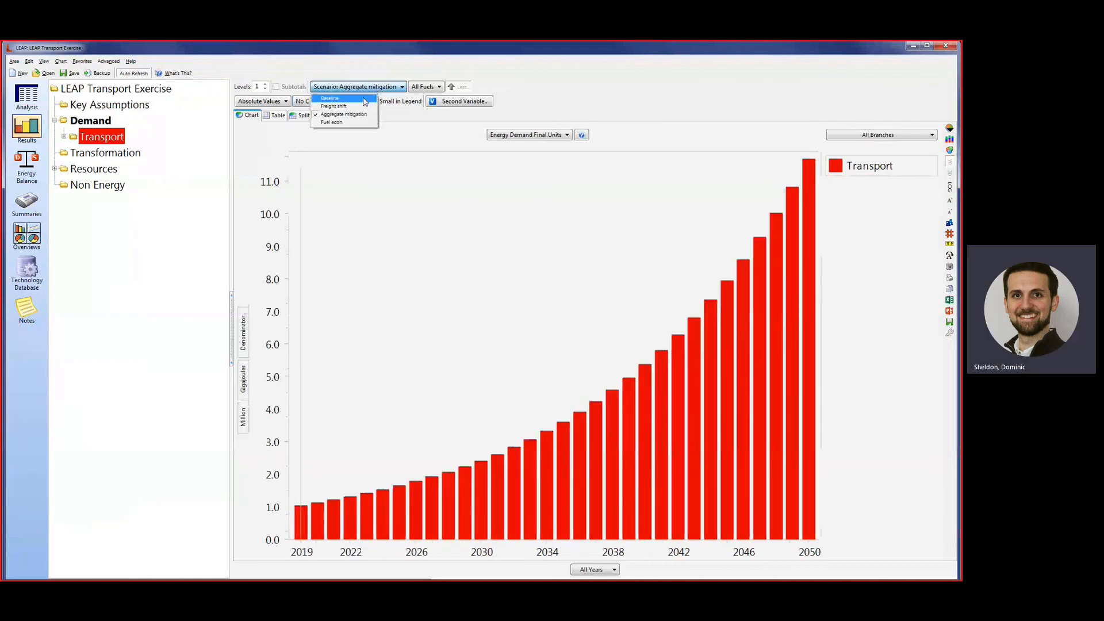
left_click(365, 98)
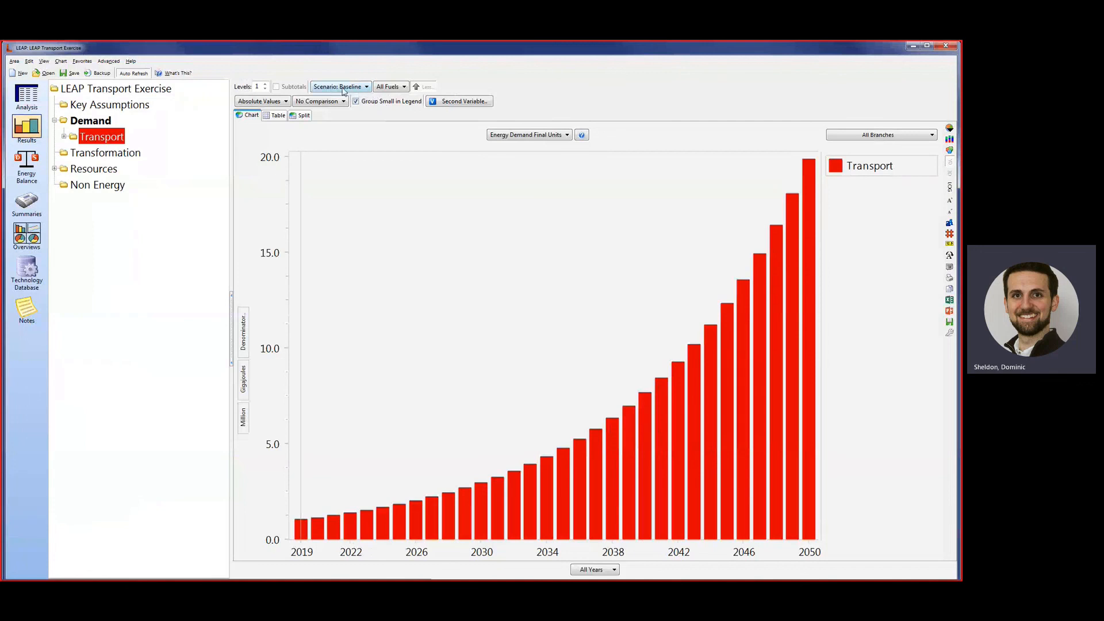
left_click(367, 88)
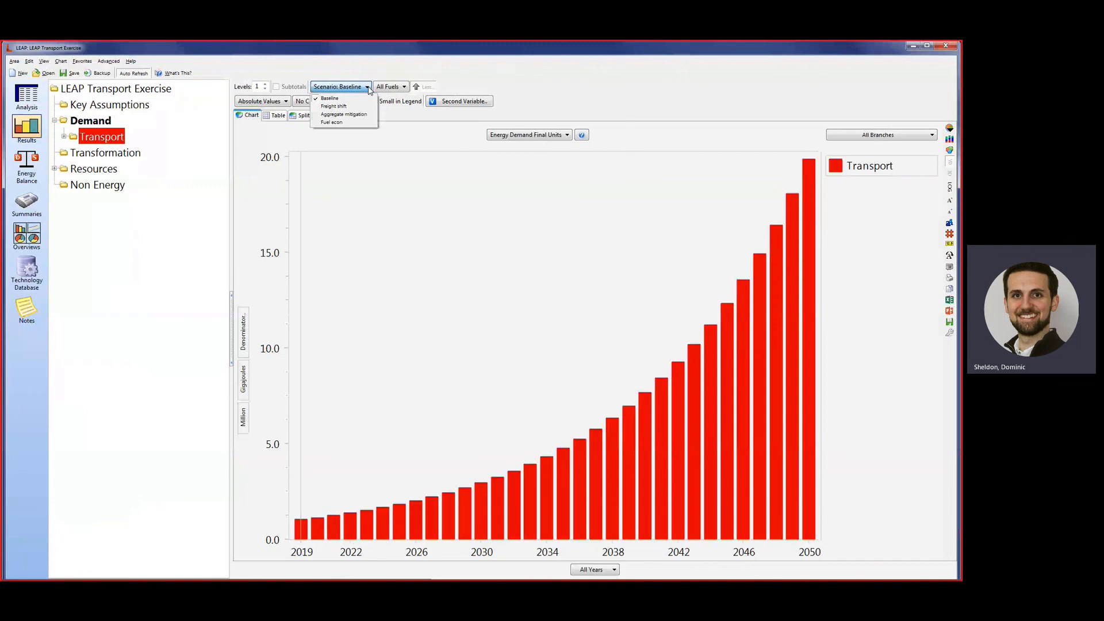
left_click(359, 106)
left_click(368, 87)
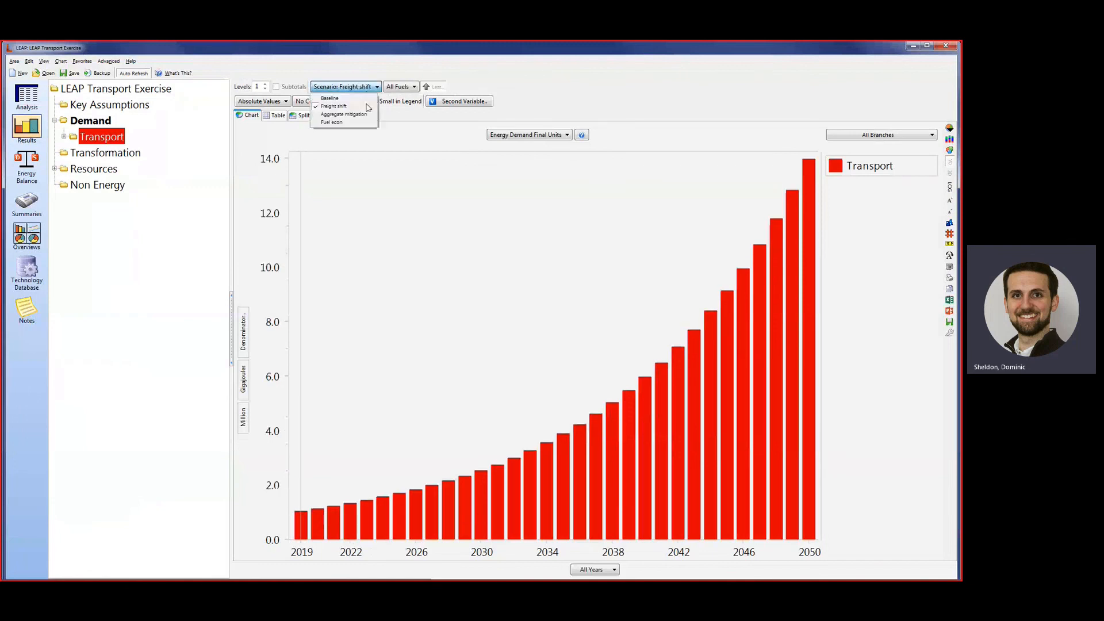
left_click(362, 114)
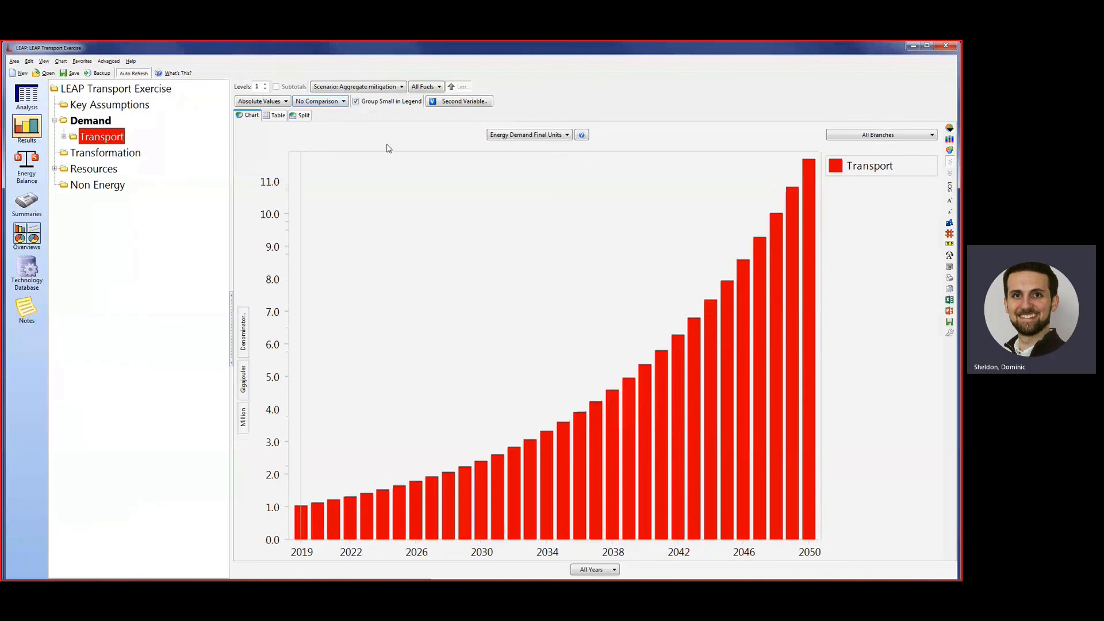
Compare Aggregate mitigation as Avoided vs. the Baseline scenario and chart 100-Year GWP: Direct (At Point of Emissions).
left_click(343, 103)
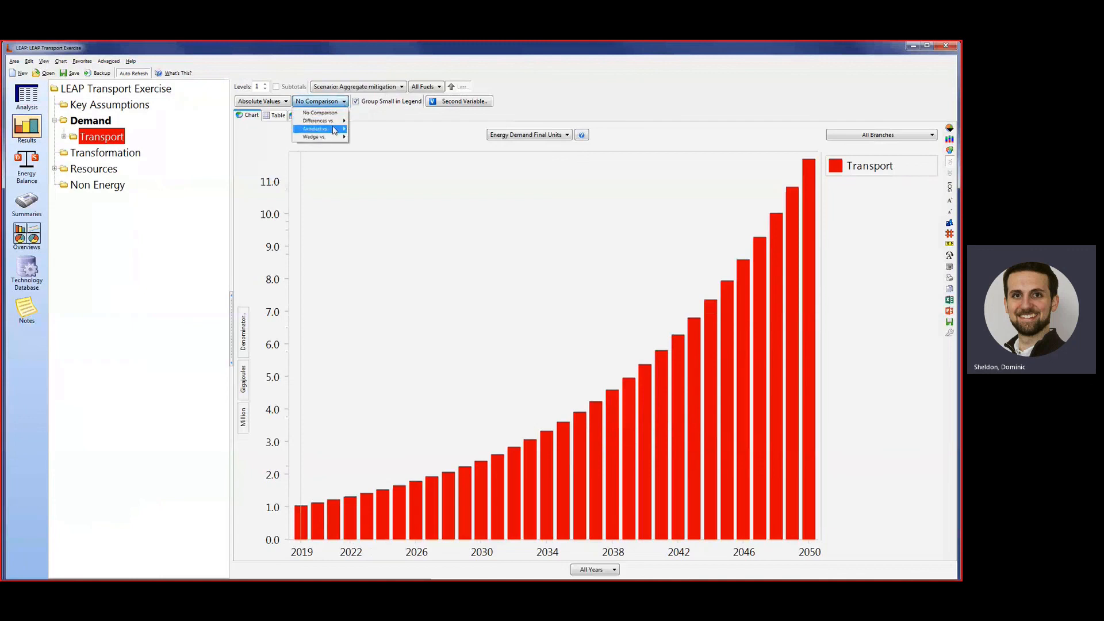
mouse_move(334, 130)
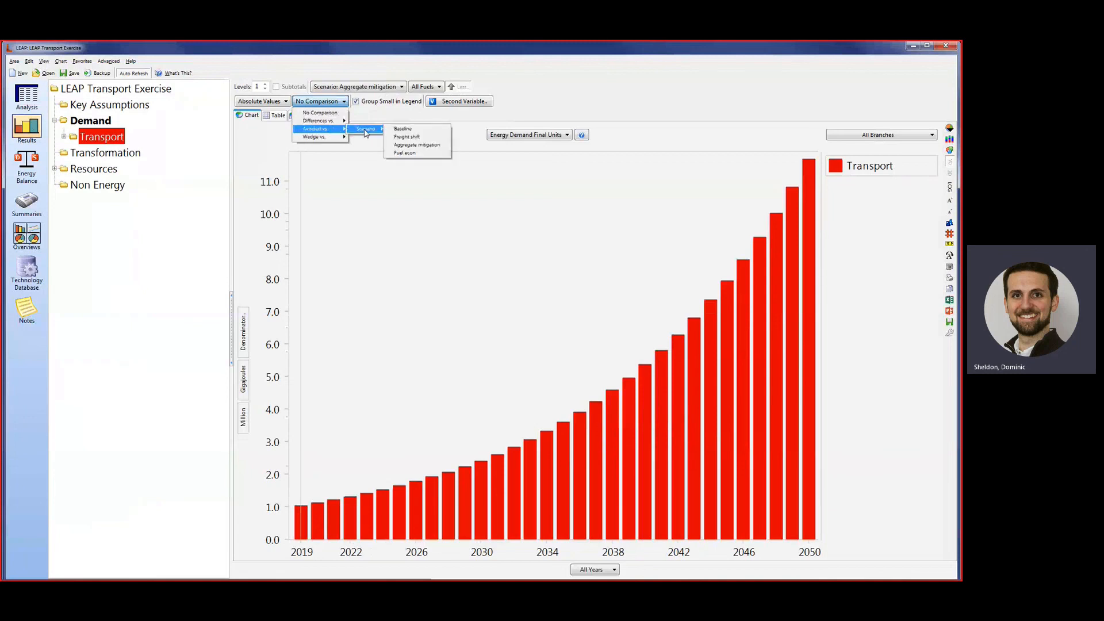
left_click(416, 130)
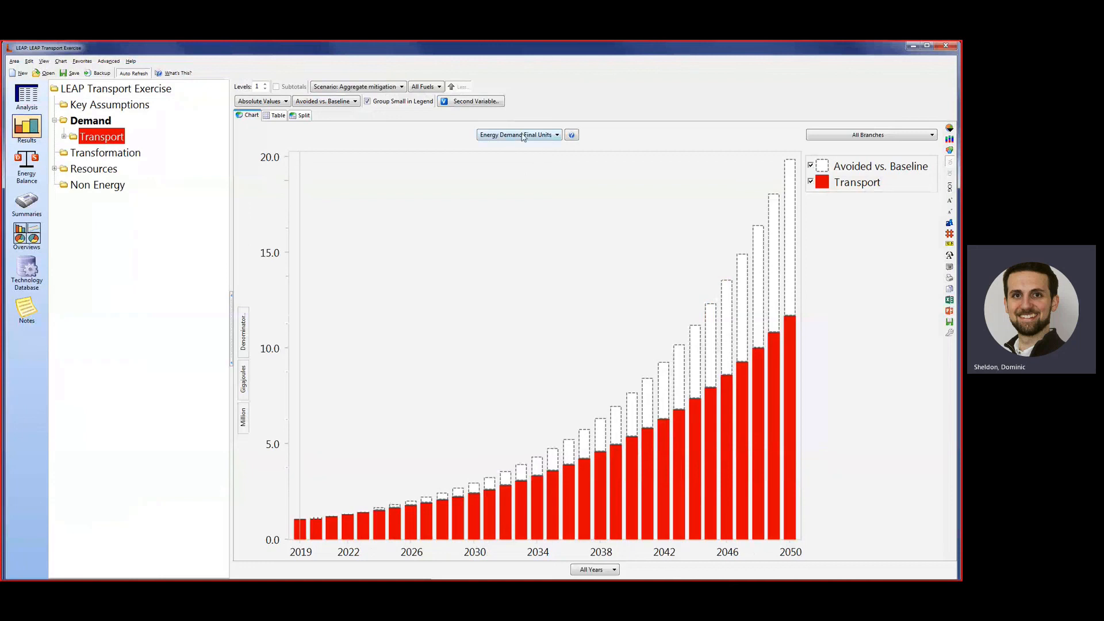
left_click(549, 136)
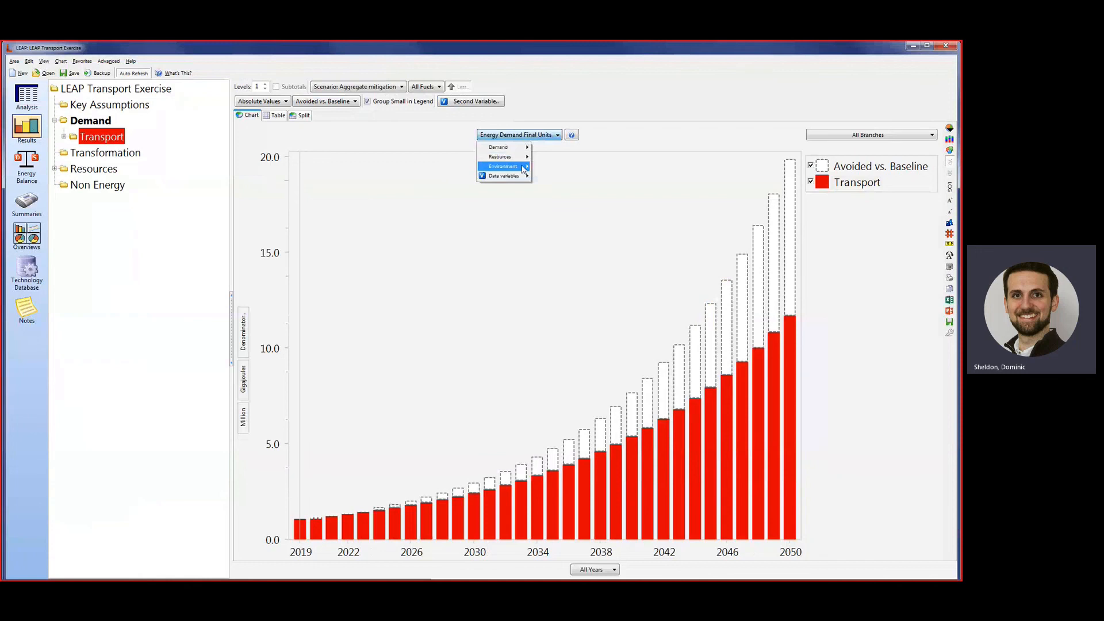
mouse_move(522, 168)
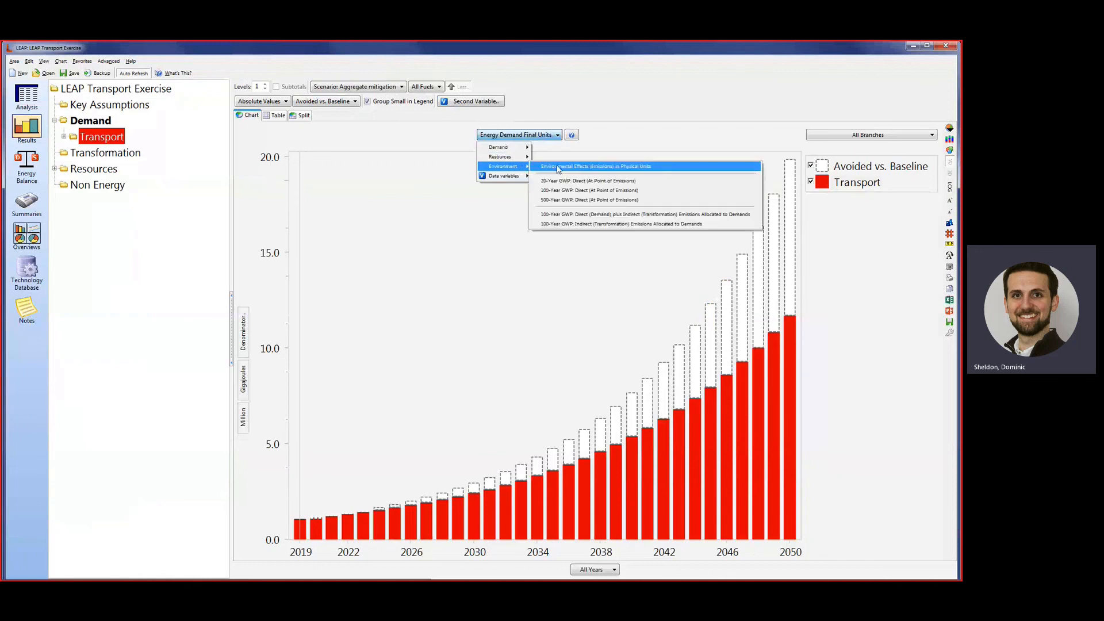
left_click(653, 195)
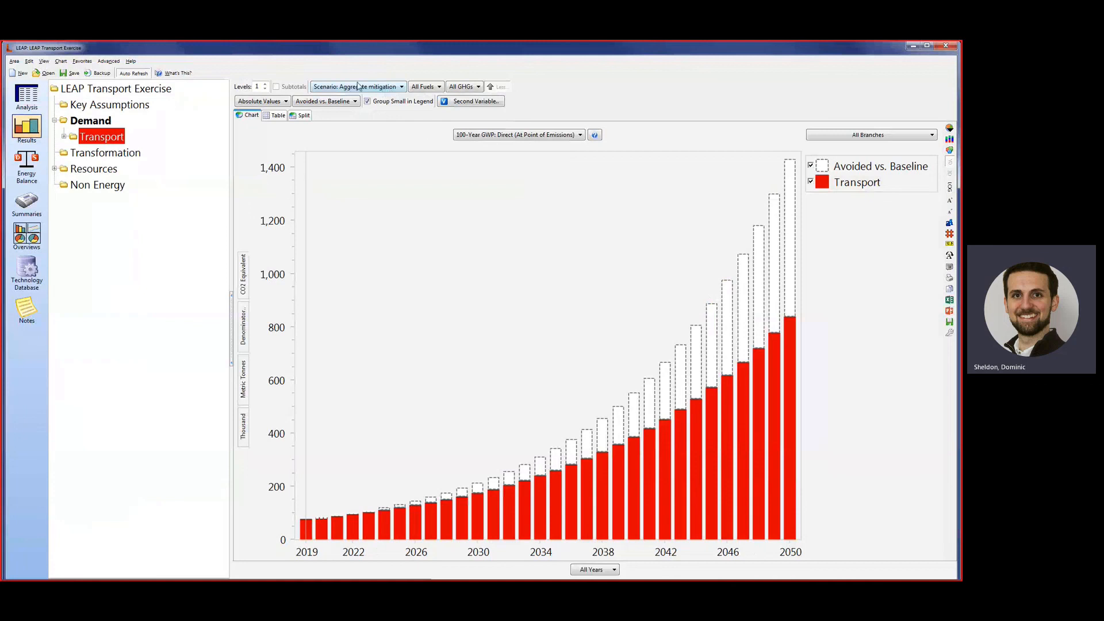
View the avoided emissions chart for Freight shift and Fuel econ, and return to the Aggregate mitigation scenario.
left_click(398, 87)
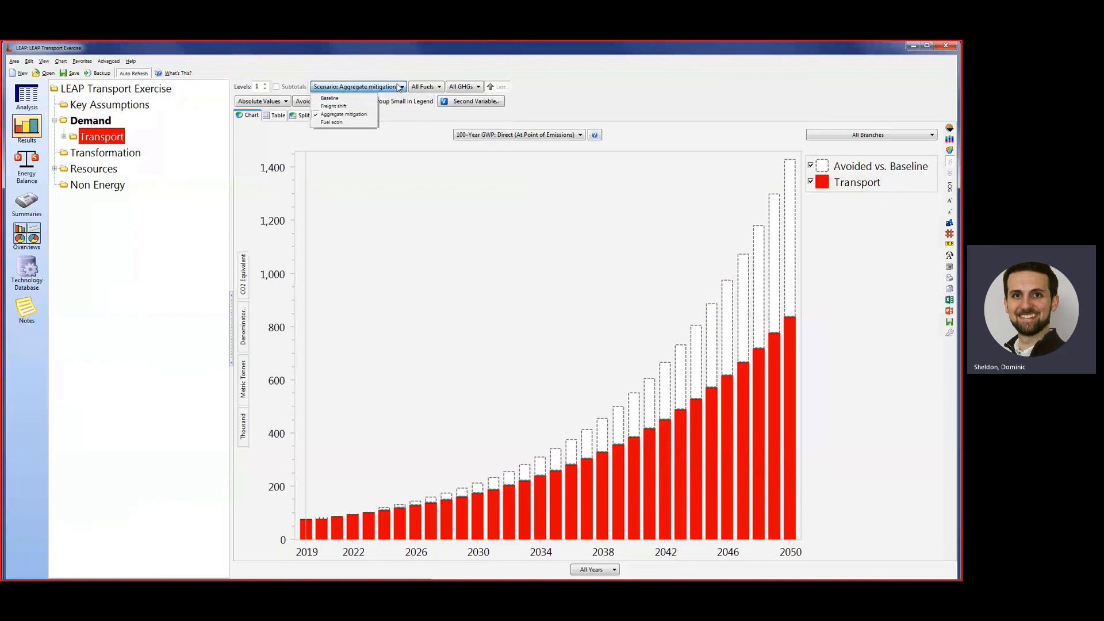
left_click(361, 107)
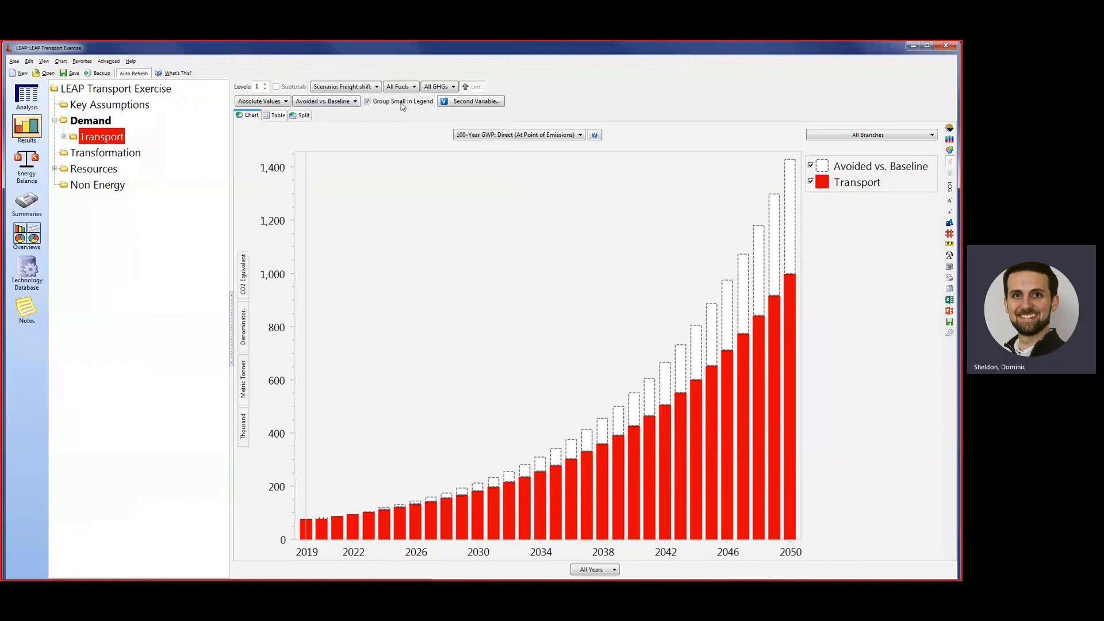
left_click(376, 88)
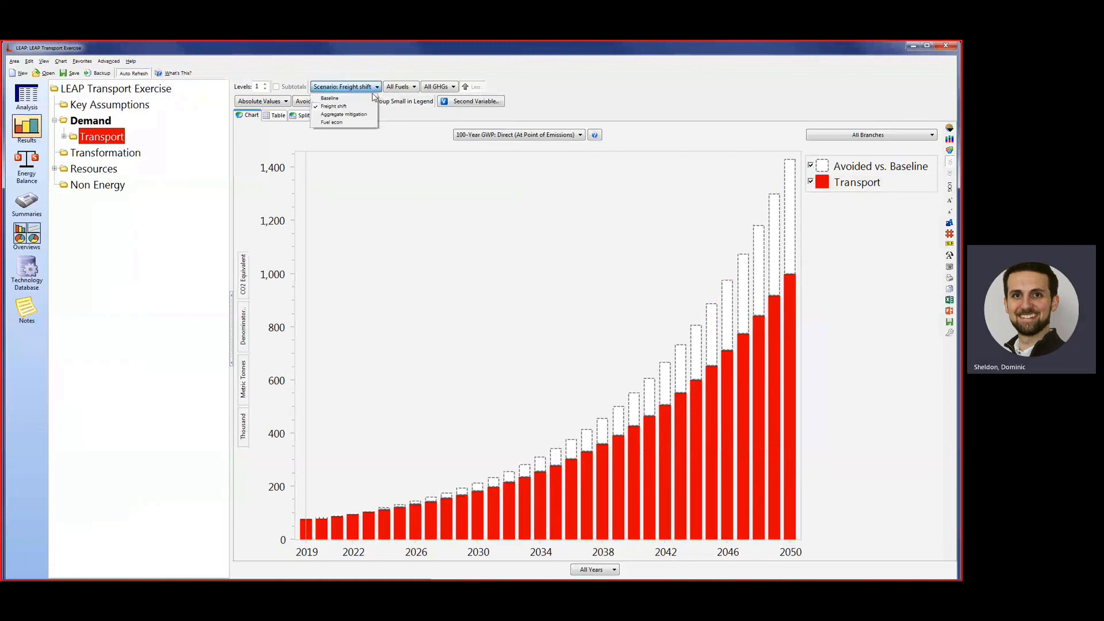
left_click(358, 123)
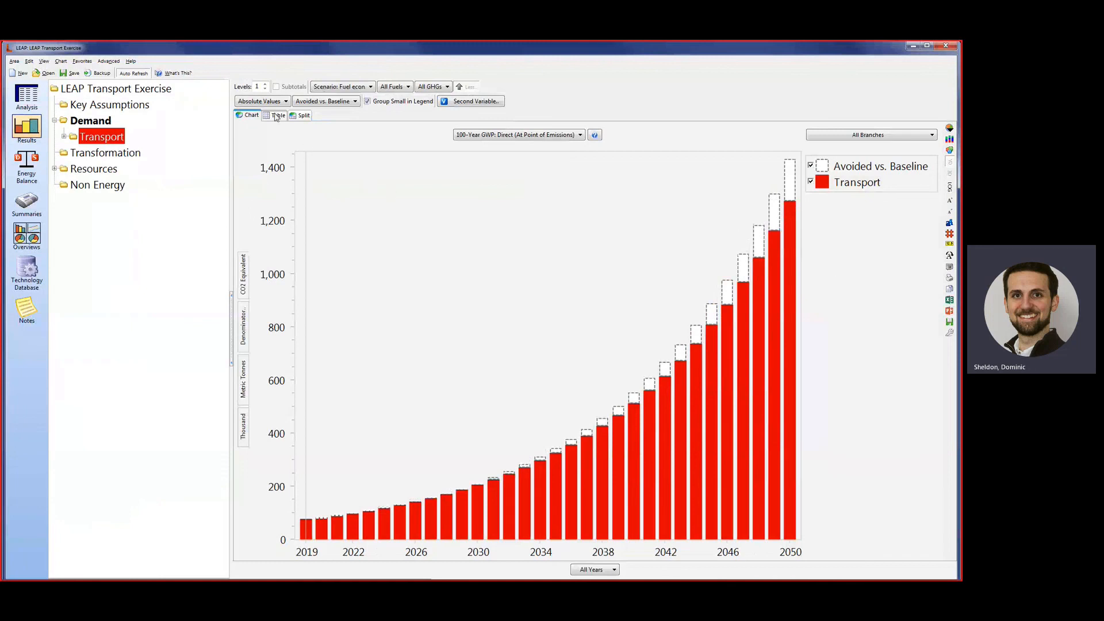
left_click(345, 87)
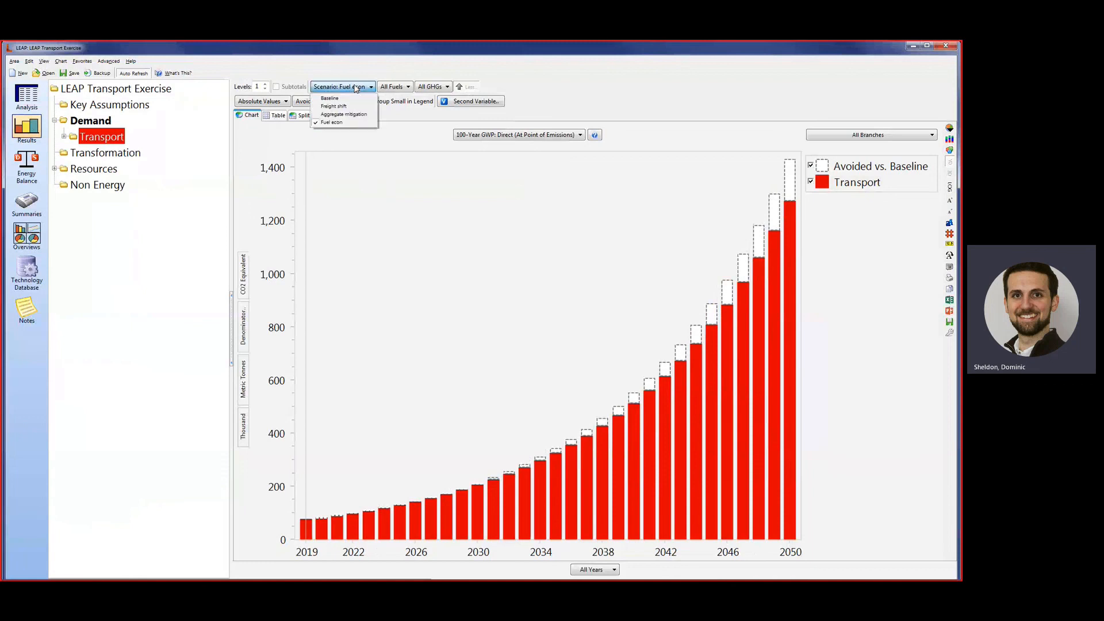
left_click(350, 115)
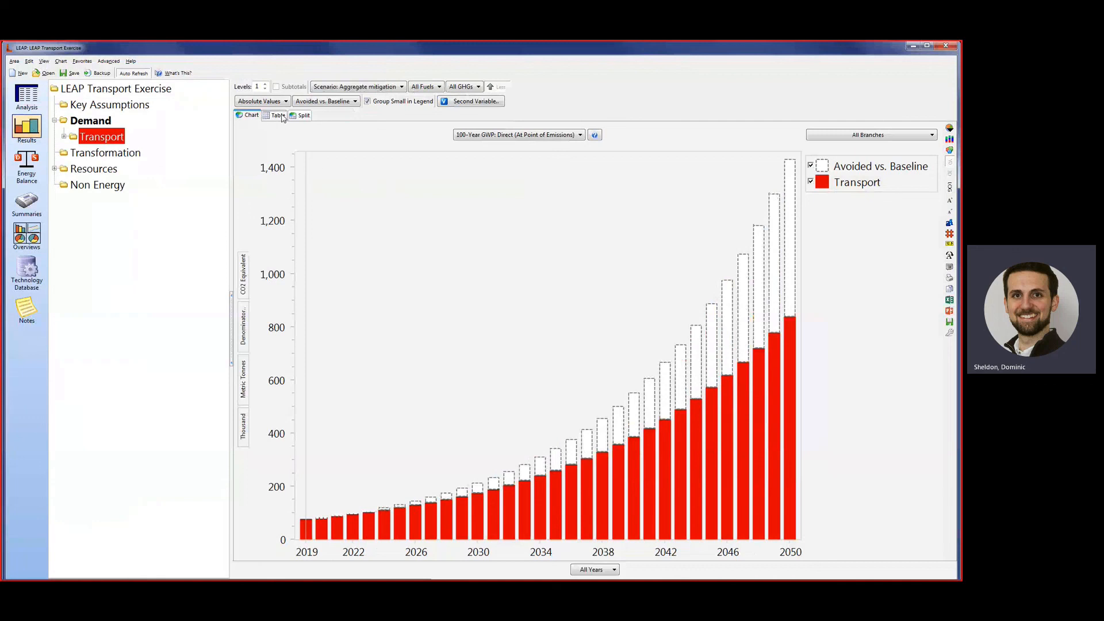
Show the emissions results as a table and raise the number of included branch levels to 4.
left_click(274, 116)
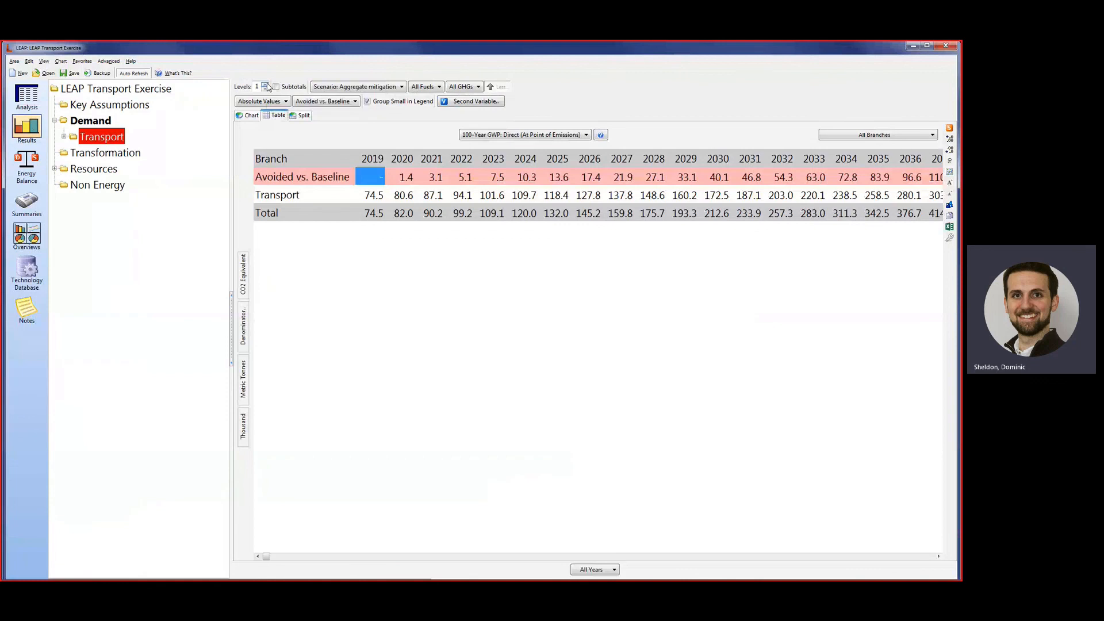
left_click(266, 85)
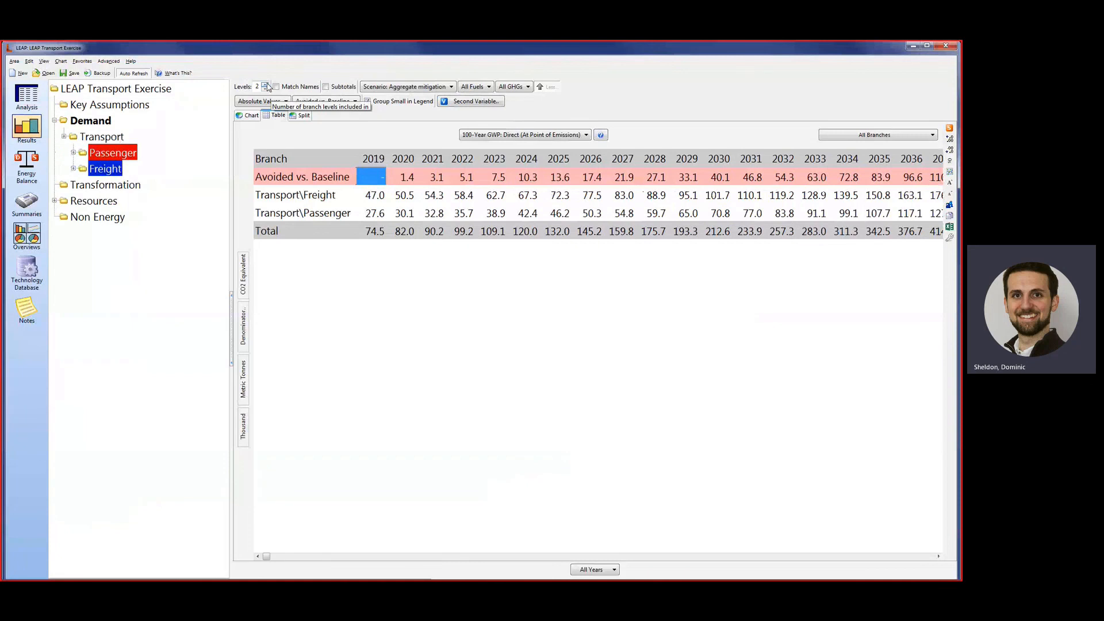
left_click(265, 84)
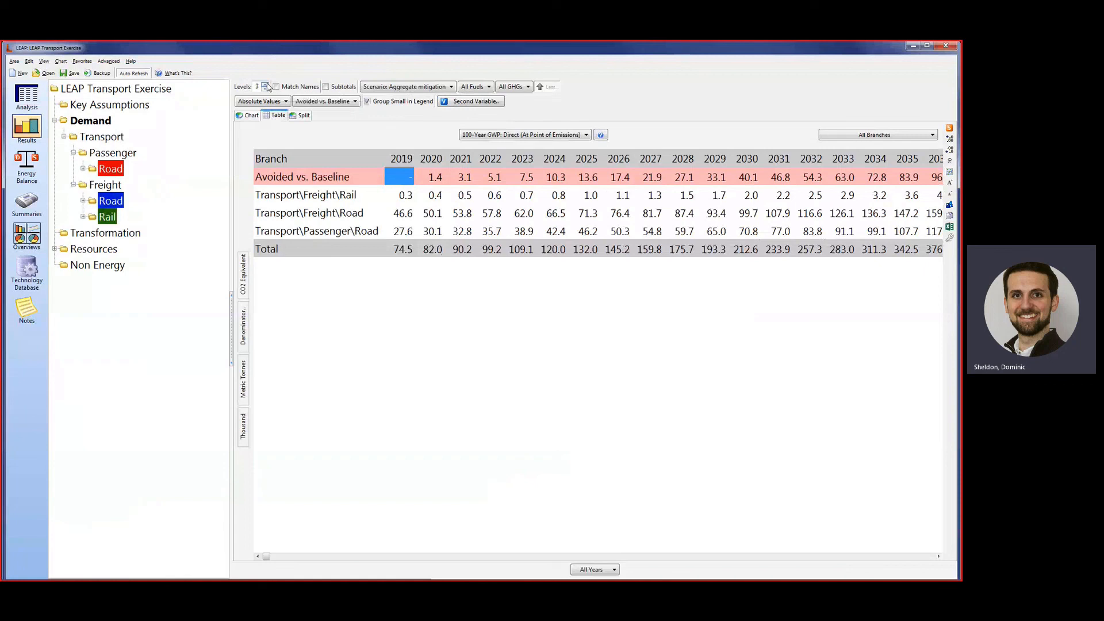
left_click(265, 84)
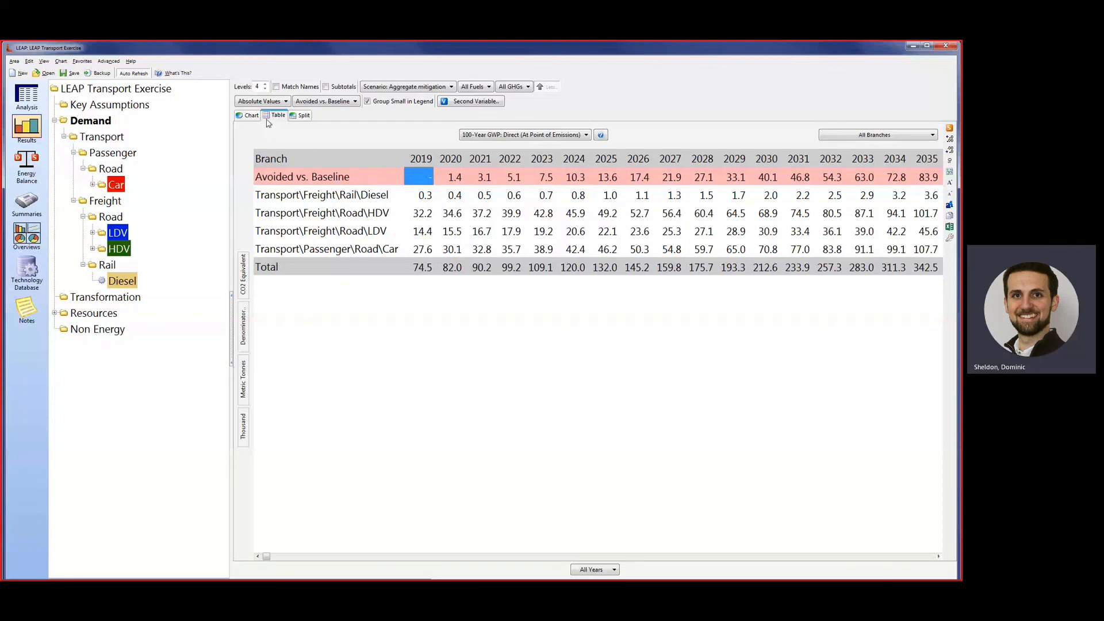
Return to the emissions chart and examine it for the Transport, Passenger and Freight branches, ending on all of Demand.
left_click(249, 116)
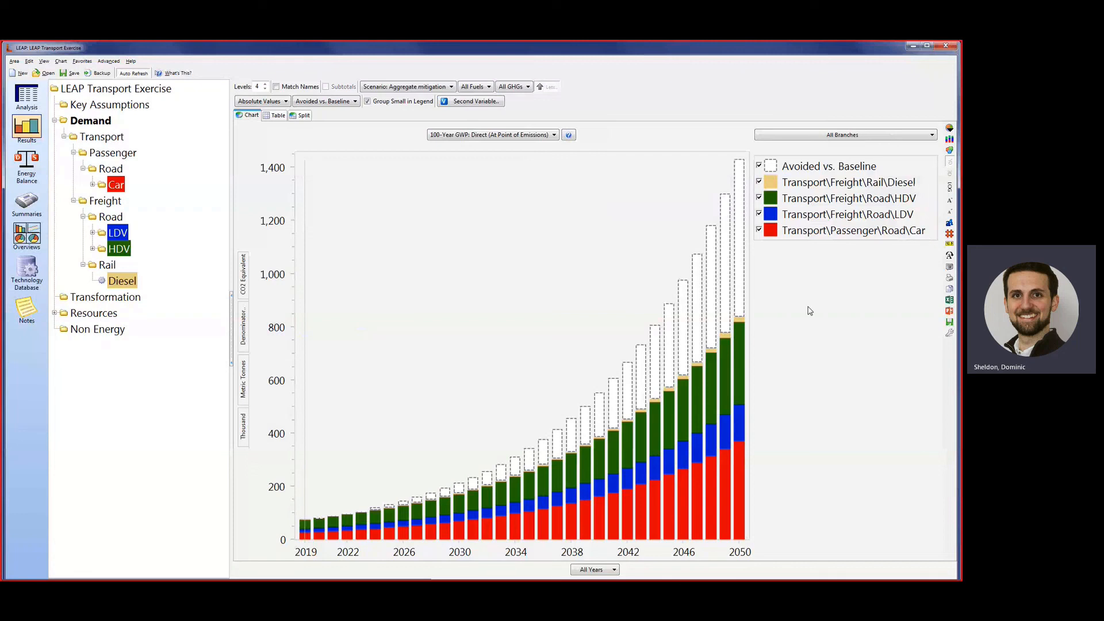
key("Down")
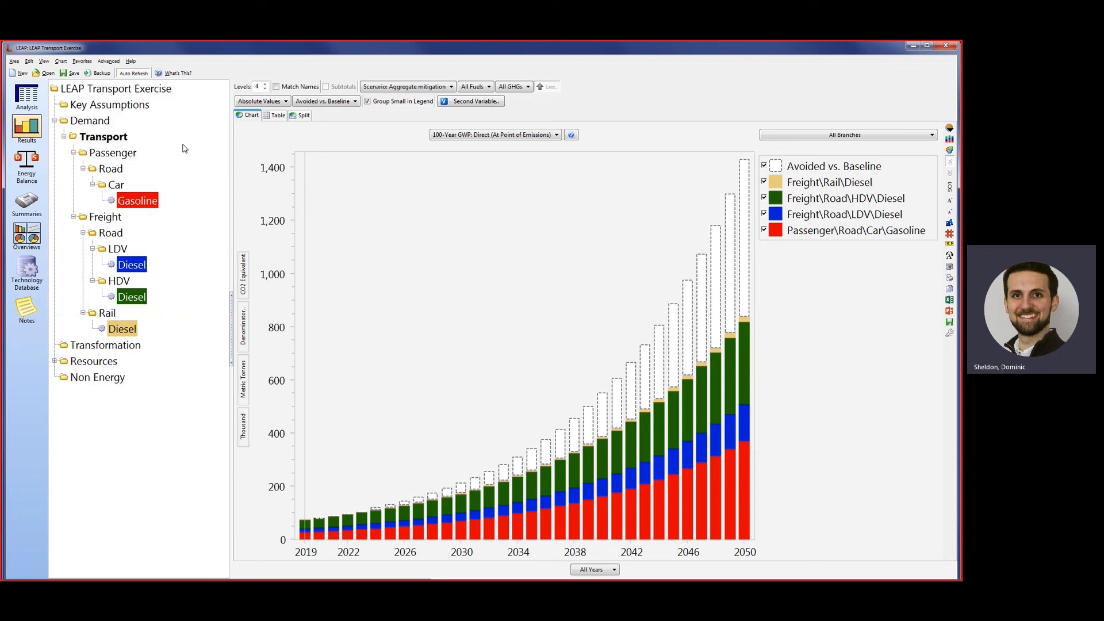
left_click(125, 153)
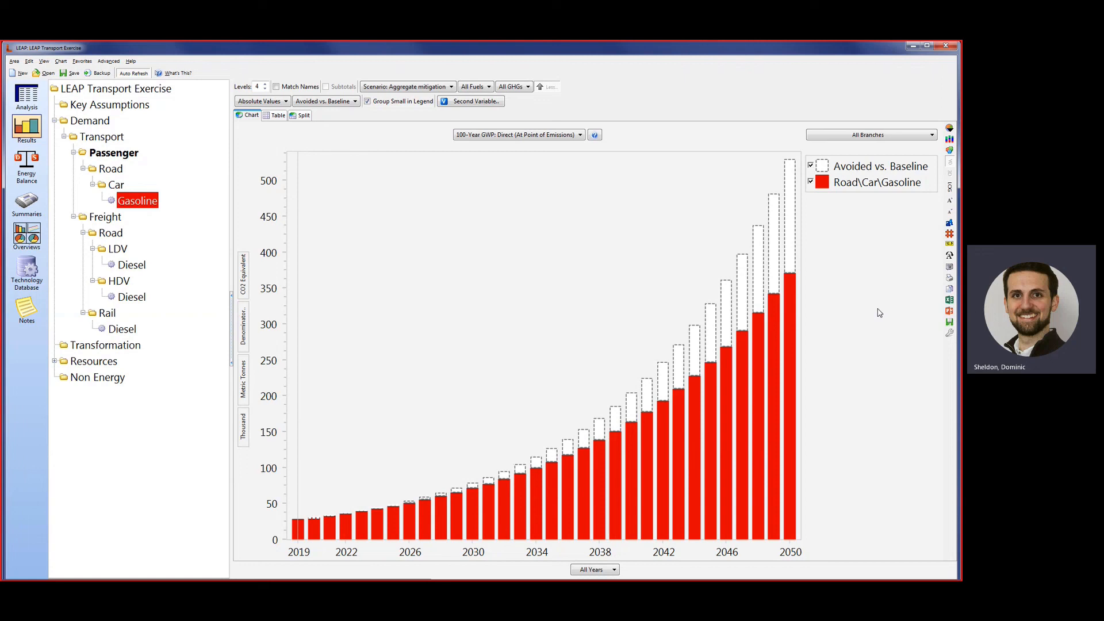
left_click(109, 217)
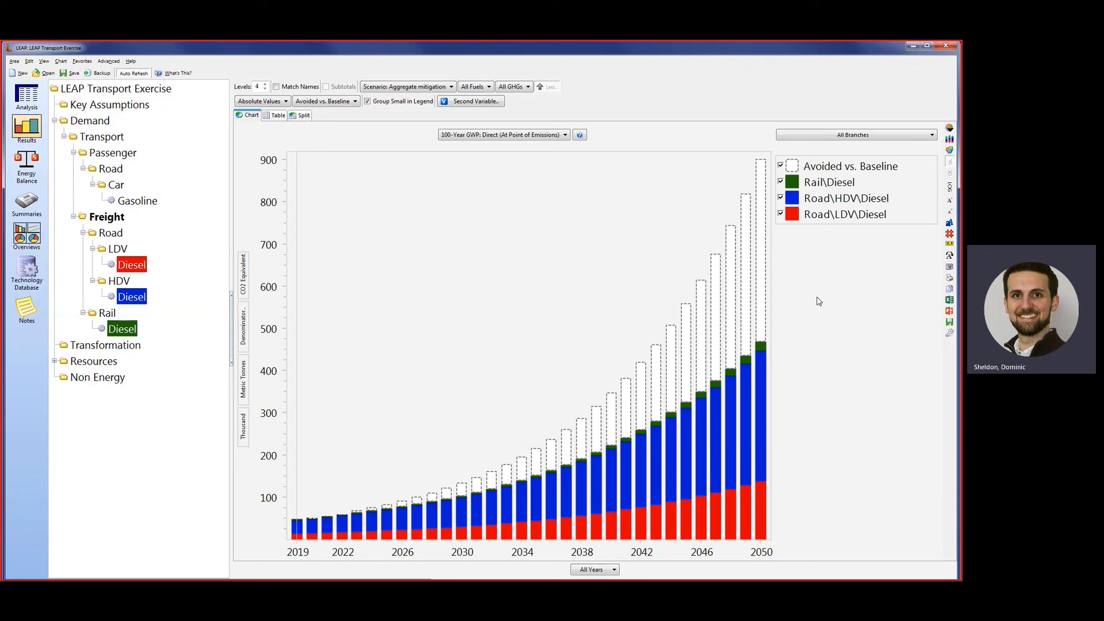
left_click(91, 121)
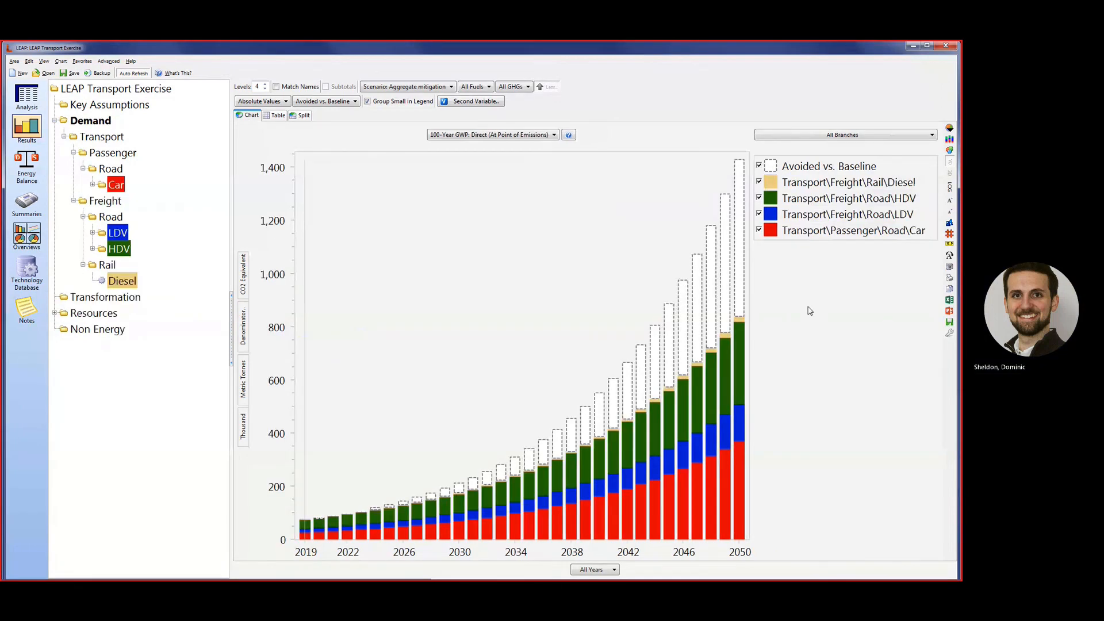